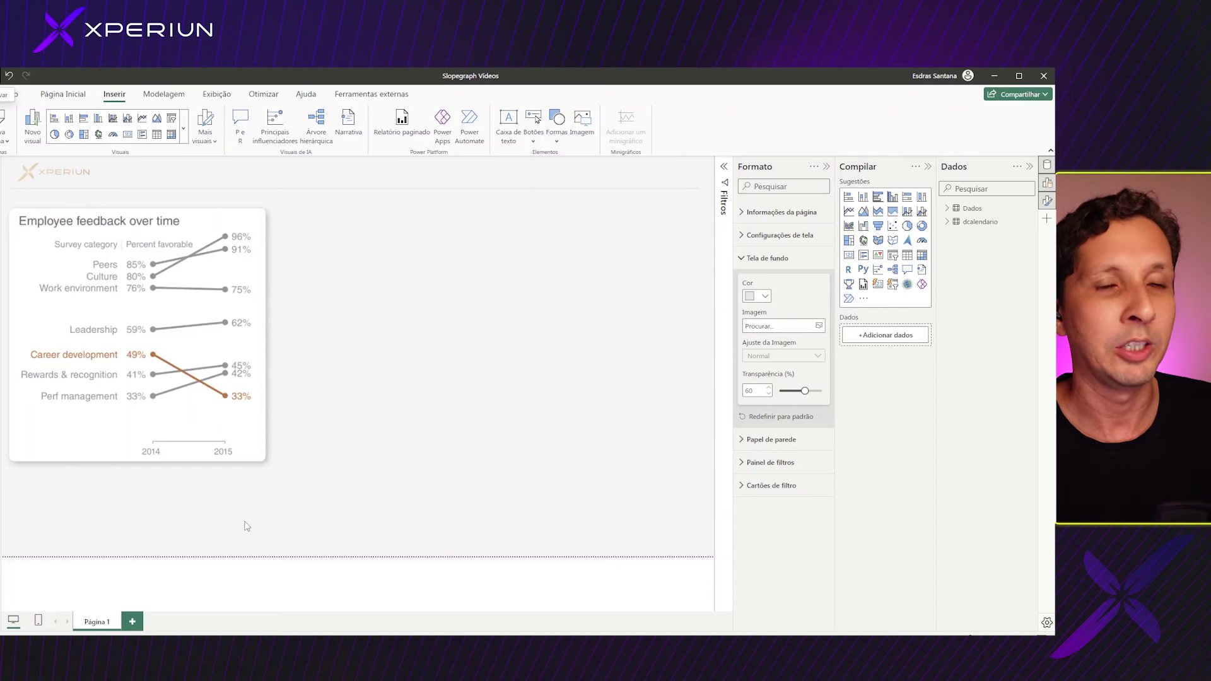
- Show the Dados table in Table view, listing Categoria, Ano and Valor for 2014–2017
left_click(96, 415)
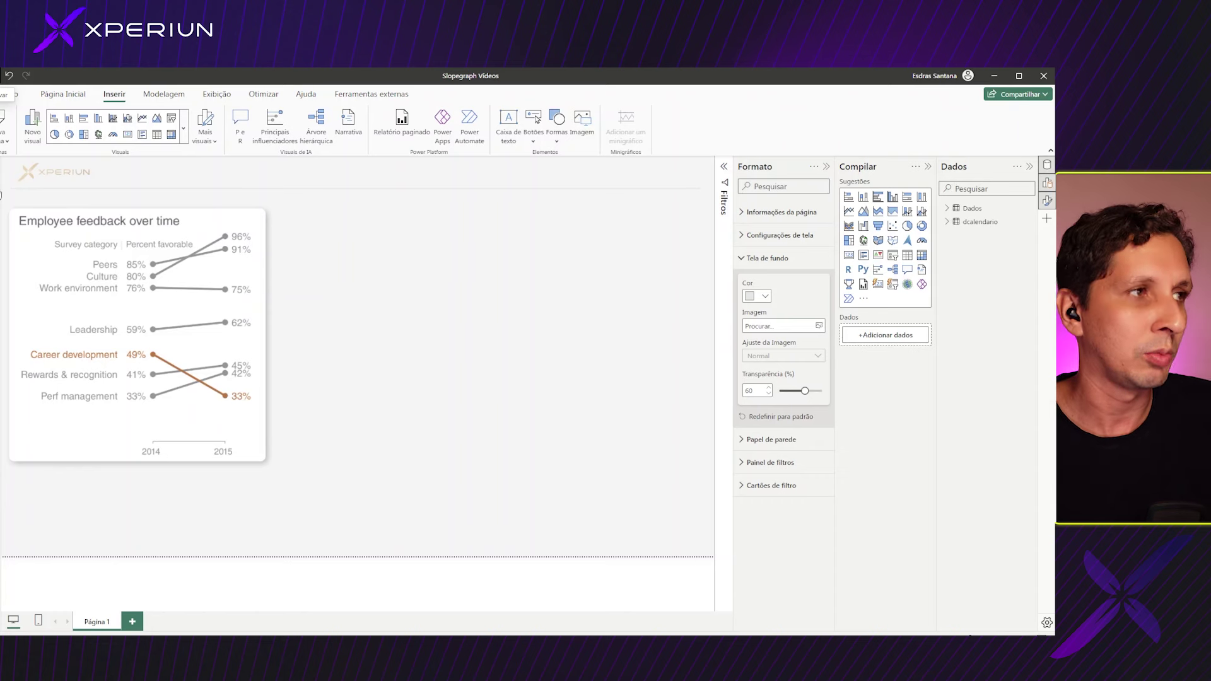
left_click(2, 196)
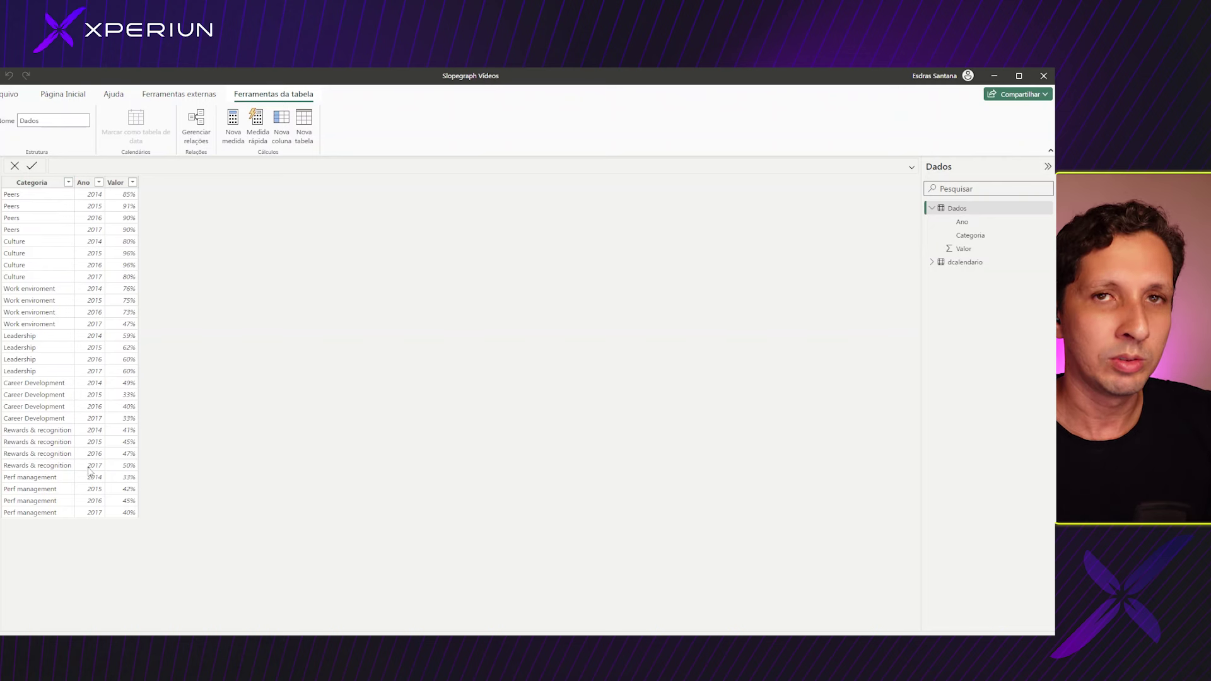
- Check the dcalendario table's years 2014–2017, then go back to the report page
left_click(1, 168)
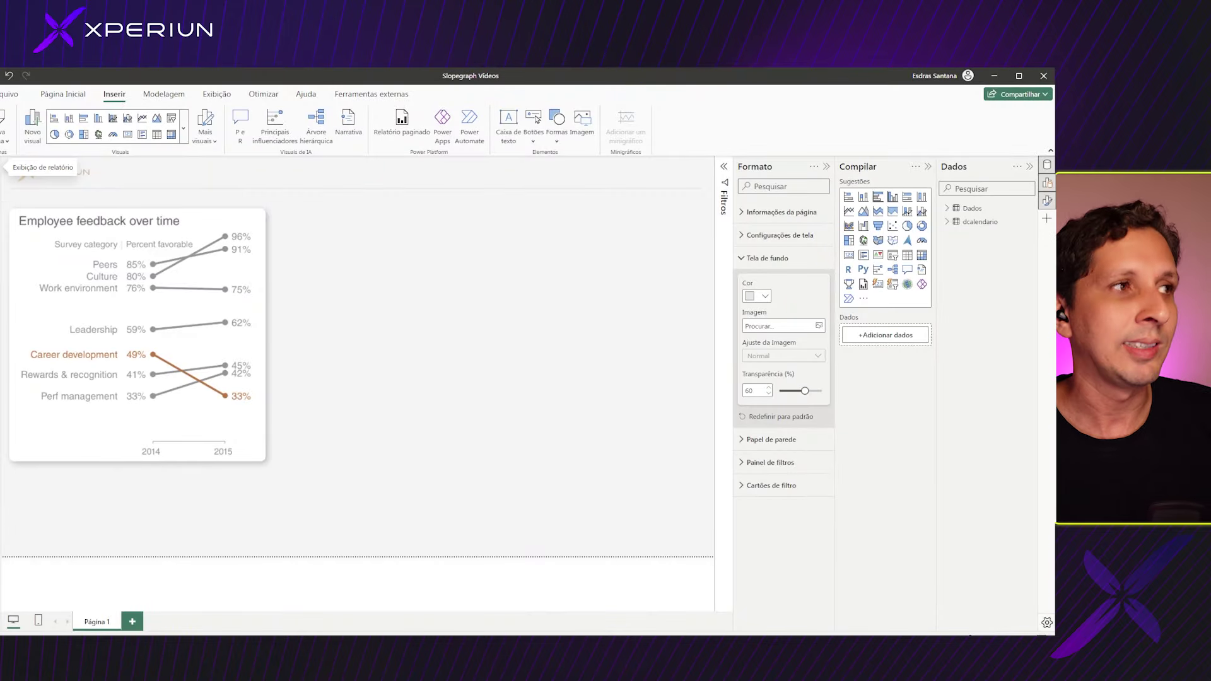
left_click(2, 190)
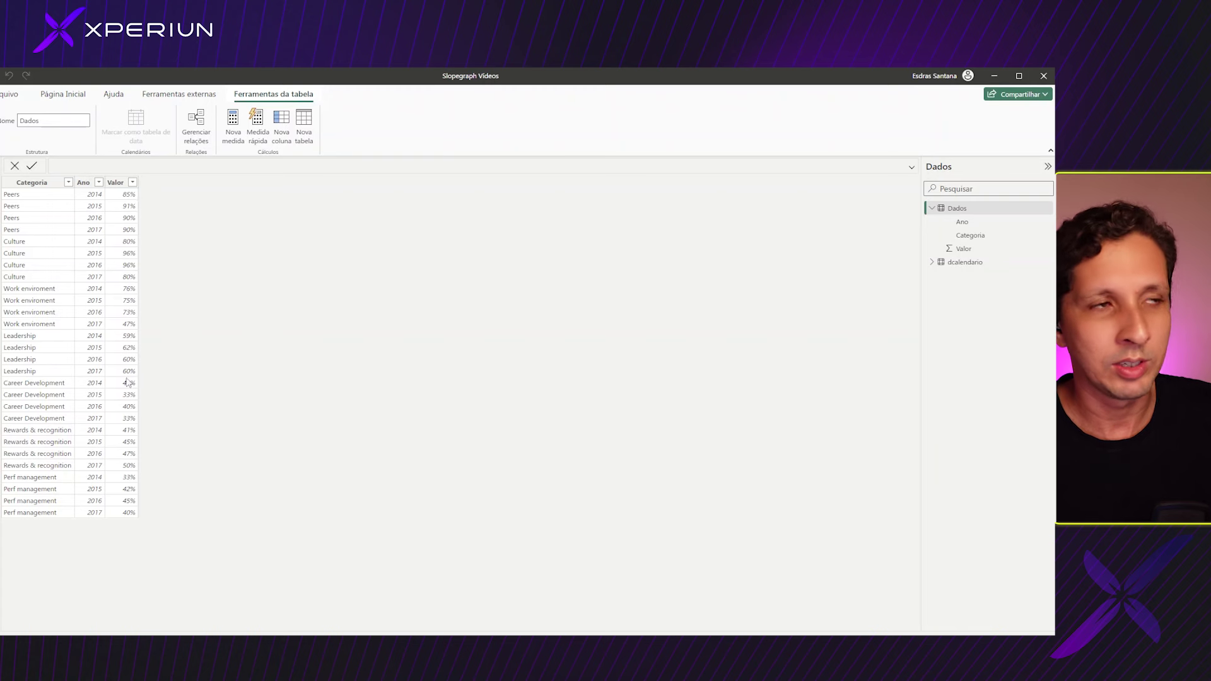
left_click(953, 261)
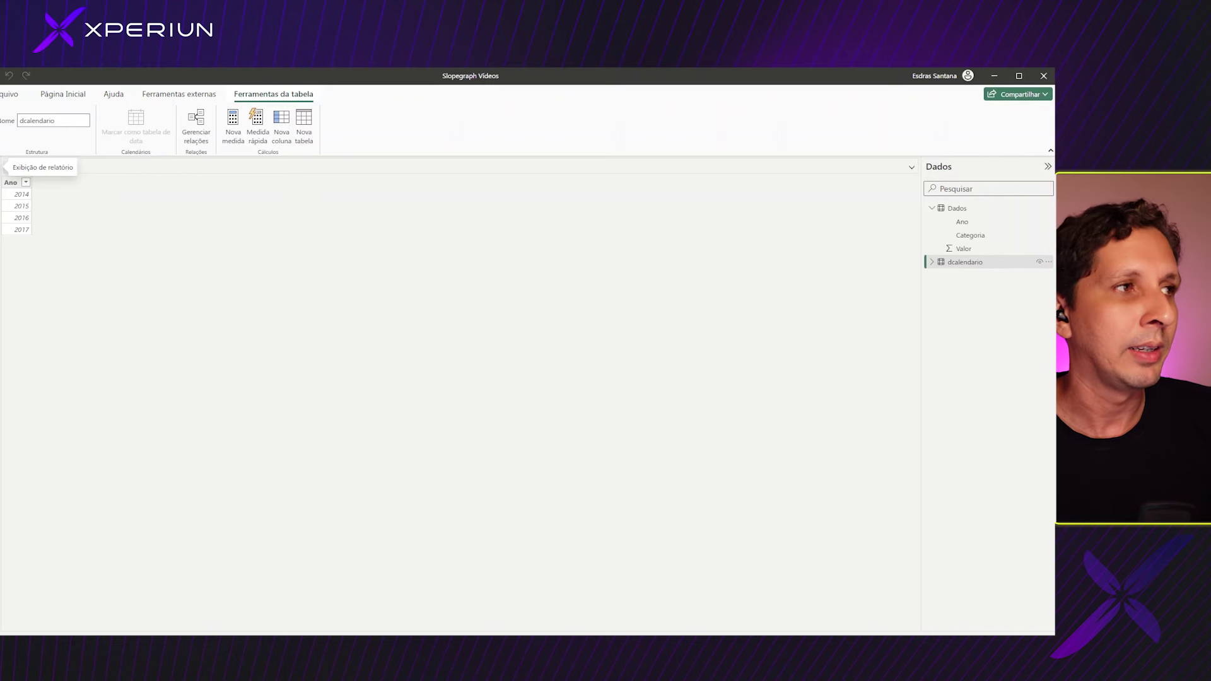
left_click(2, 168)
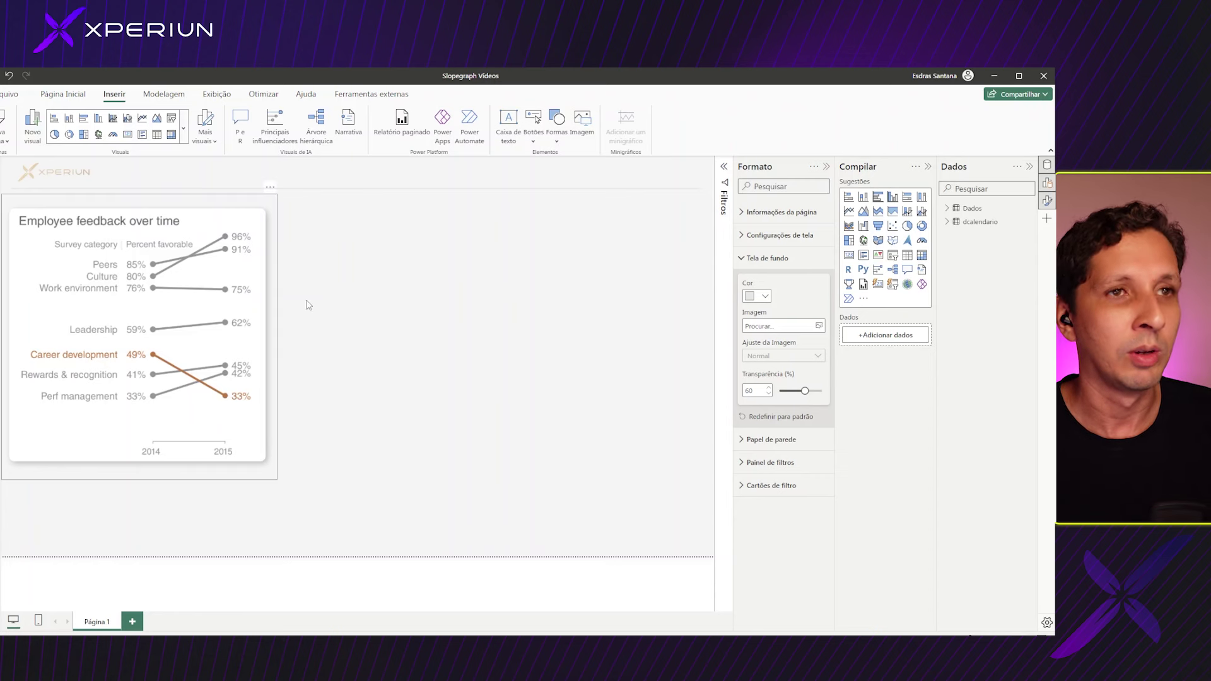
right_click(972, 212)
- Create the Dados measure 'Valor Métrica' = MAX(Dados[Valor]), renaming it to avoid a duplicate name
key("Escape")
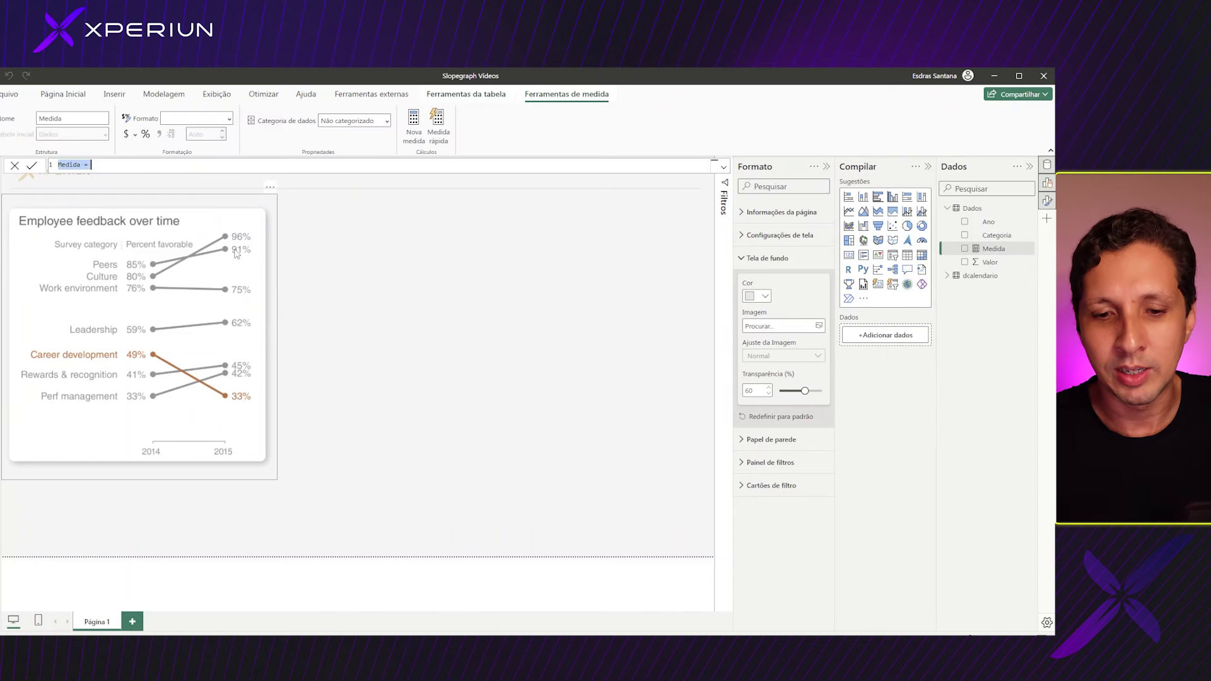
type("Valor")
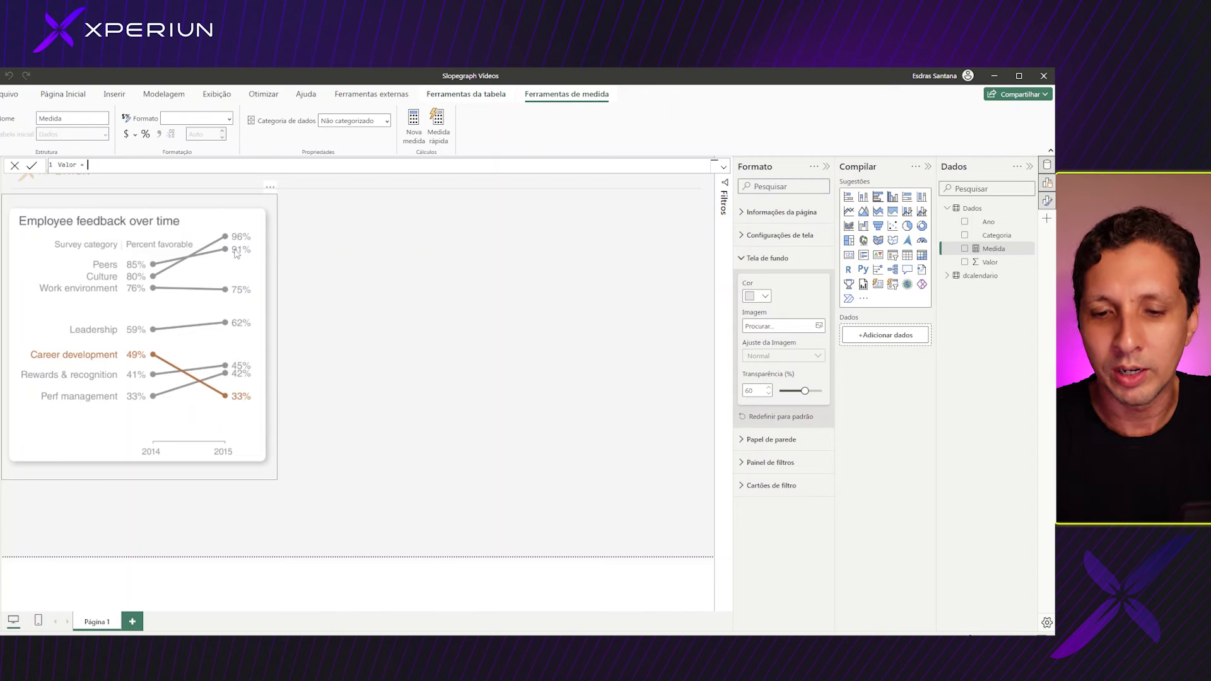
type(" = MAX(")
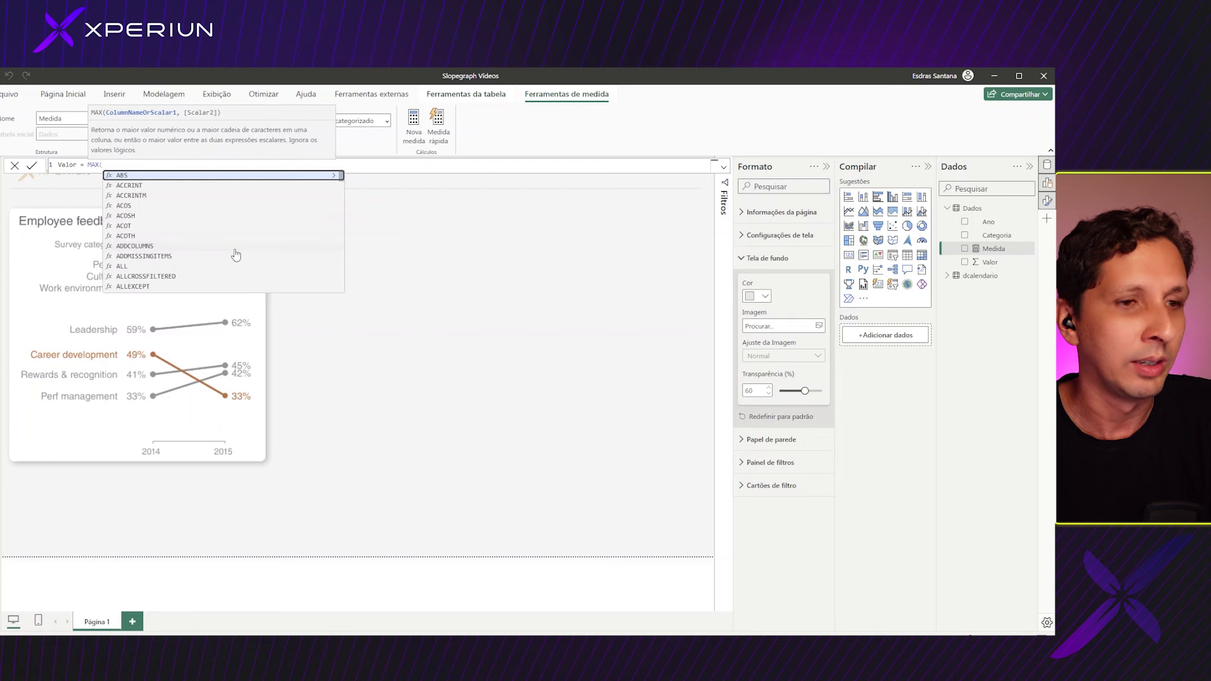
type("VAL")
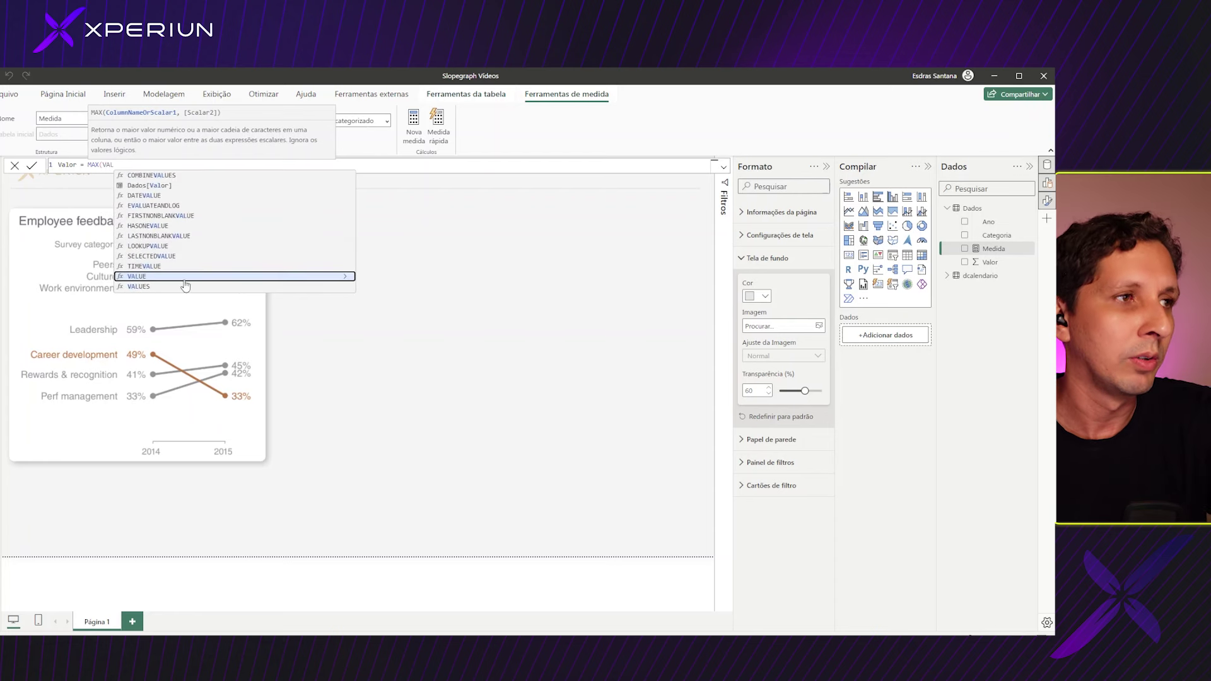
left_click(162, 190)
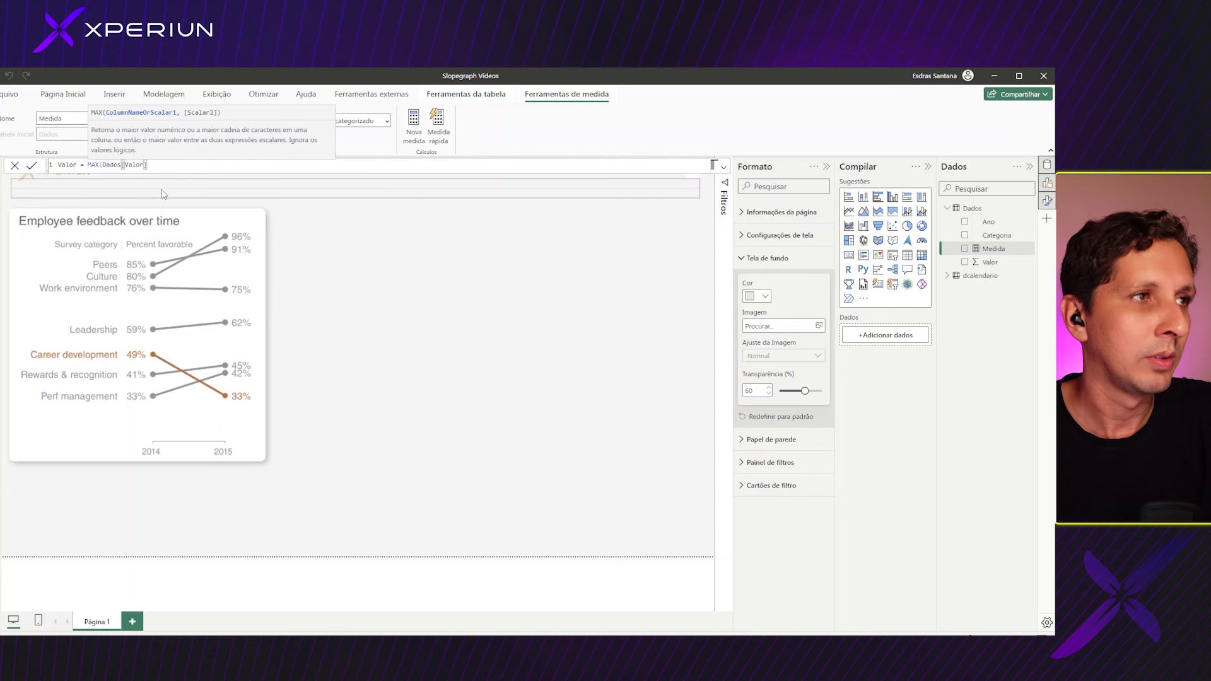
type(")")
key("Return")
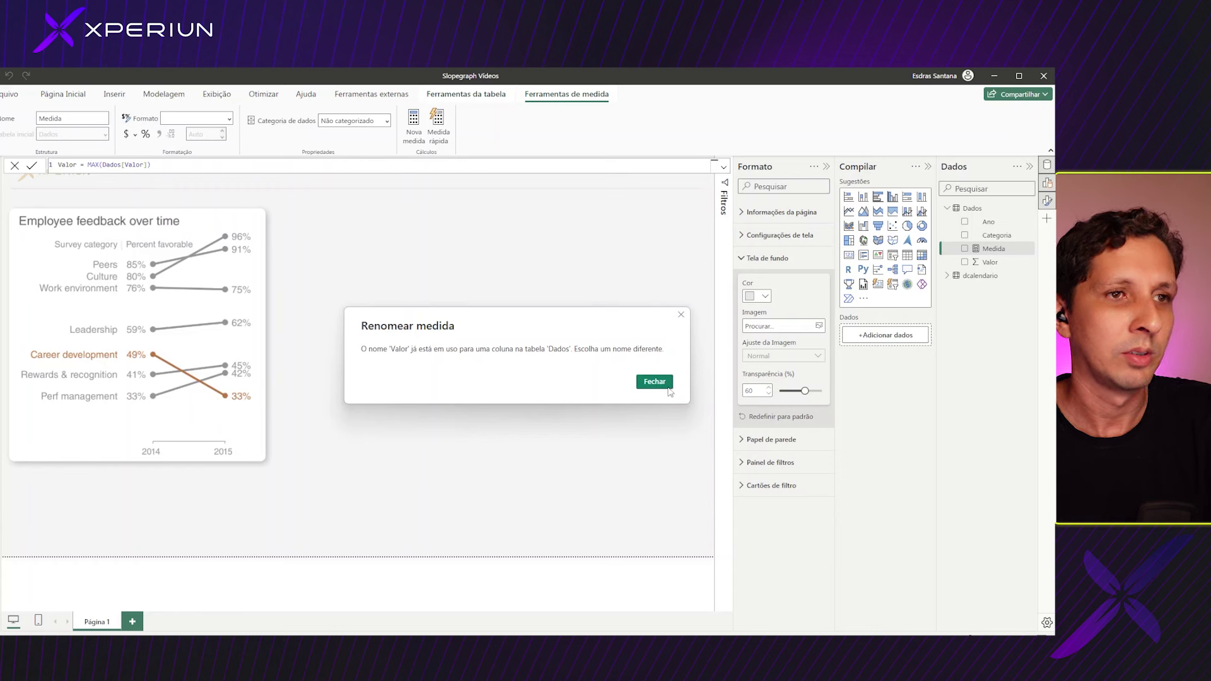
left_click(667, 387)
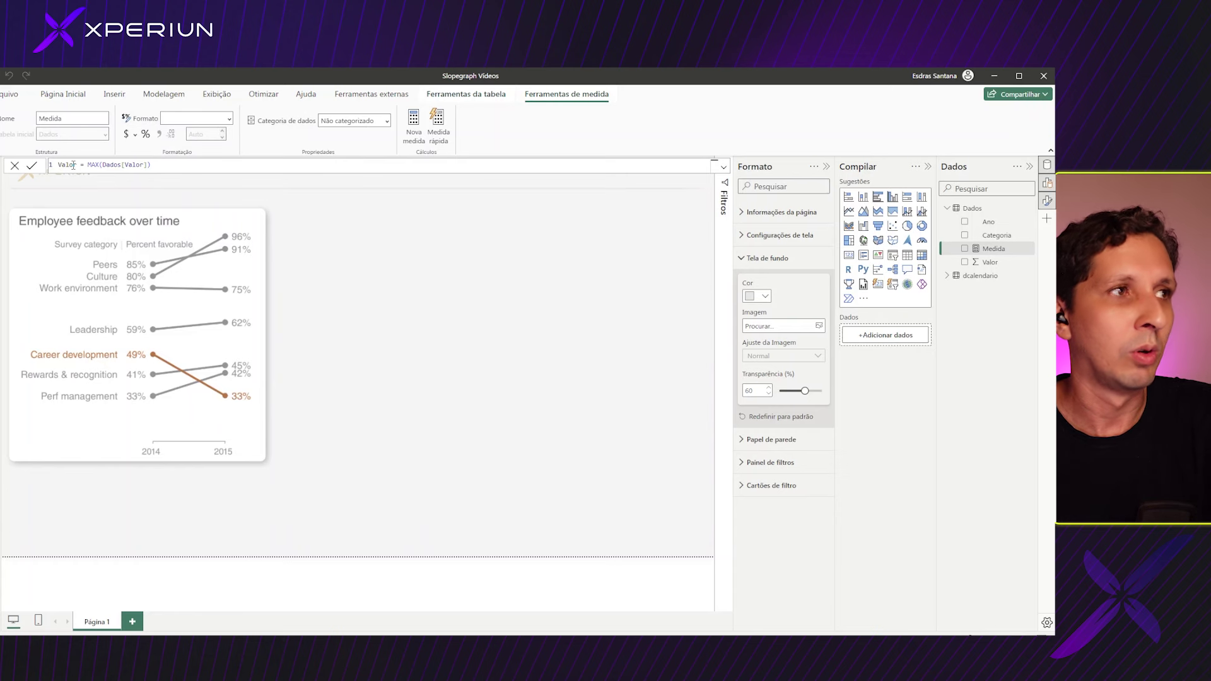
left_click(217, 210)
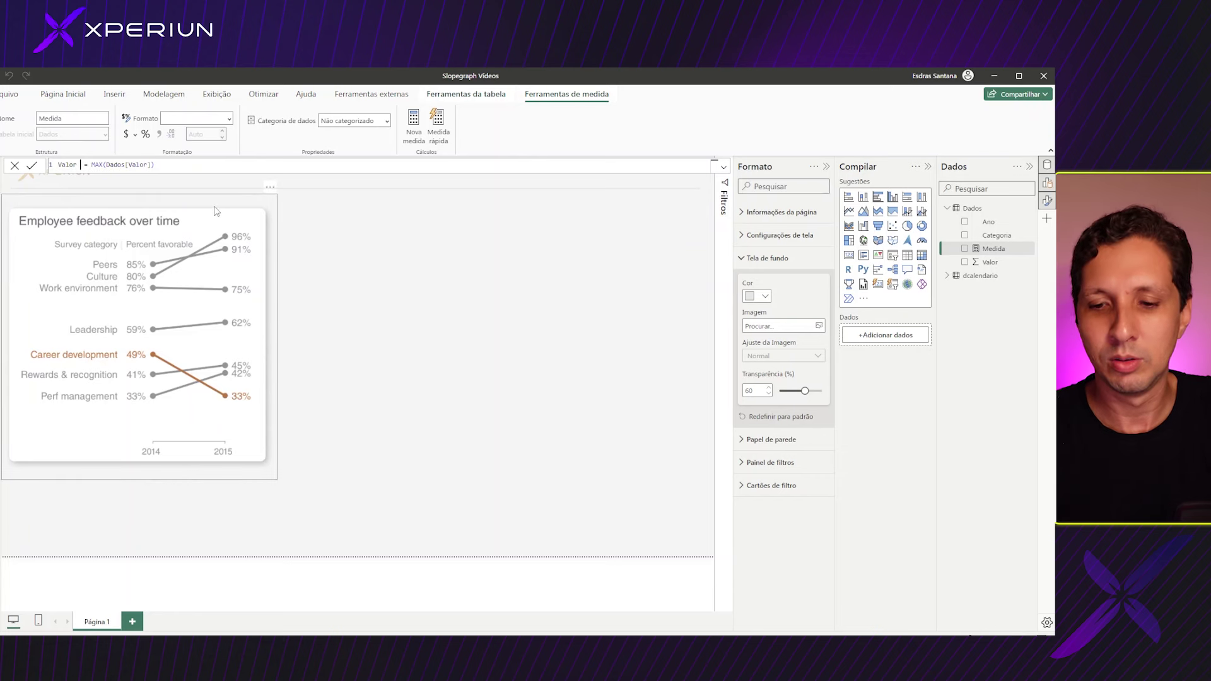
type("Métric")
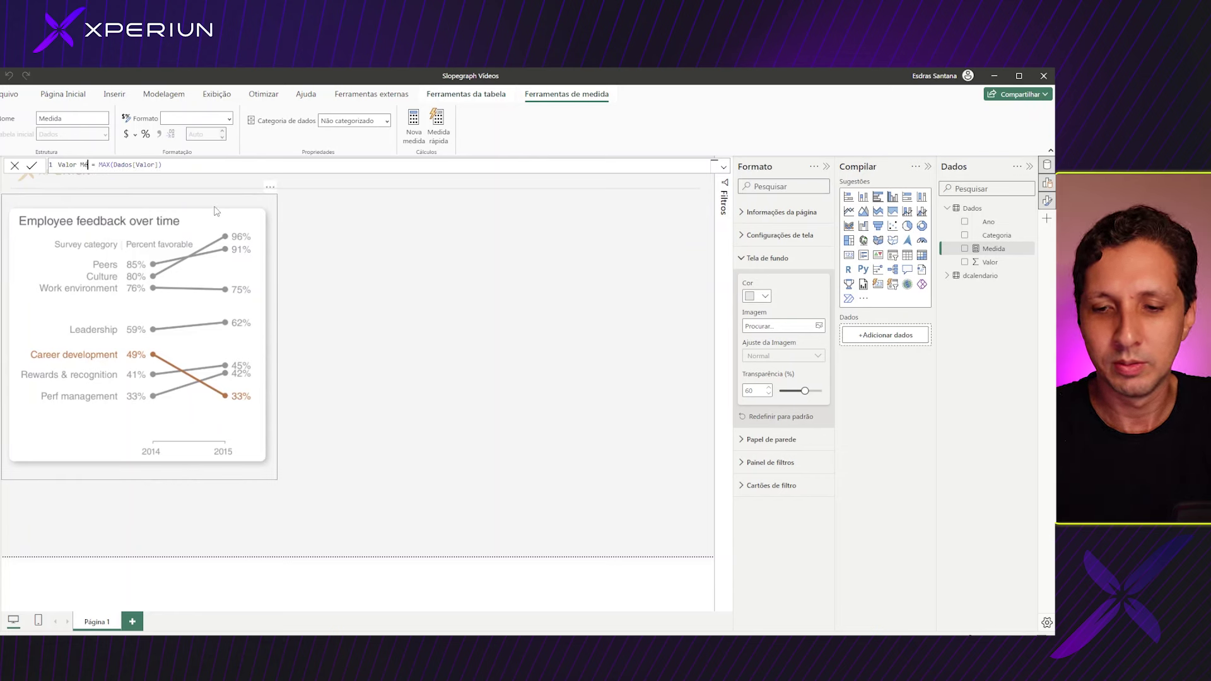
type("a")
key("Return")
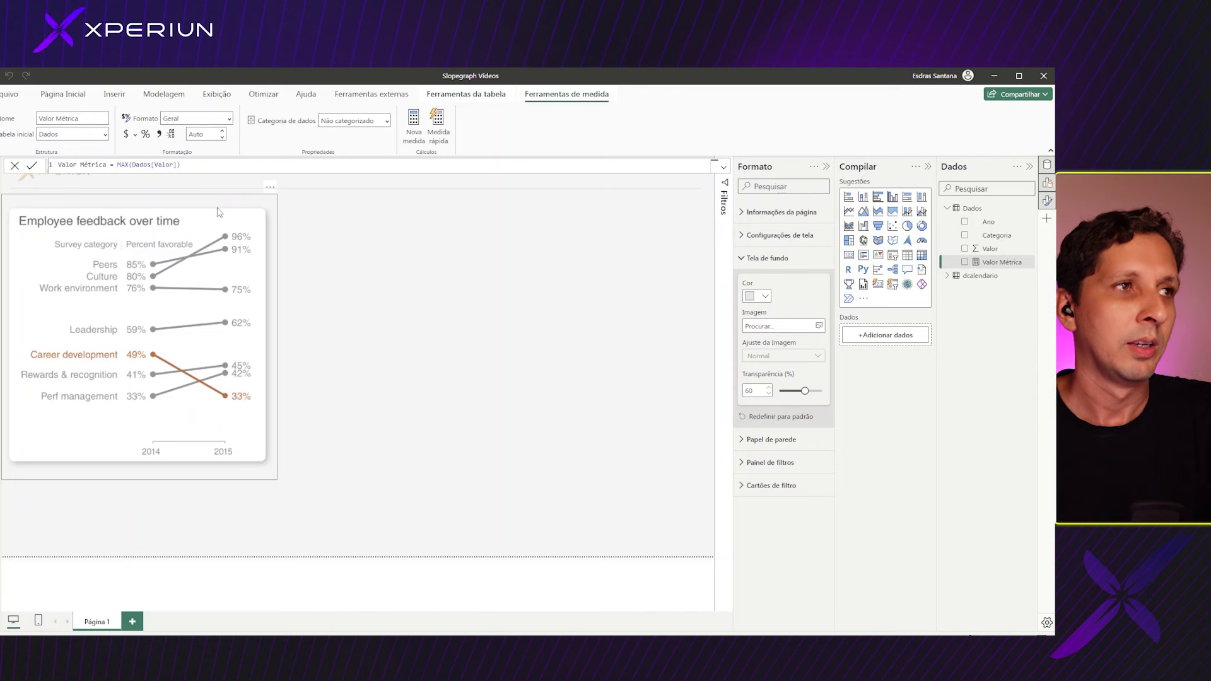
left_click(580, 316)
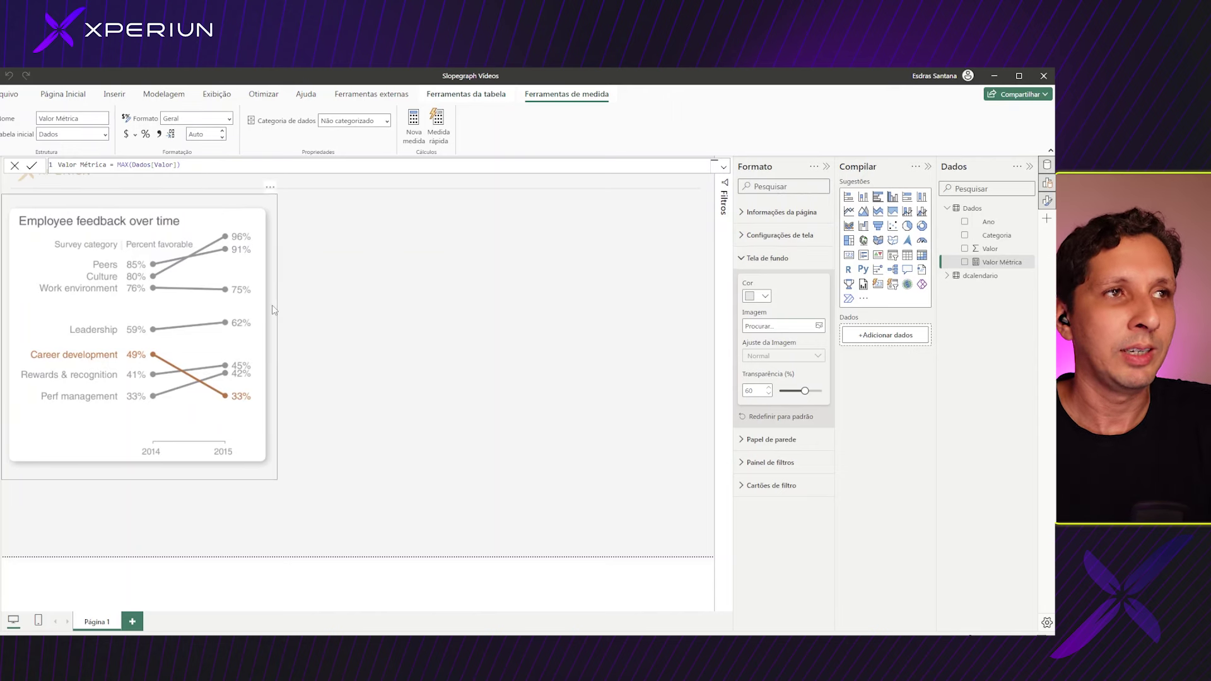
left_click(63, 94)
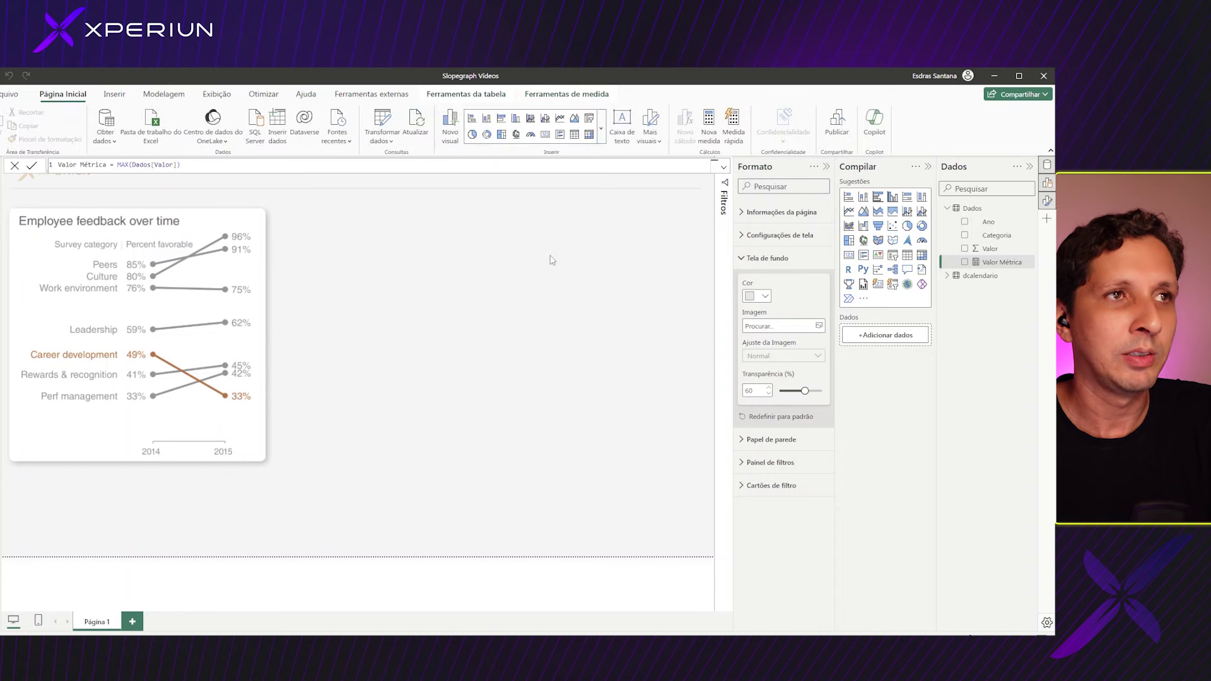
- Add an empty line chart and a slicer showing dcalendario Ano
left_click(560, 118)
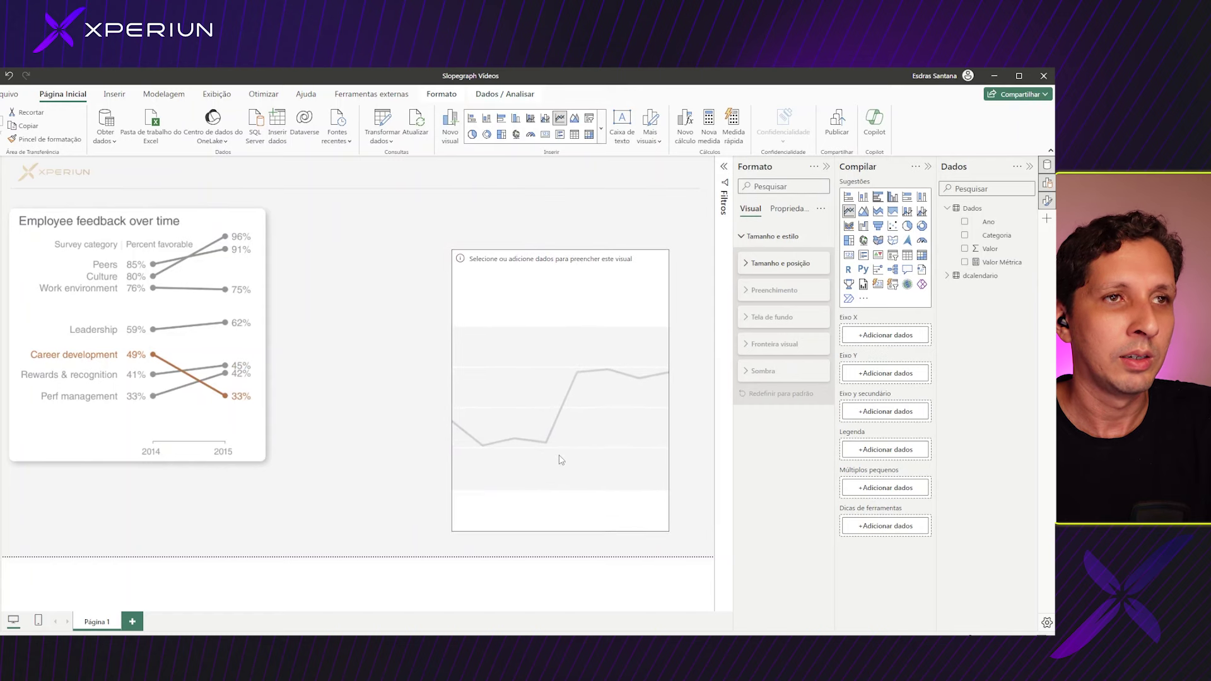
left_click(500, 197)
left_click(536, 209)
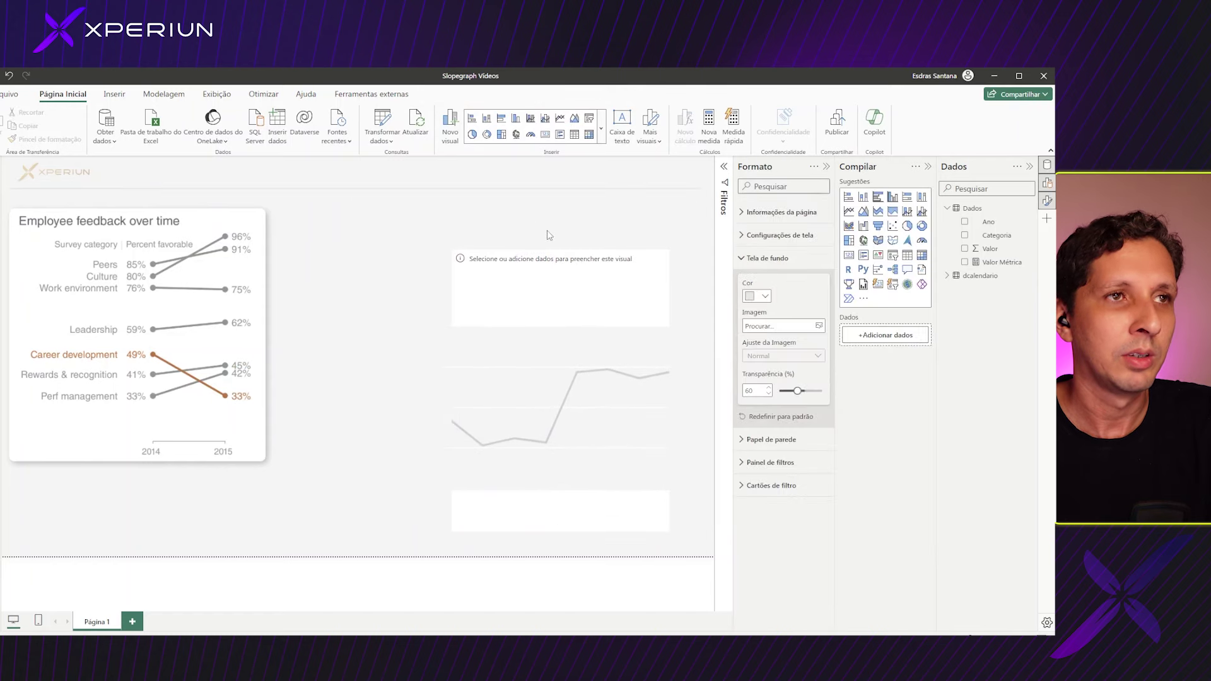
left_click(589, 118)
left_click(947, 275)
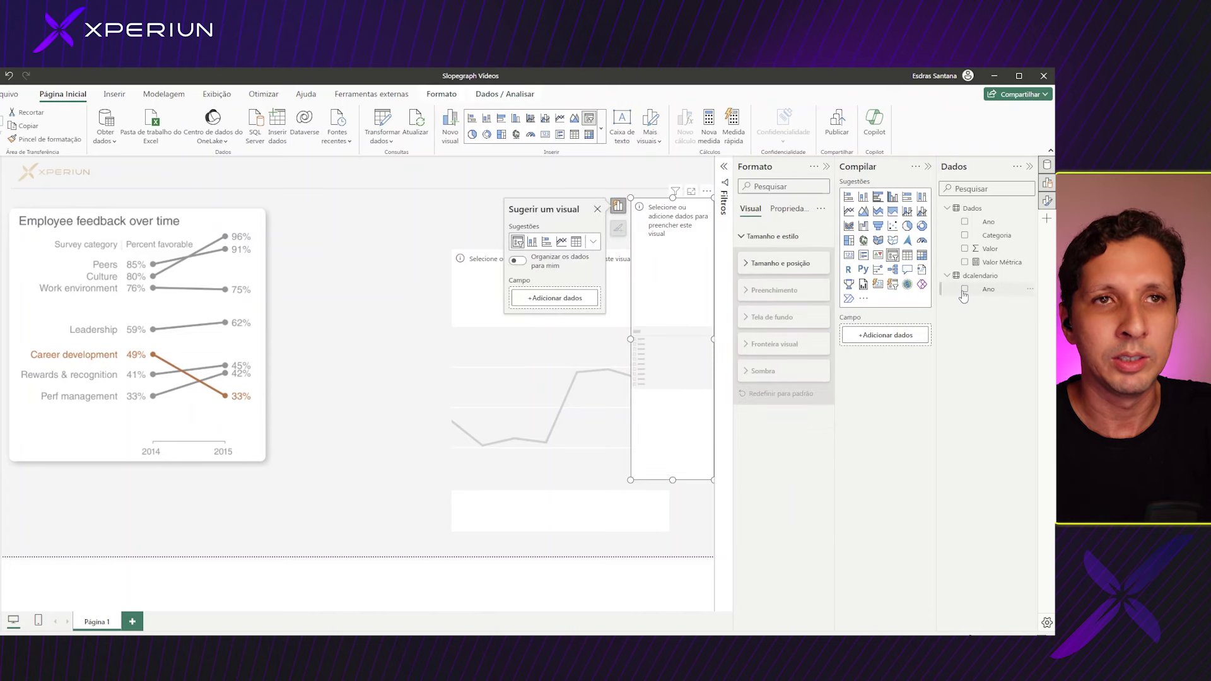
left_click(964, 289)
key("Return")
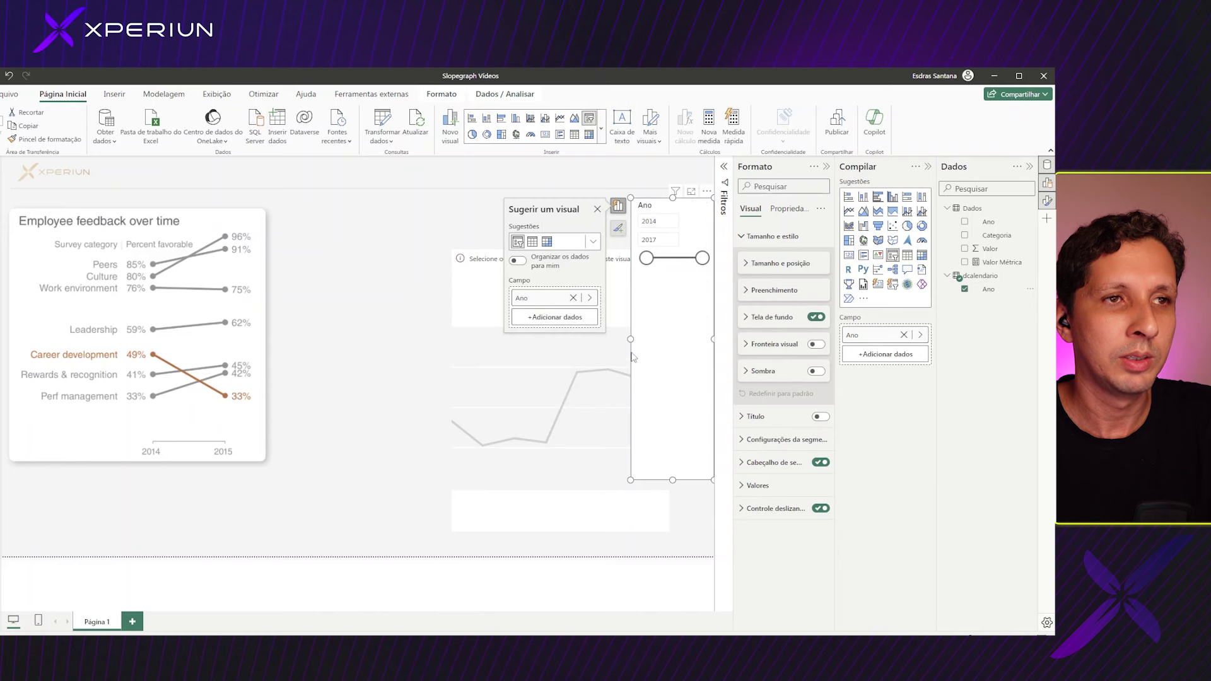
- Resize the Ano slicer into a short strip and turn off its responsive layout
mouse_move(631, 339)
left_mouse_down()
mouse_move(490, 304)
mouse_move(514, 309)
left_mouse_up()
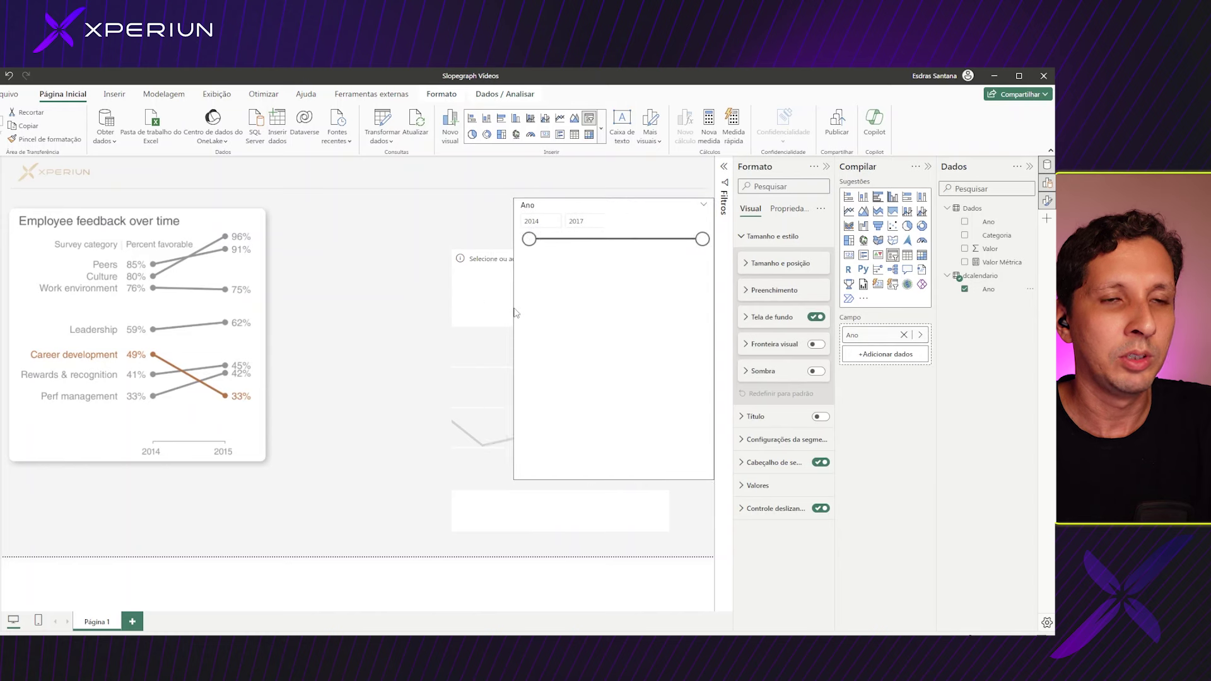
mouse_move(617, 479)
left_mouse_down()
mouse_move(619, 290)
mouse_move(536, 200)
left_mouse_up()
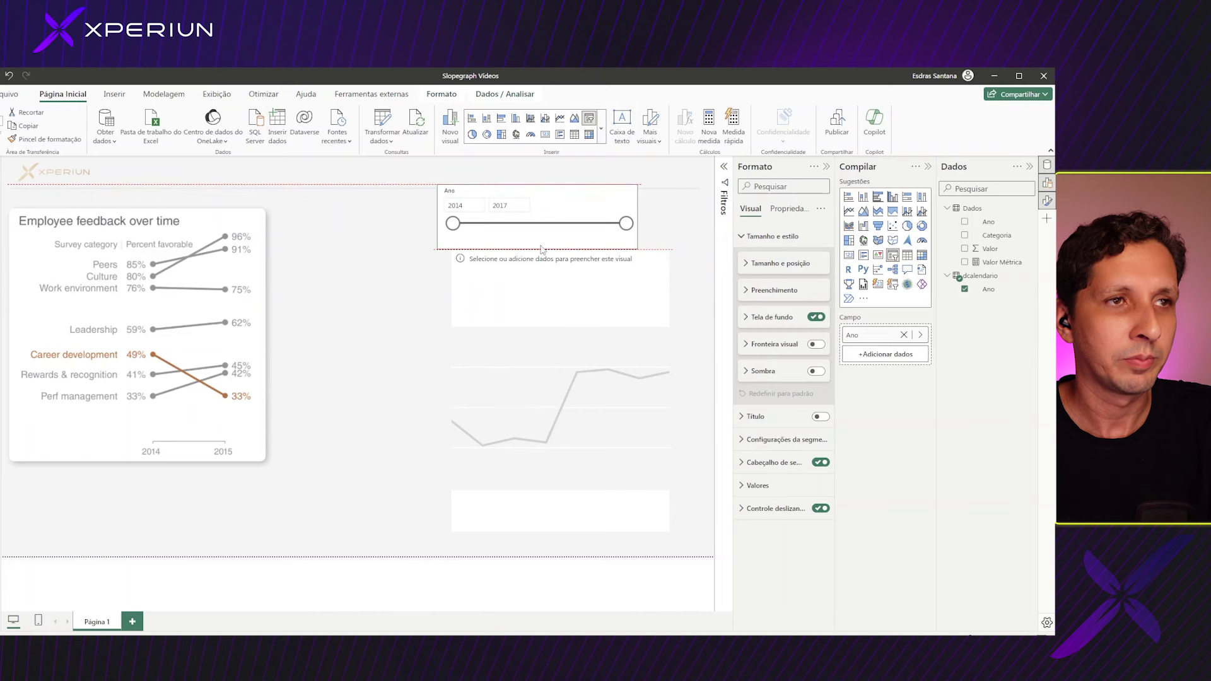
left_click(542, 276)
left_click_drag(542, 276, 520, 289)
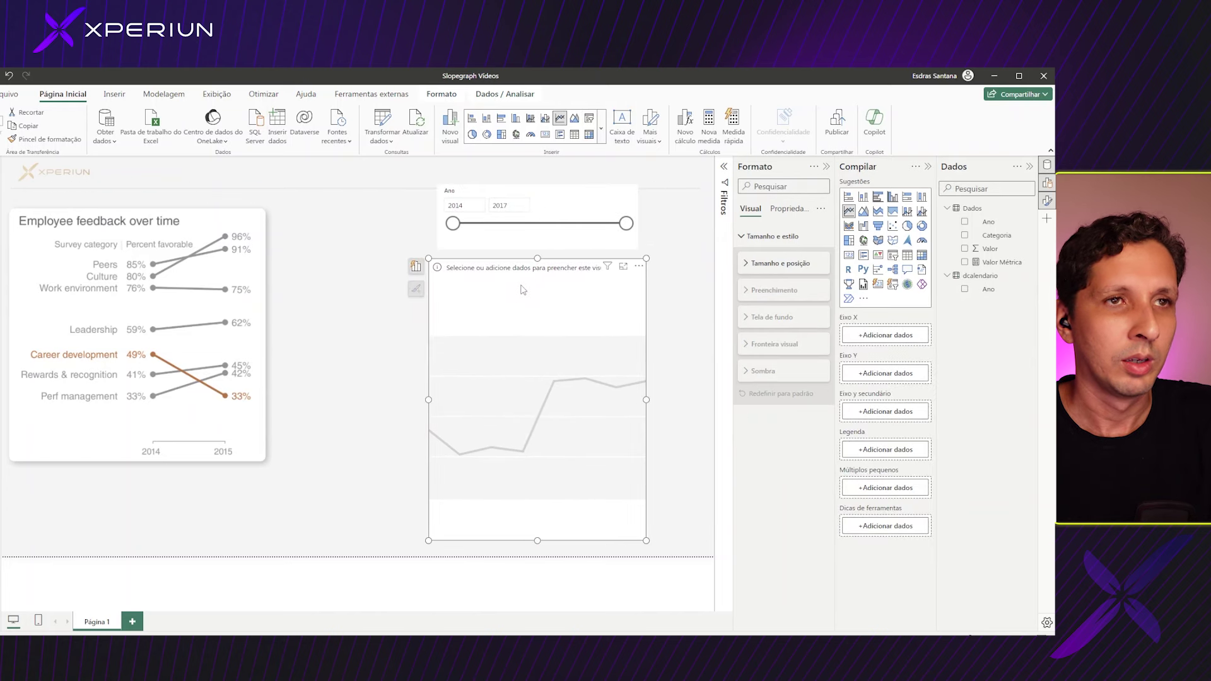
left_click_drag(546, 216, 542, 219)
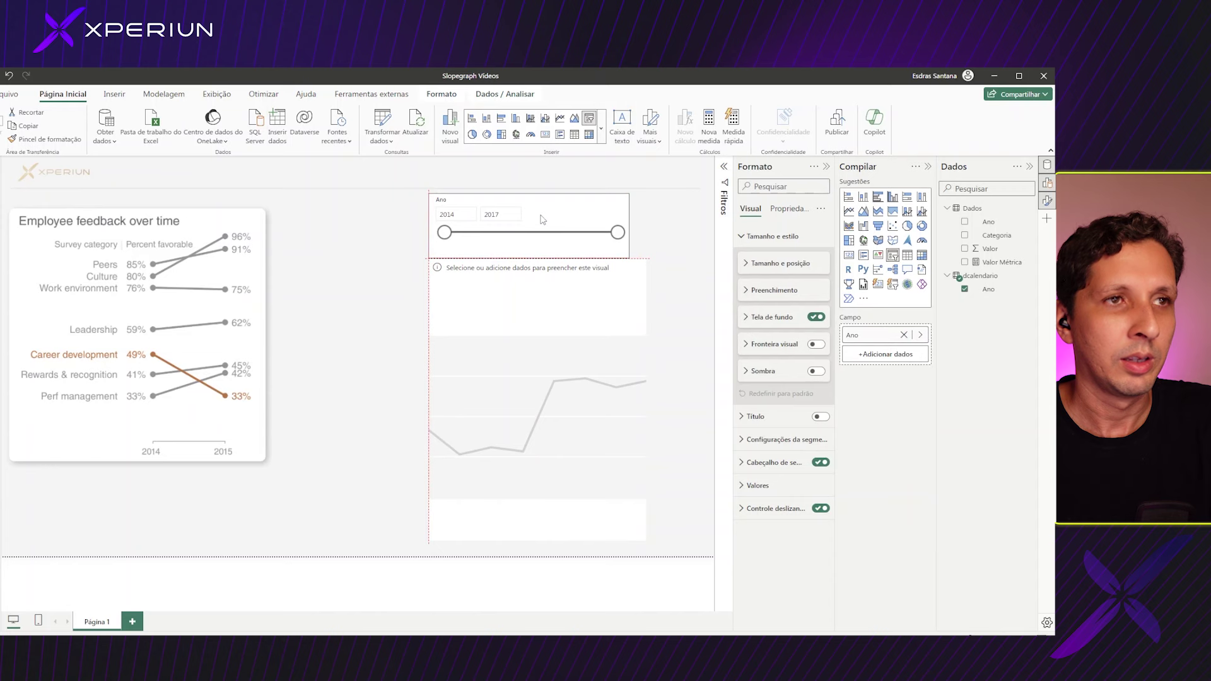
left_click(788, 208)
left_click(774, 282)
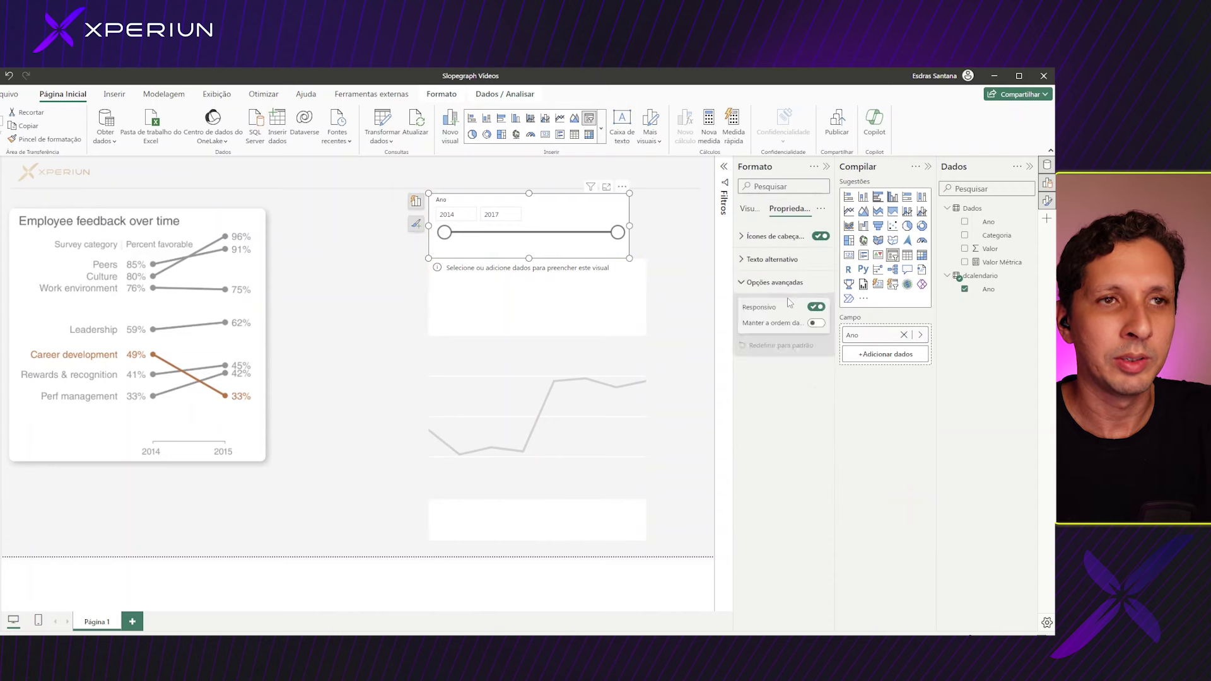
left_click(816, 307)
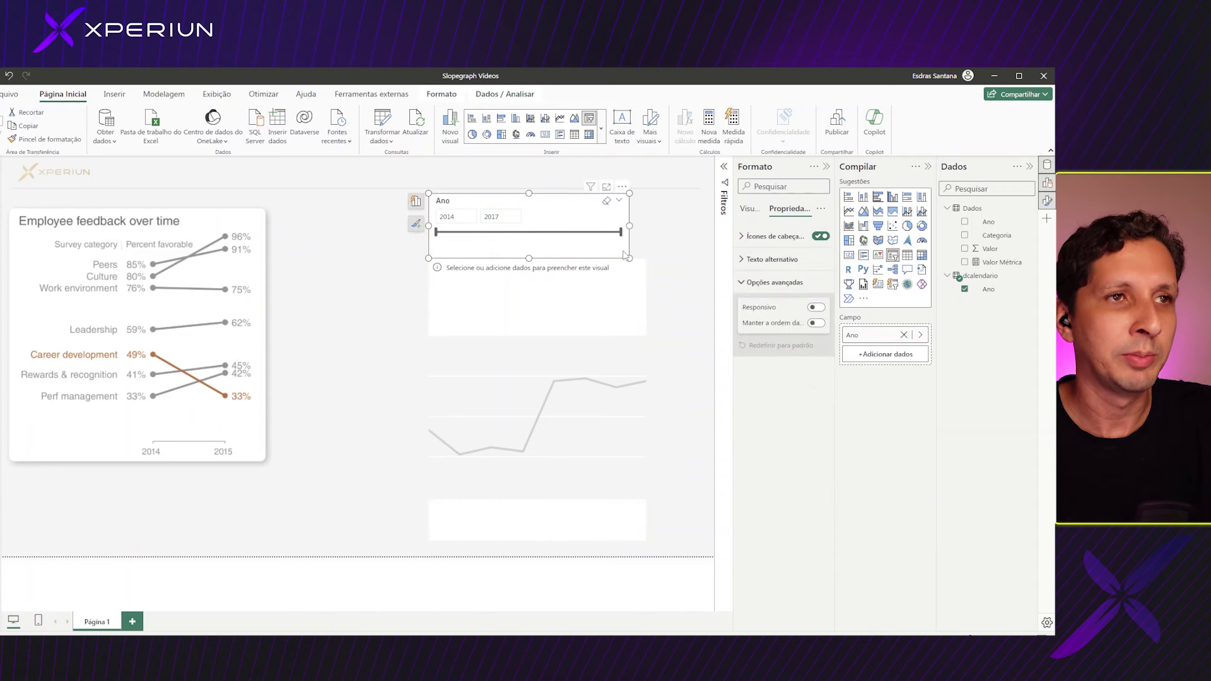
- Place the narrowed Ano slicer above the line chart and widen the chart
left_click_drag(628, 258, 566, 252)
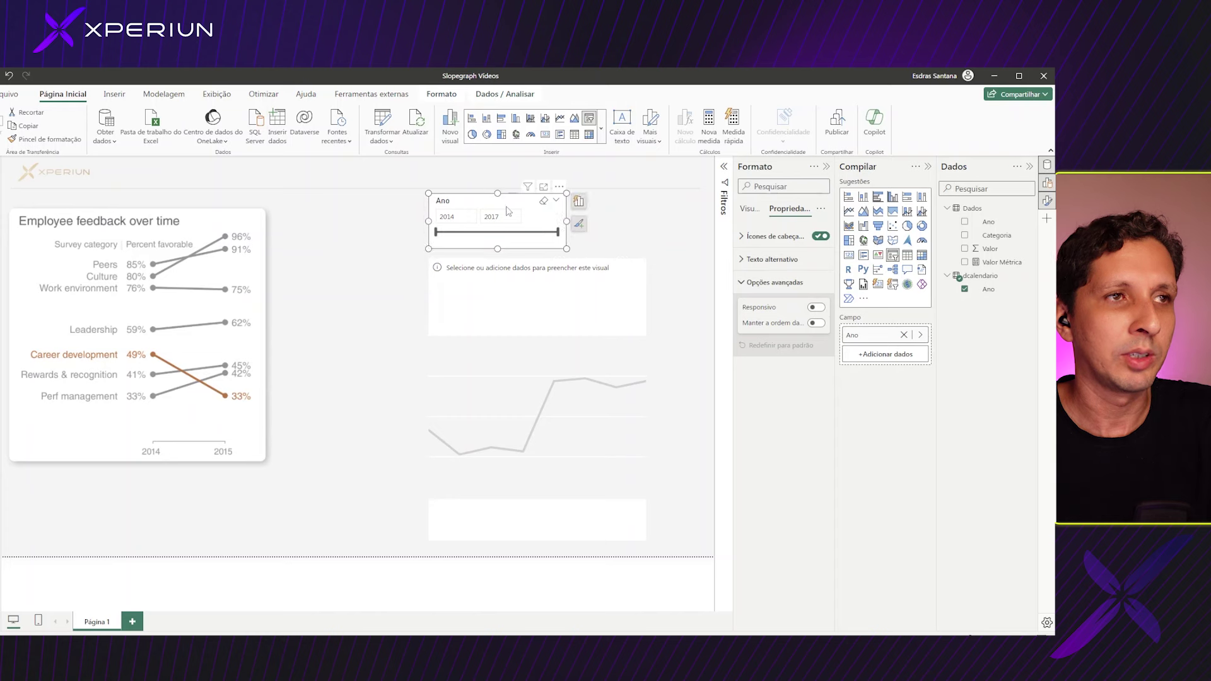
left_click_drag(503, 209, 503, 213)
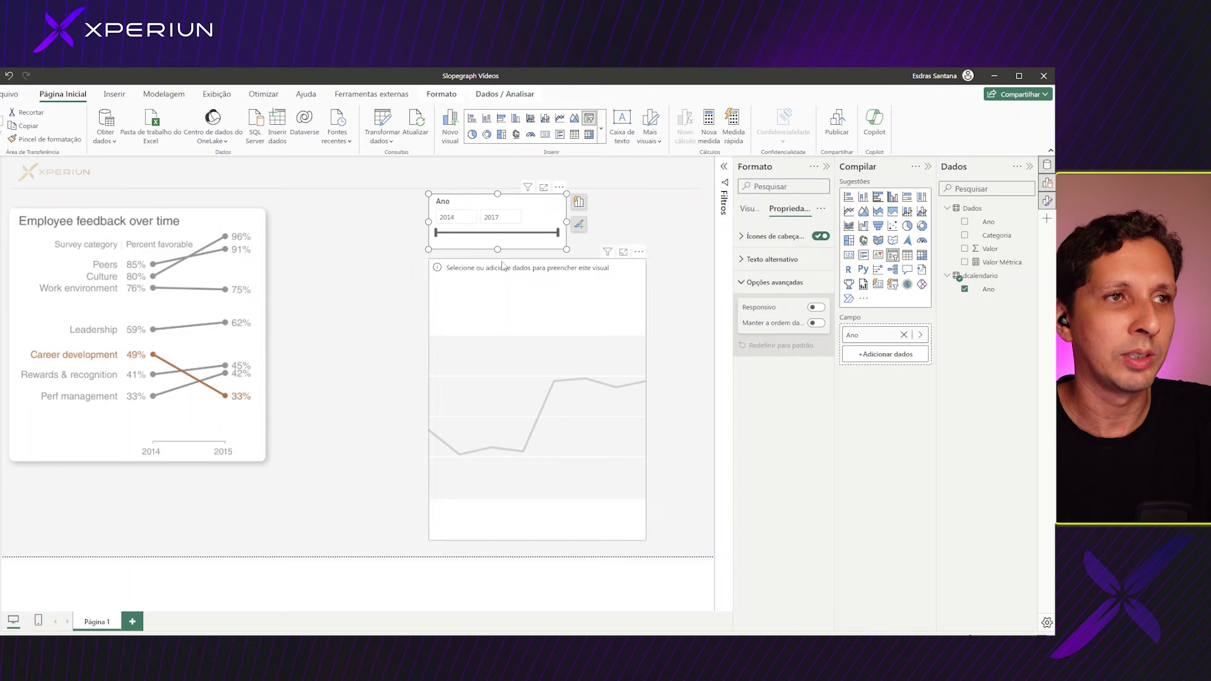
left_click(533, 273)
left_click_drag(532, 271, 526, 267)
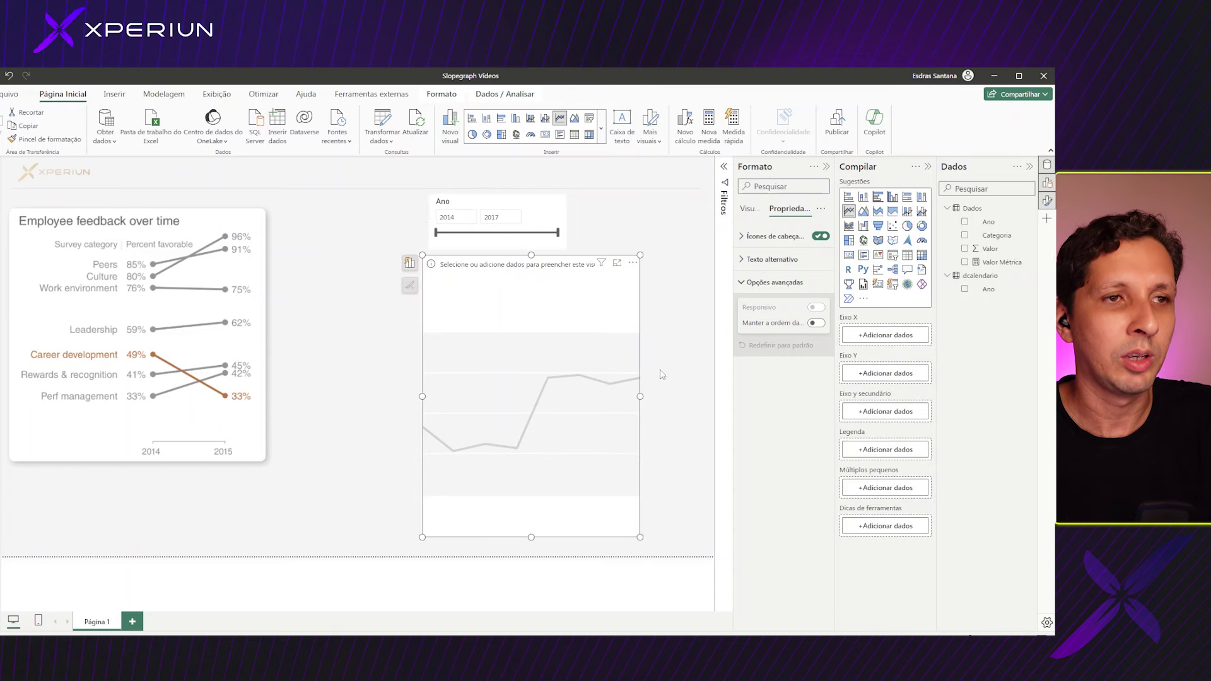
left_click_drag(640, 397, 667, 396)
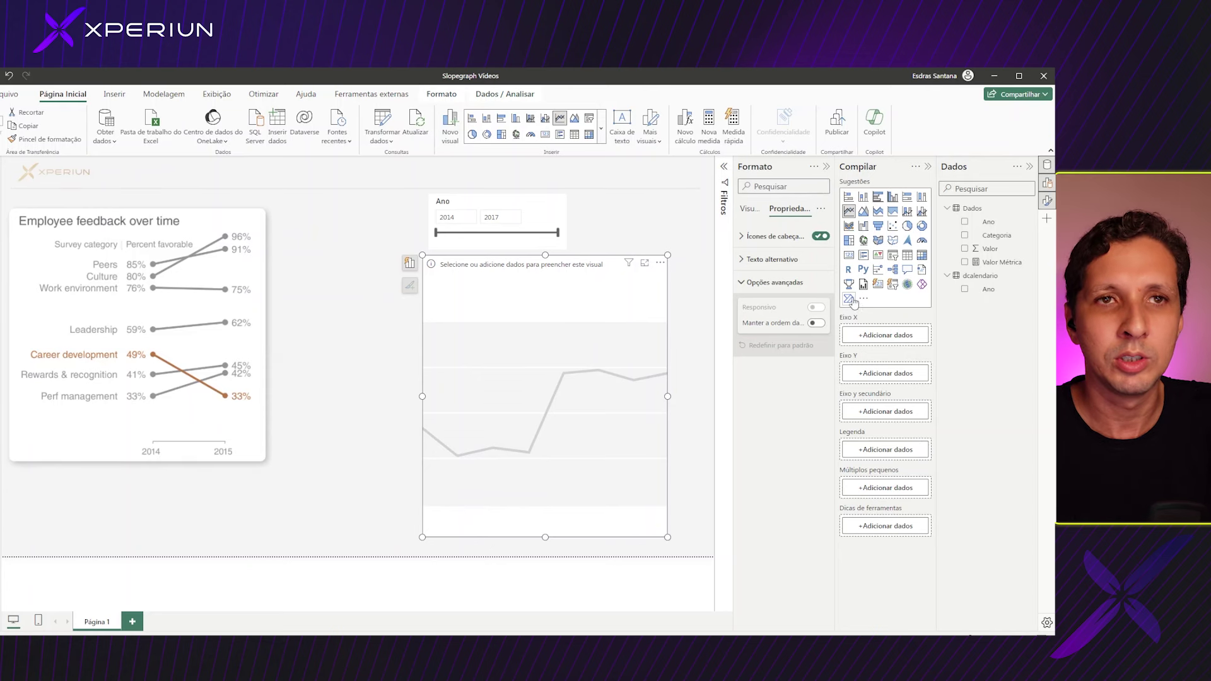
- Plot Sum of Valor by dcalendario Ano with Categoria as the legend
left_click_drag(988, 289, 885, 335)
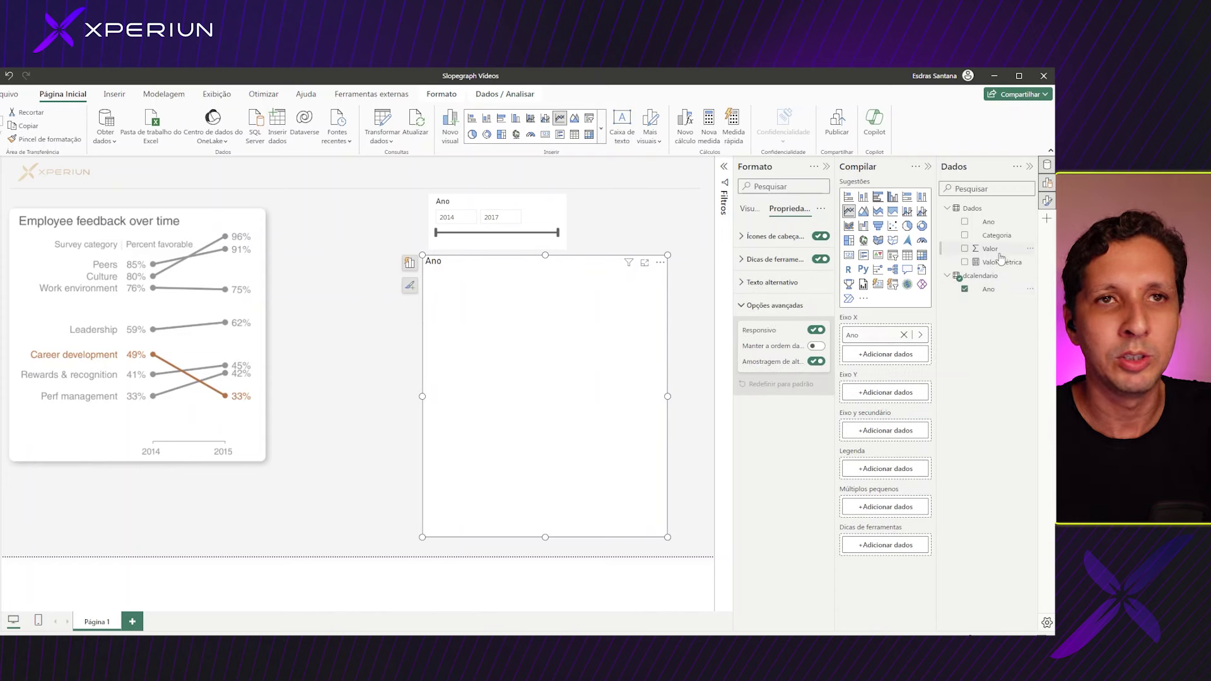
left_click(964, 250)
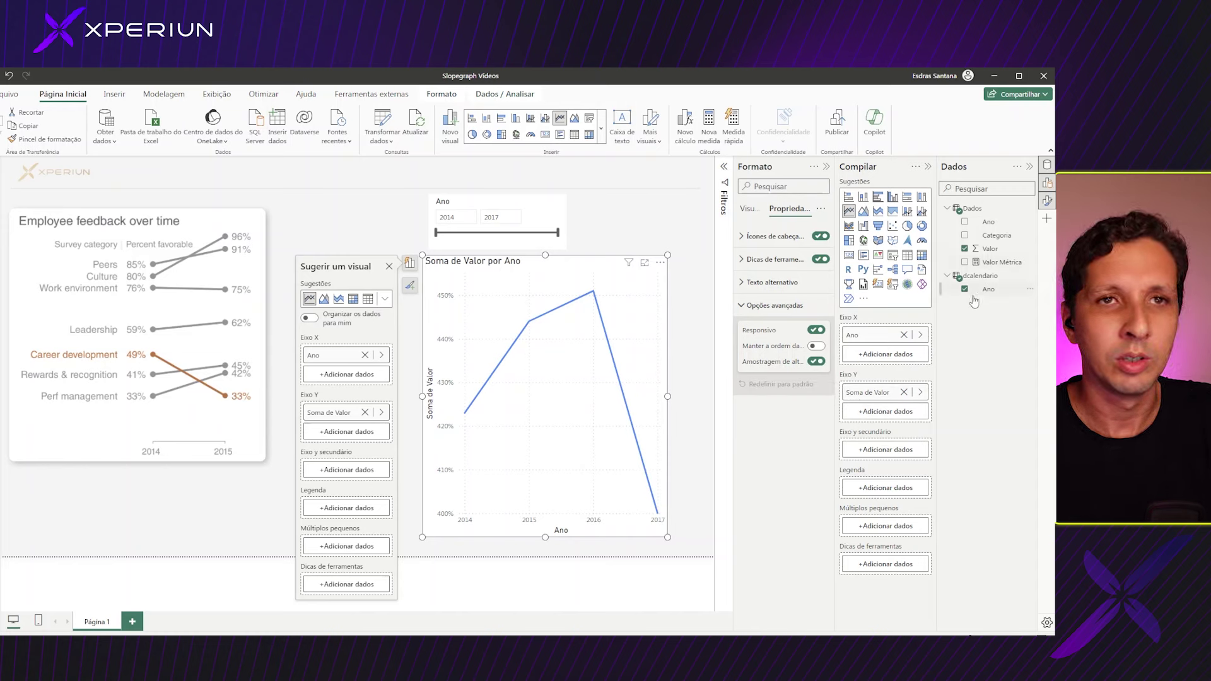
left_click_drag(993, 236, 880, 479)
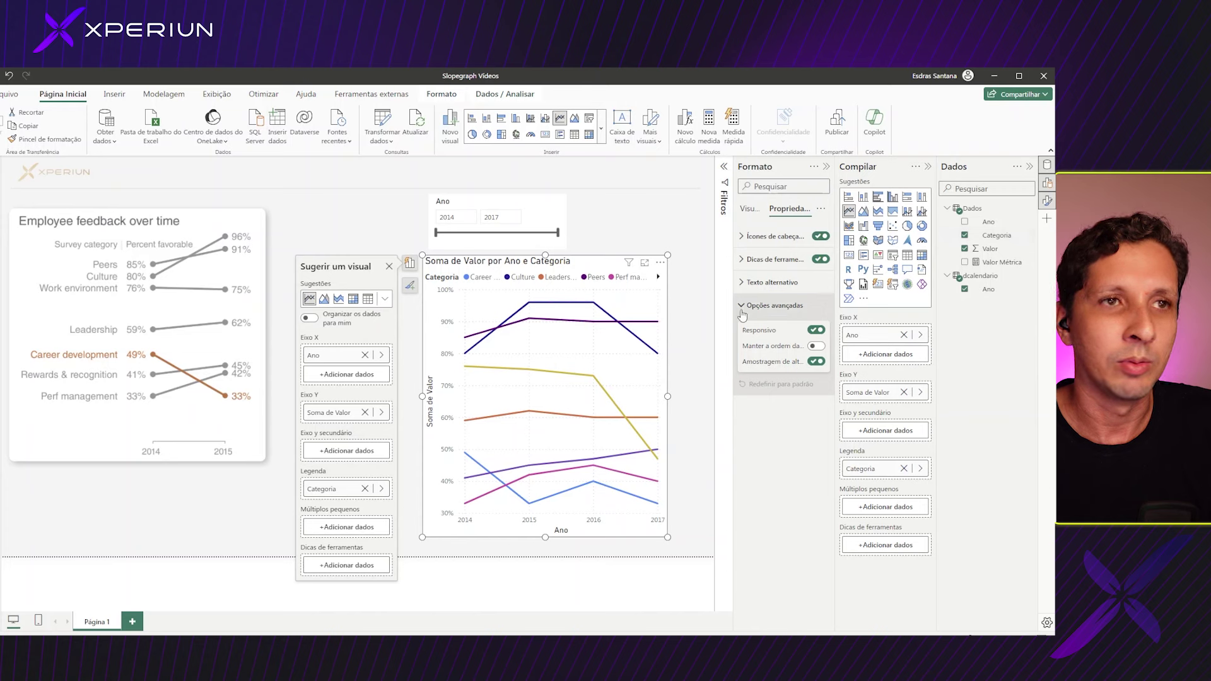
left_click(775, 306)
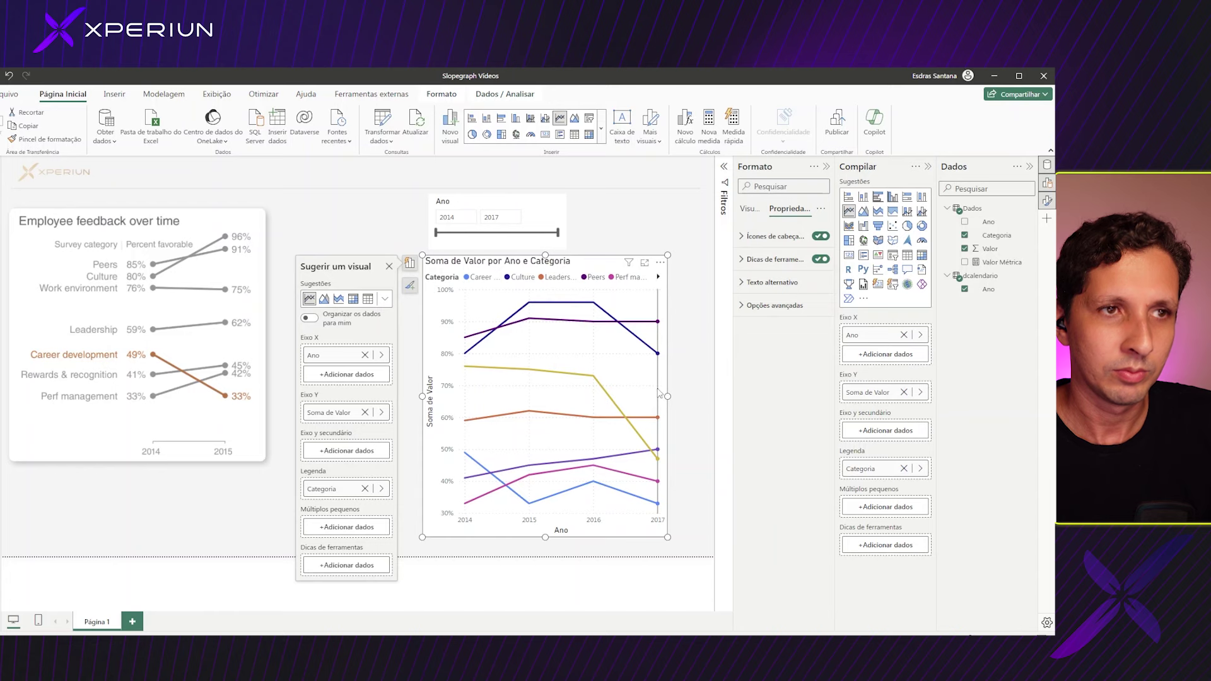
left_click(636, 384)
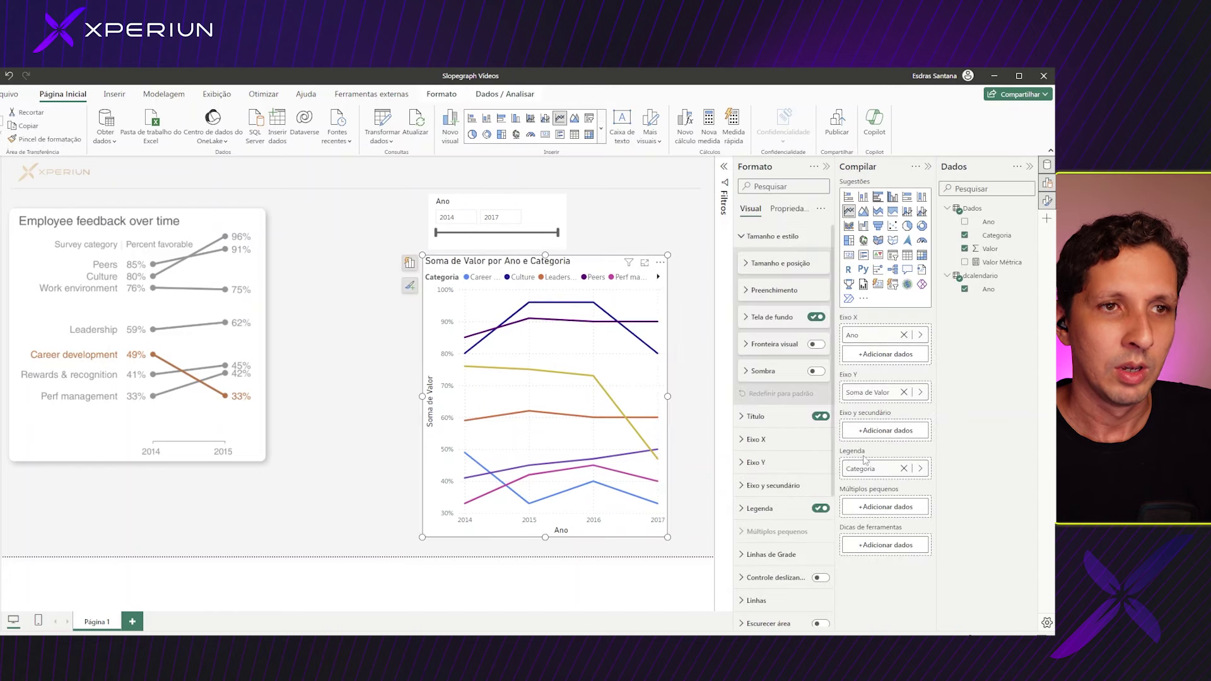
- Set the Ano slicer to 2014–2015 and turn on Marcadores for the line chart
scroll(782, 460, "down", 5)
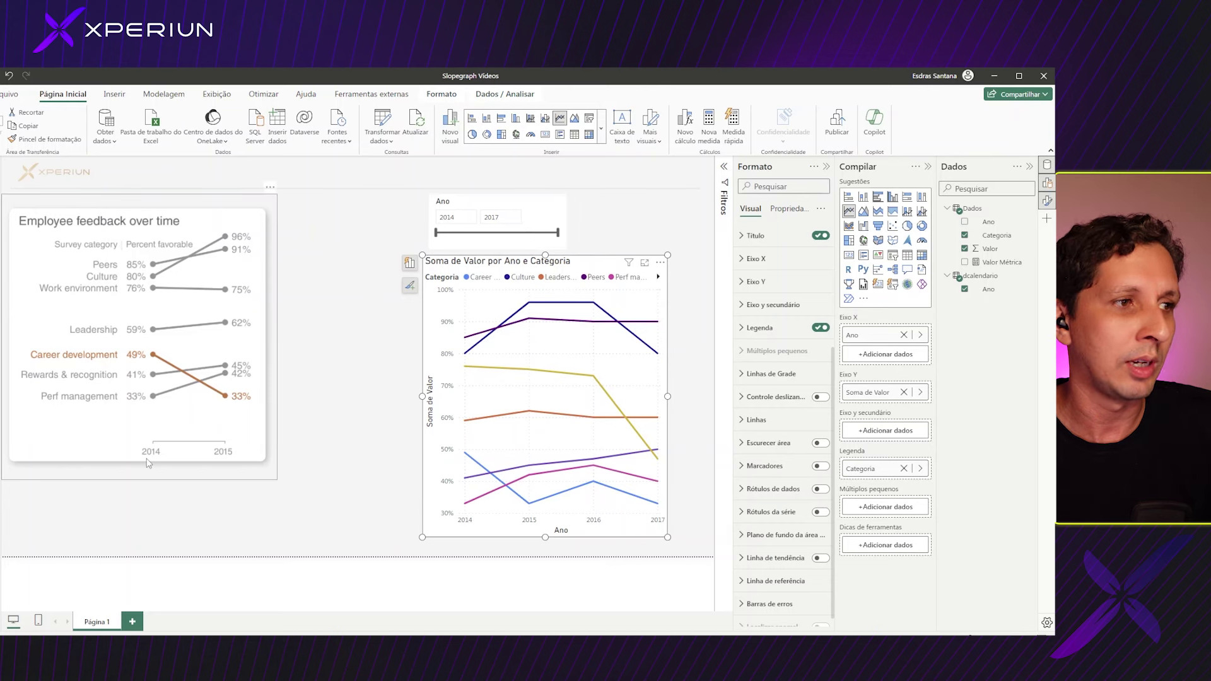
mouse_move(528, 233)
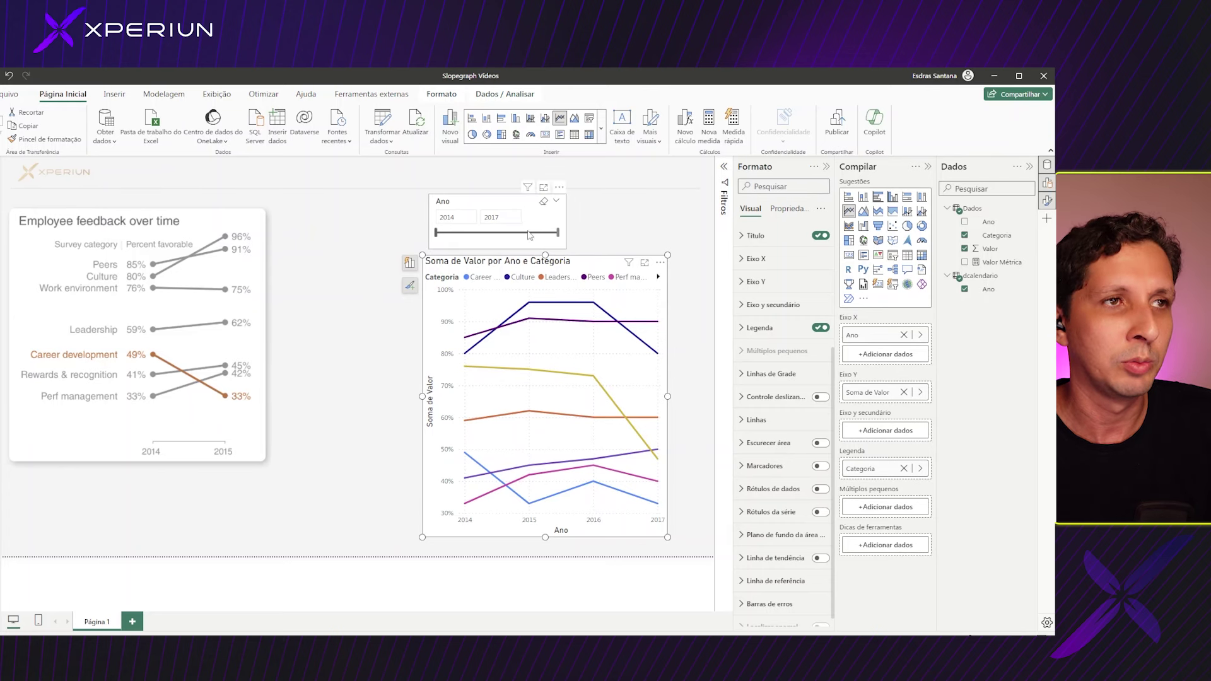
left_click(492, 239)
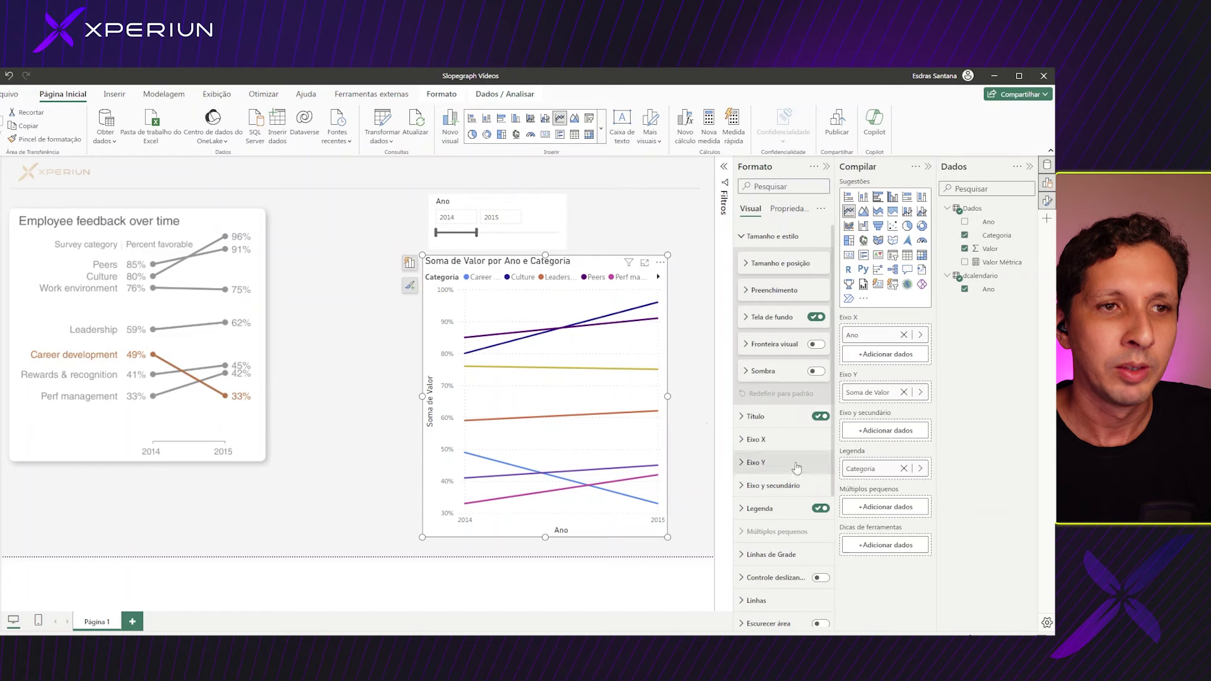
scroll(814, 442, "down", 3)
left_click(819, 454)
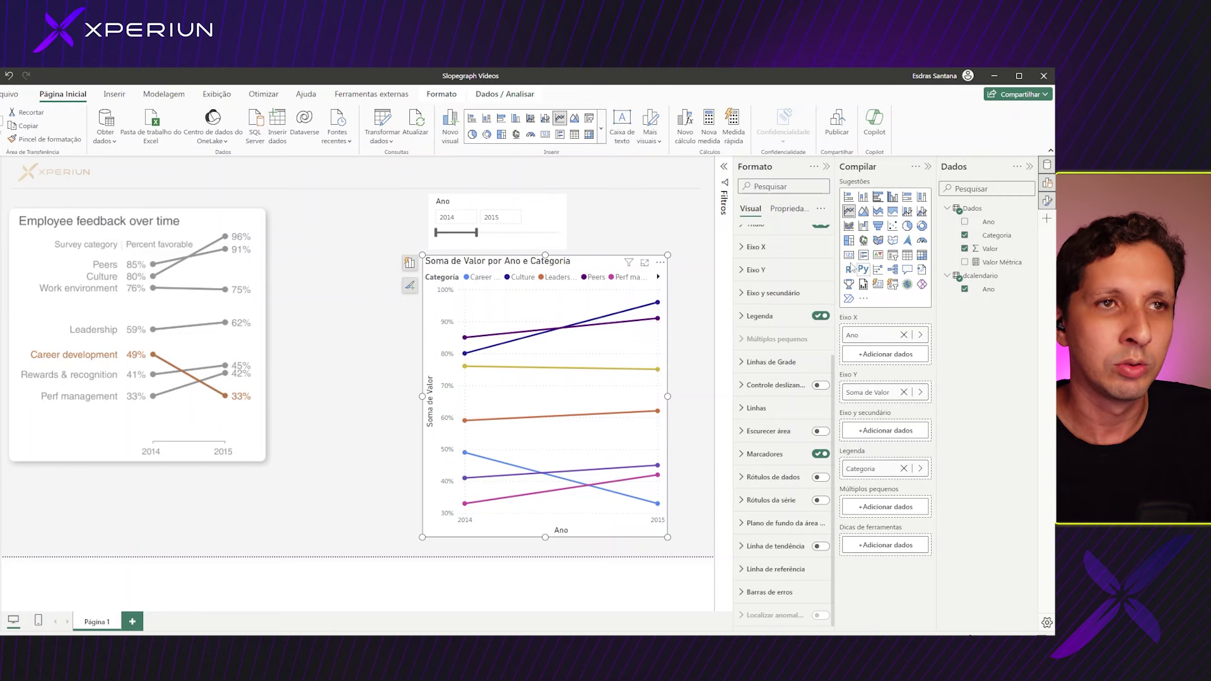
- Turn off the Y-axis title and values and the X-axis Ano title
left_click(746, 269)
left_click(816, 440)
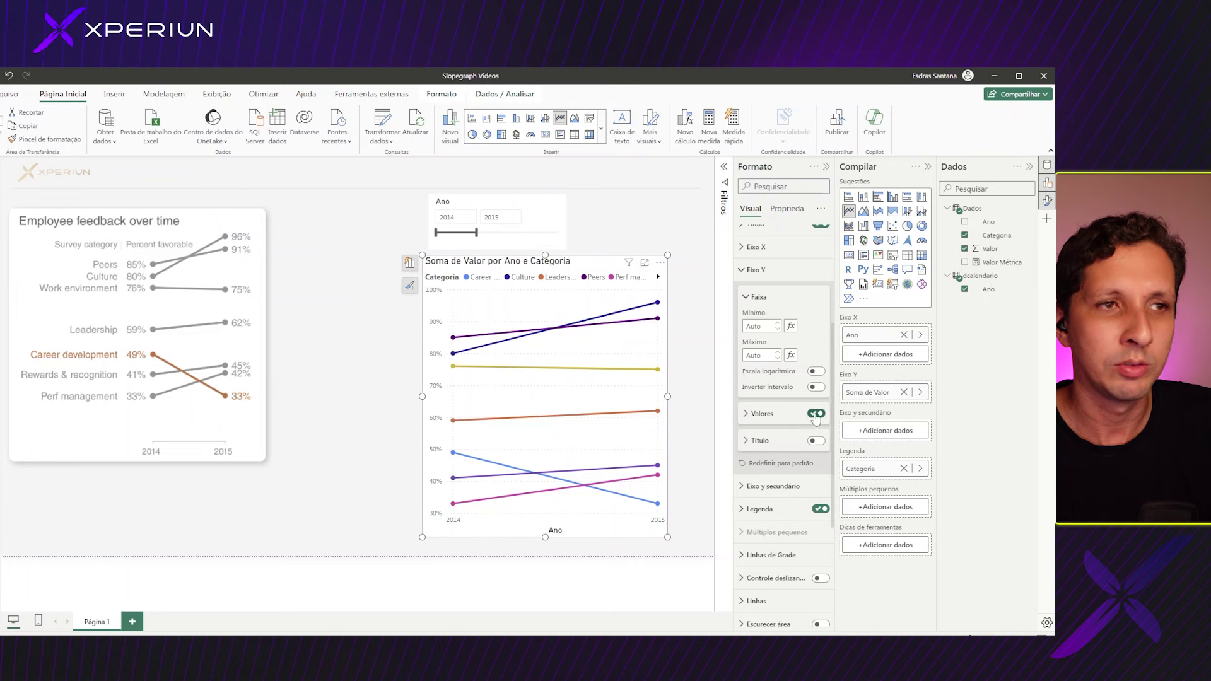
left_click(816, 414)
left_click(751, 270)
left_click(748, 247)
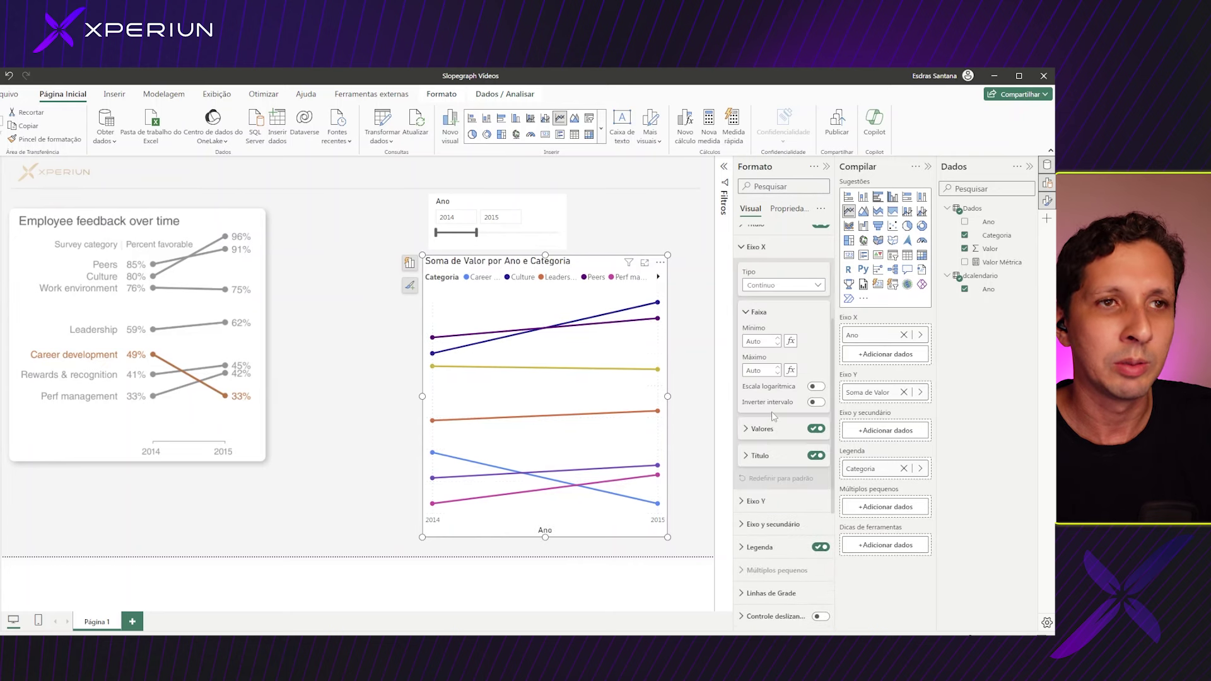
left_click(816, 456)
left_click(747, 247)
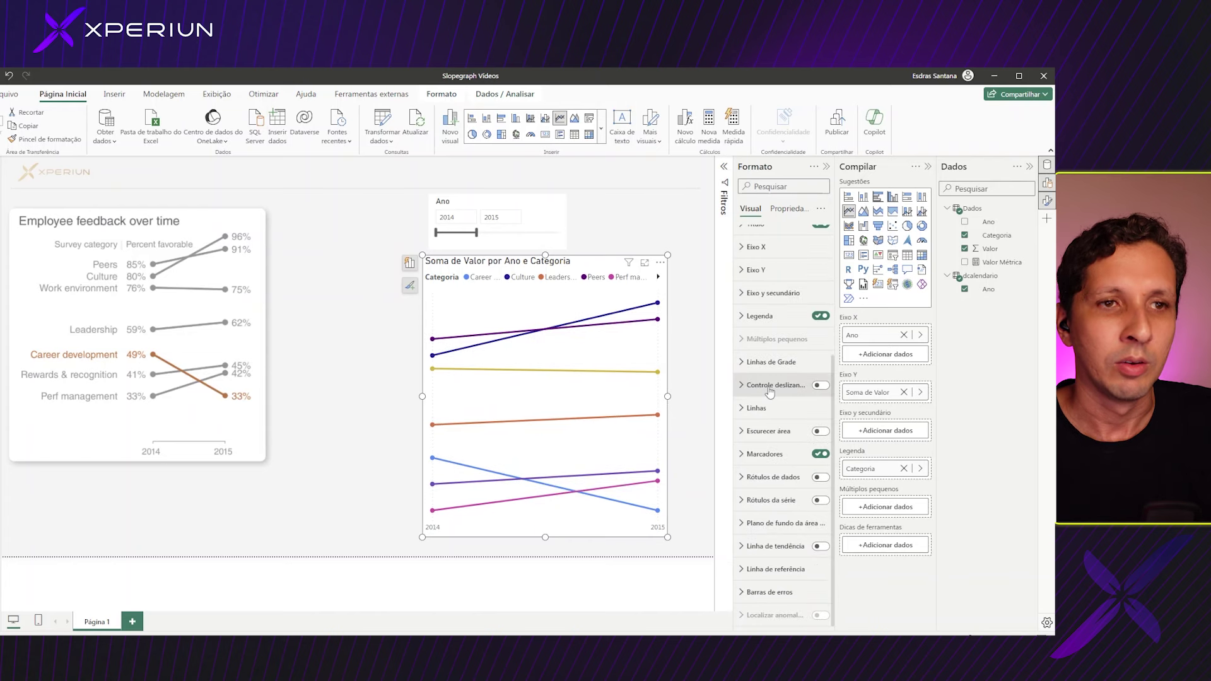
- Turn on Rótulos de dados with Posição set to Acima
left_click(819, 478)
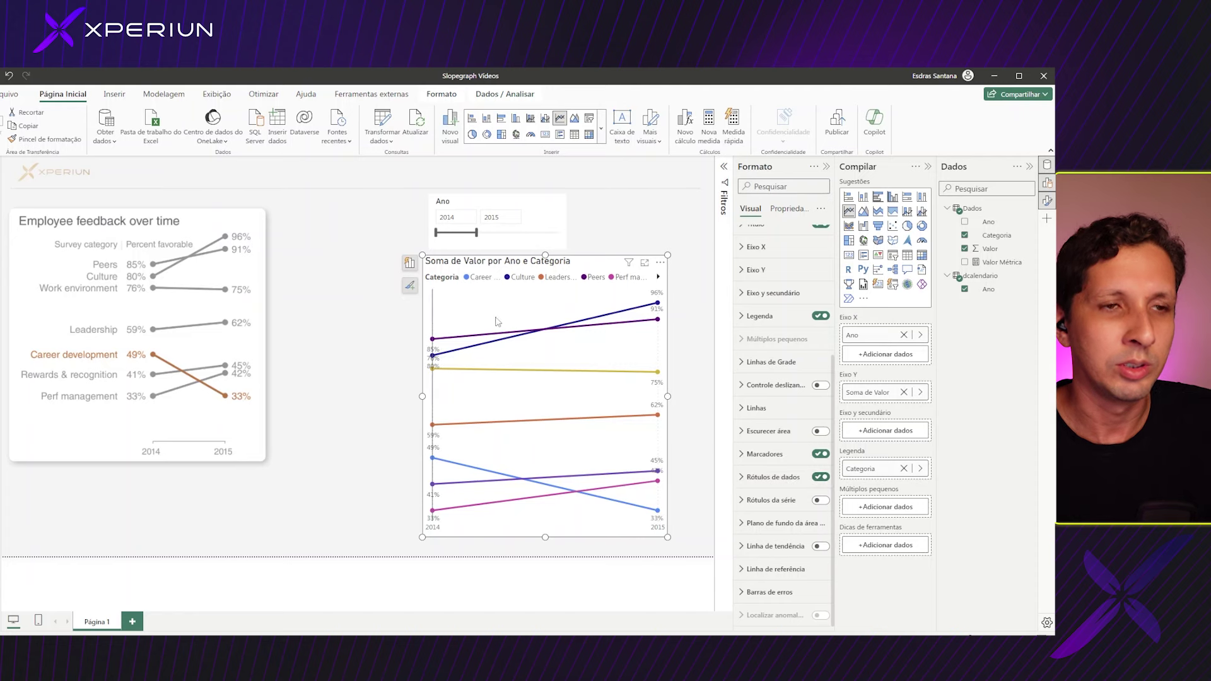
left_click(757, 479)
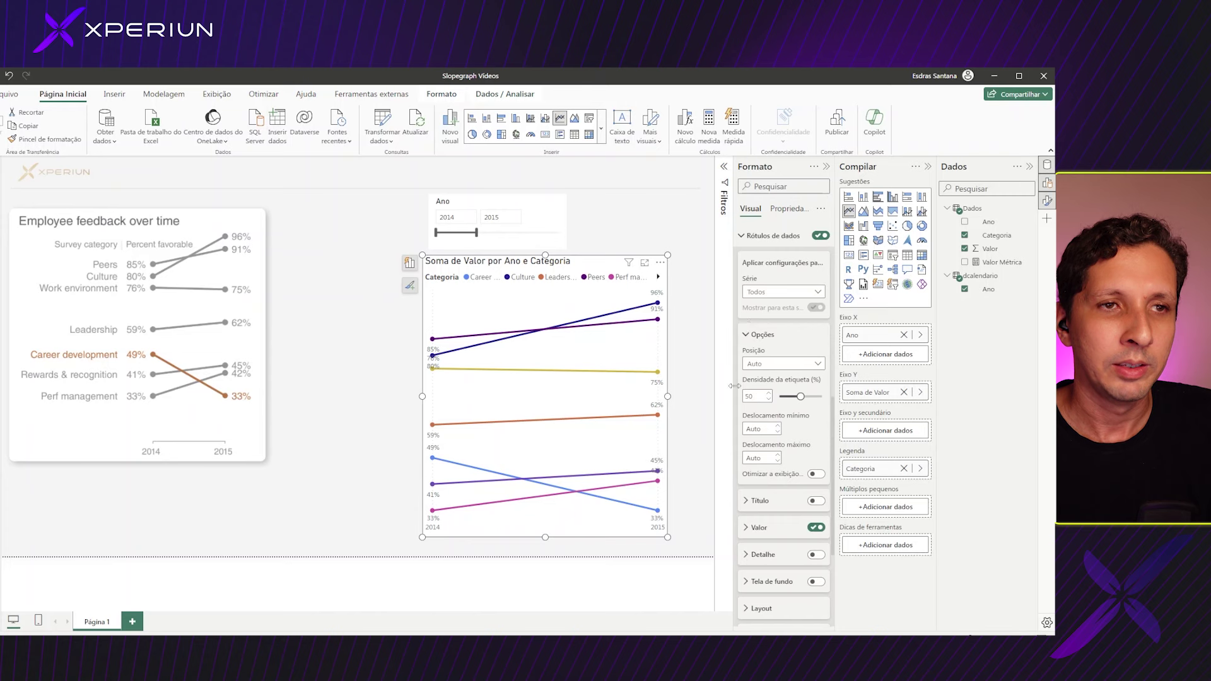
left_click(763, 364)
left_click(757, 391)
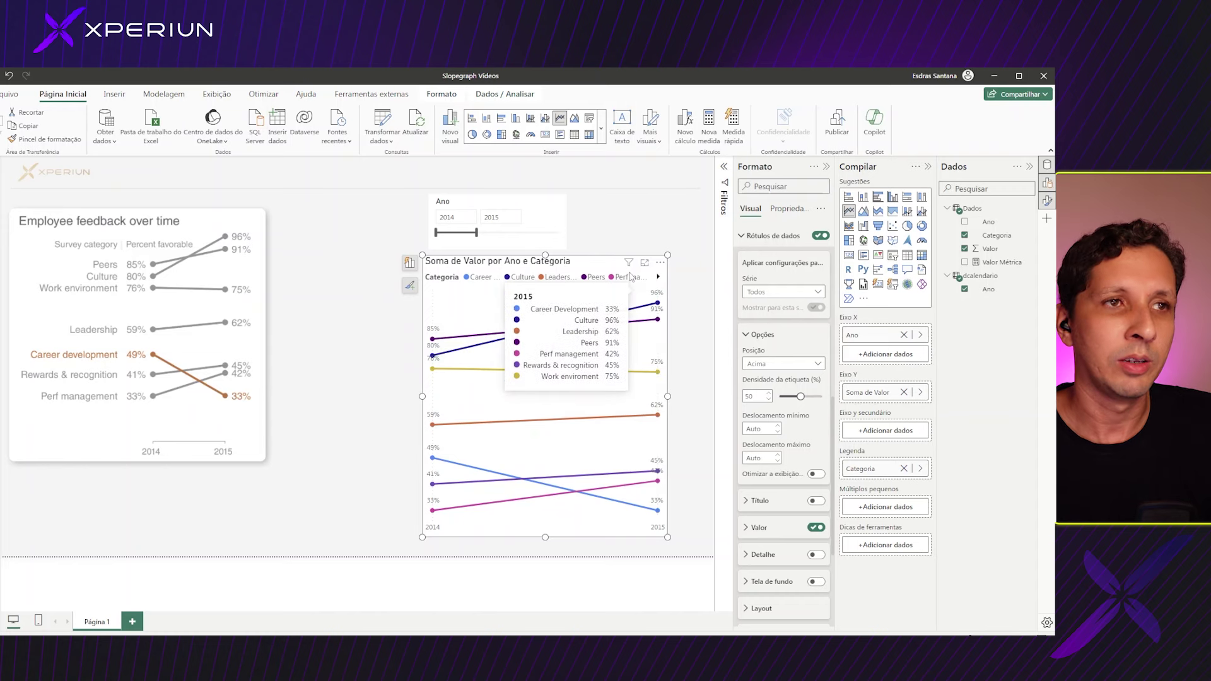
mouse_move(142, 341)
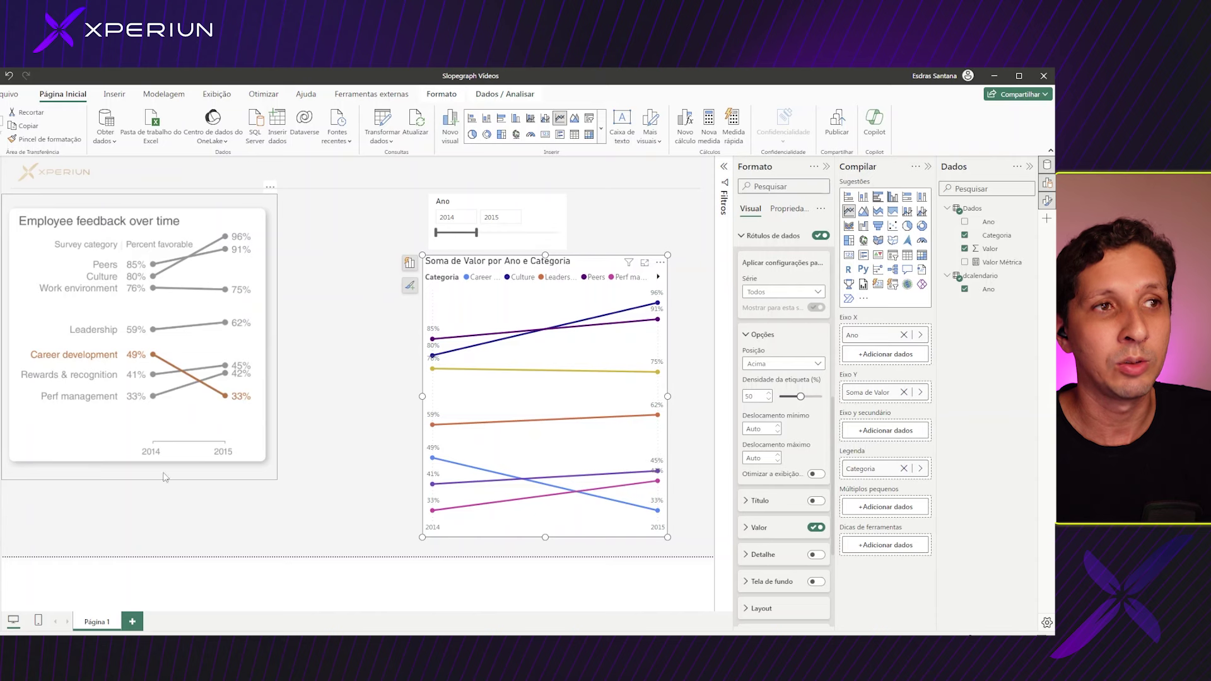
- Switch off the chart's Legenda
scroll(745, 367, "up", 3)
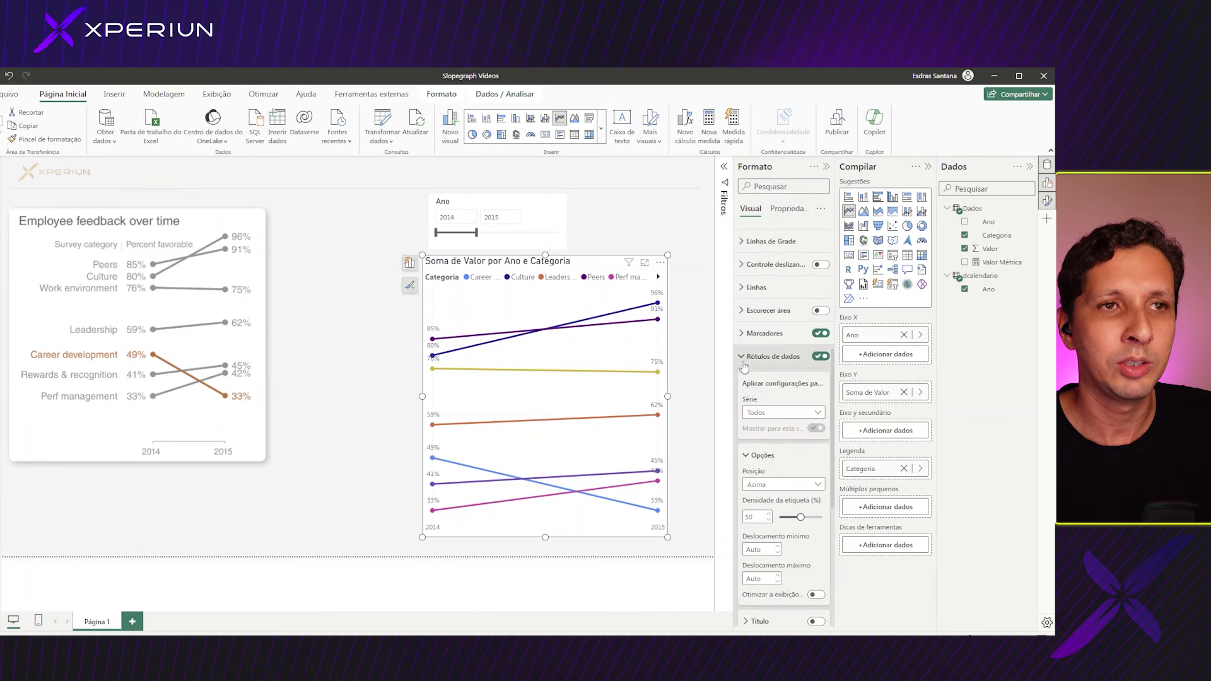
left_click(744, 367)
scroll(744, 340, "up", 2)
scroll(744, 321, "up", 3)
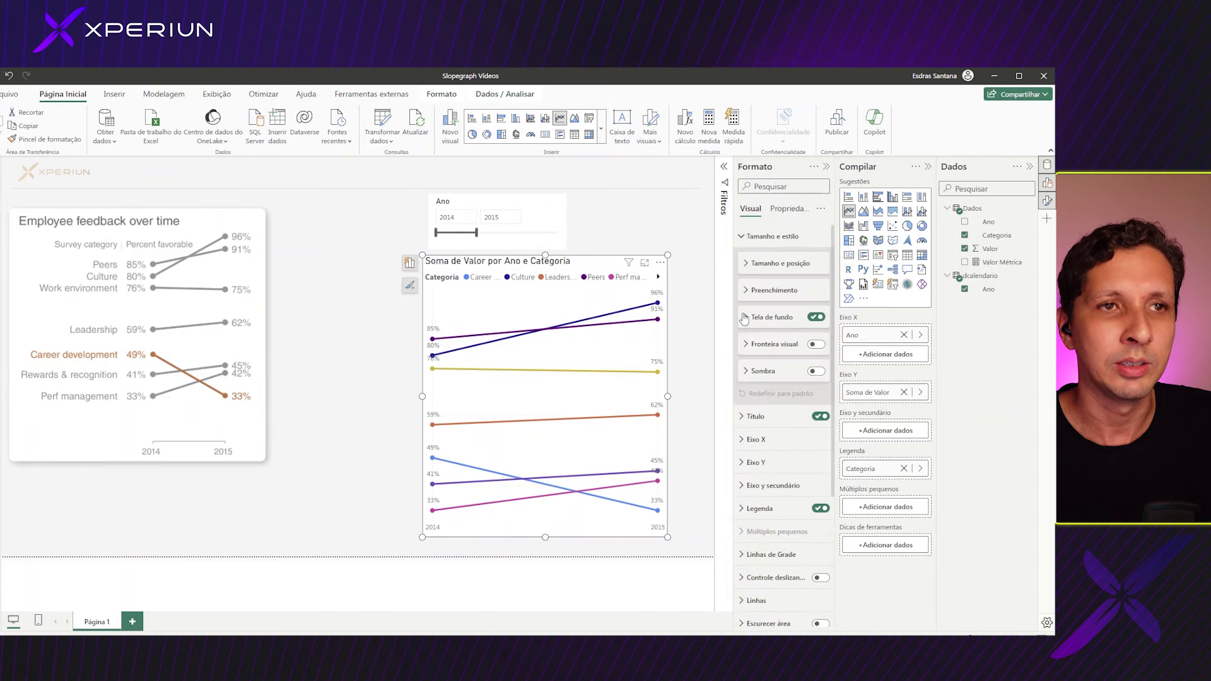
left_click(772, 236)
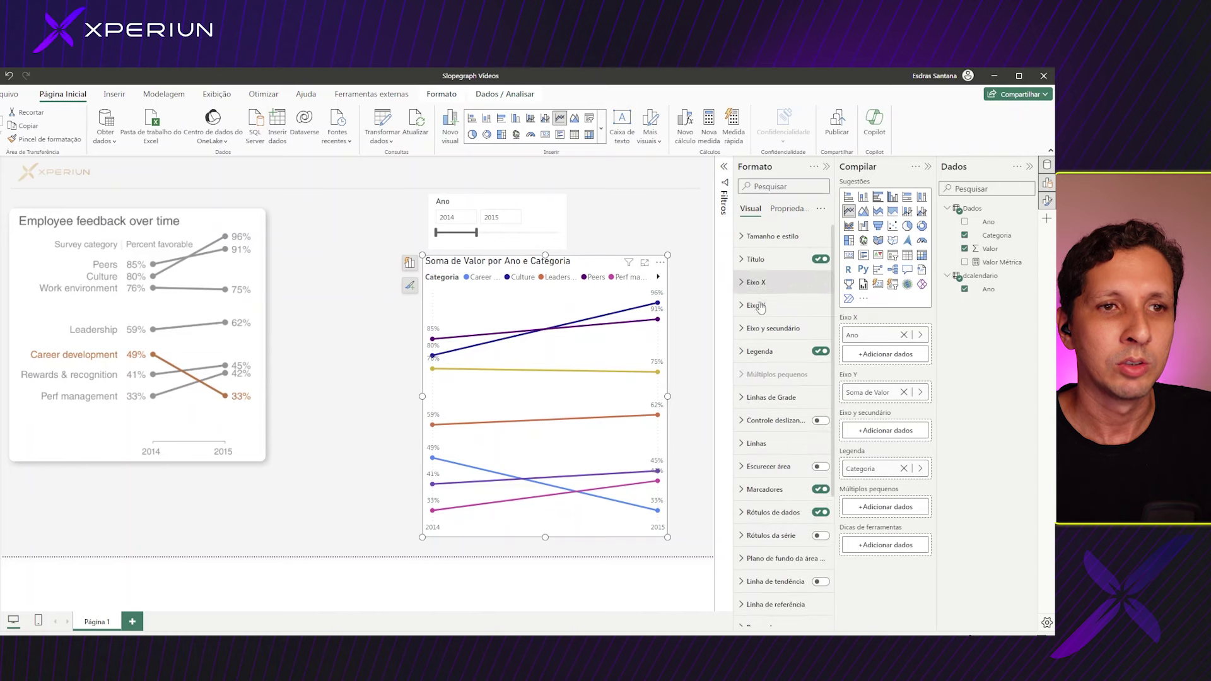
left_click(820, 352)
- Expand the Linhas settings with Career Development as the selected series
scroll(758, 387, "down", 1)
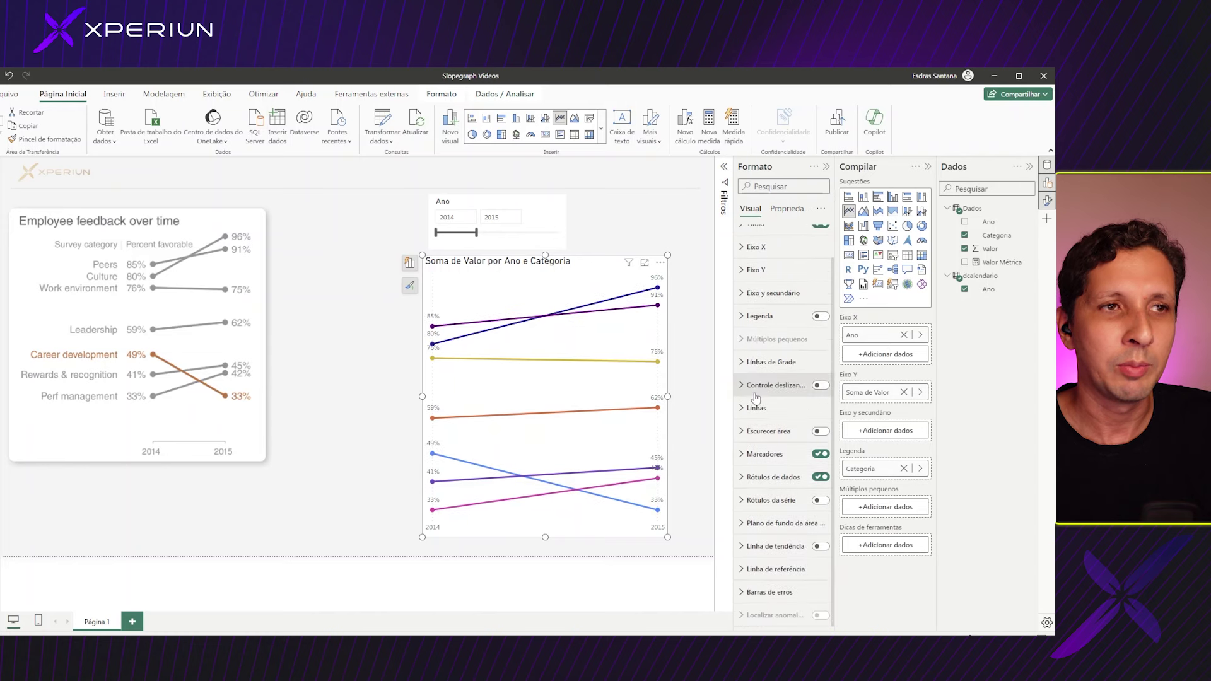
left_click(757, 408)
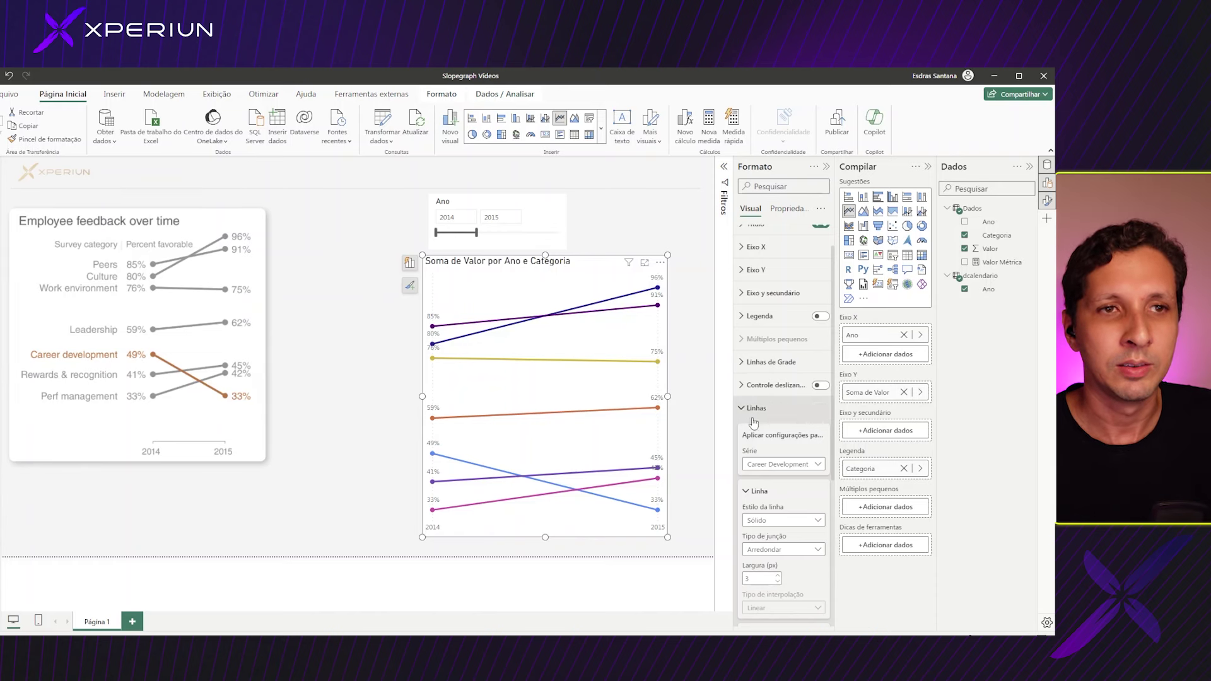
scroll(750, 416, "down", 2)
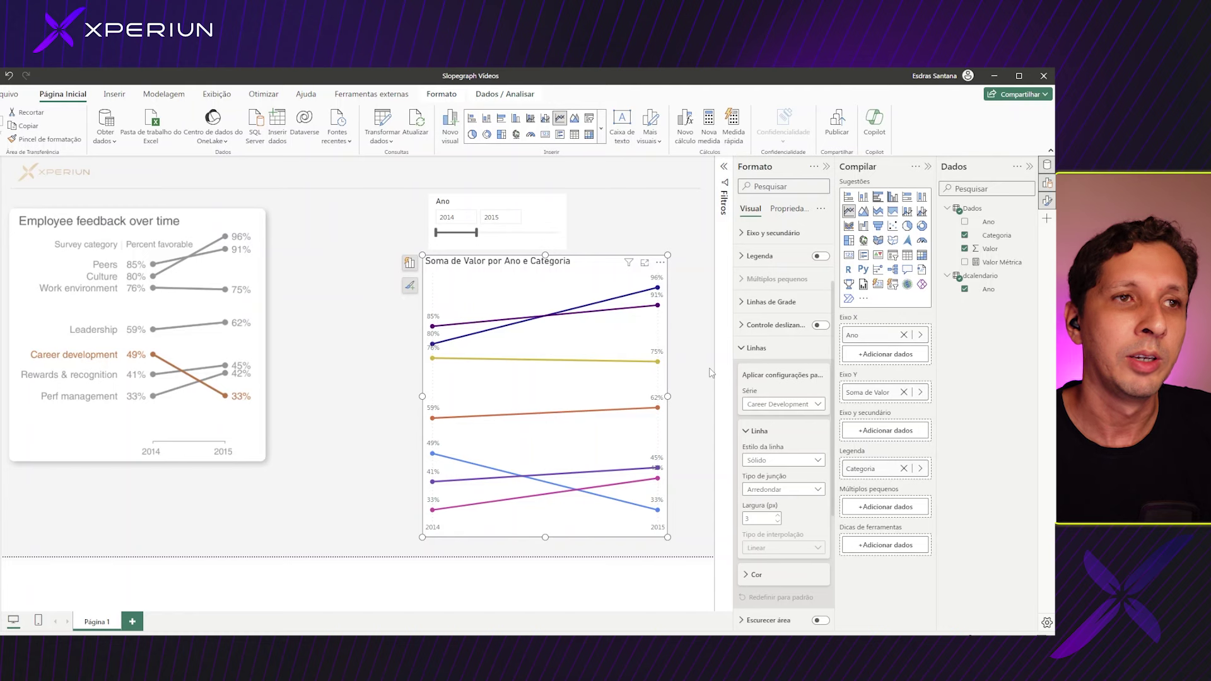
scroll(779, 490, "down", 2)
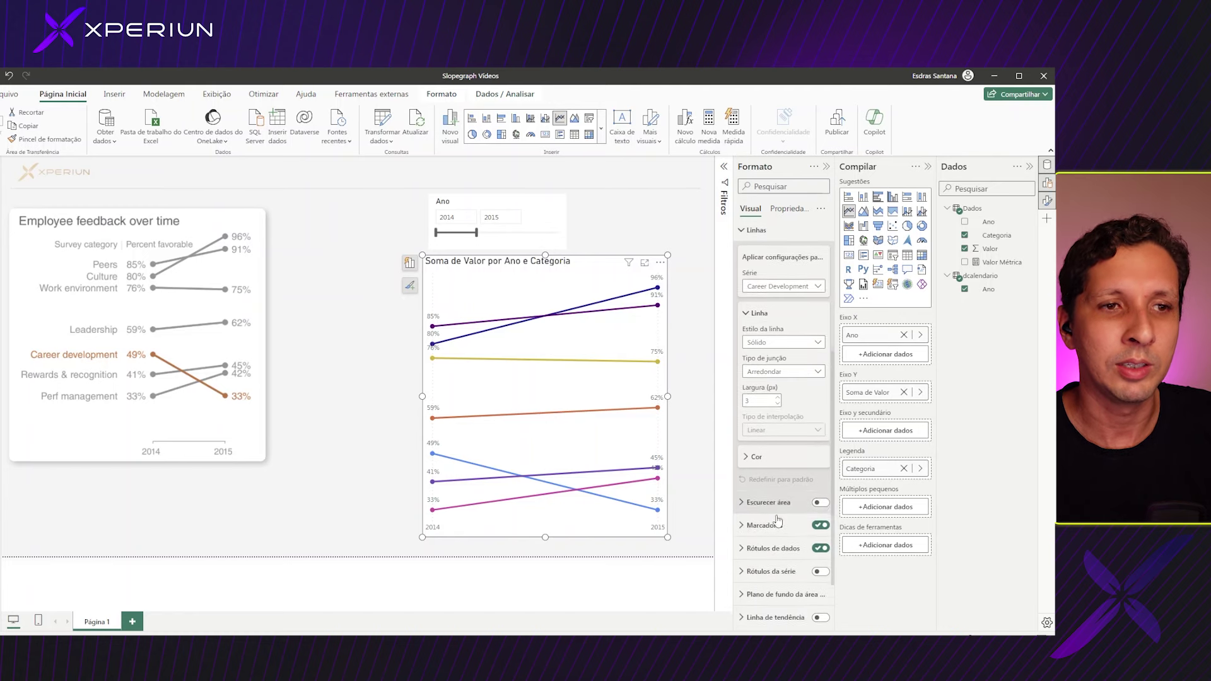
- Colour the Career Development and Culture lines grey
left_click(766, 455)
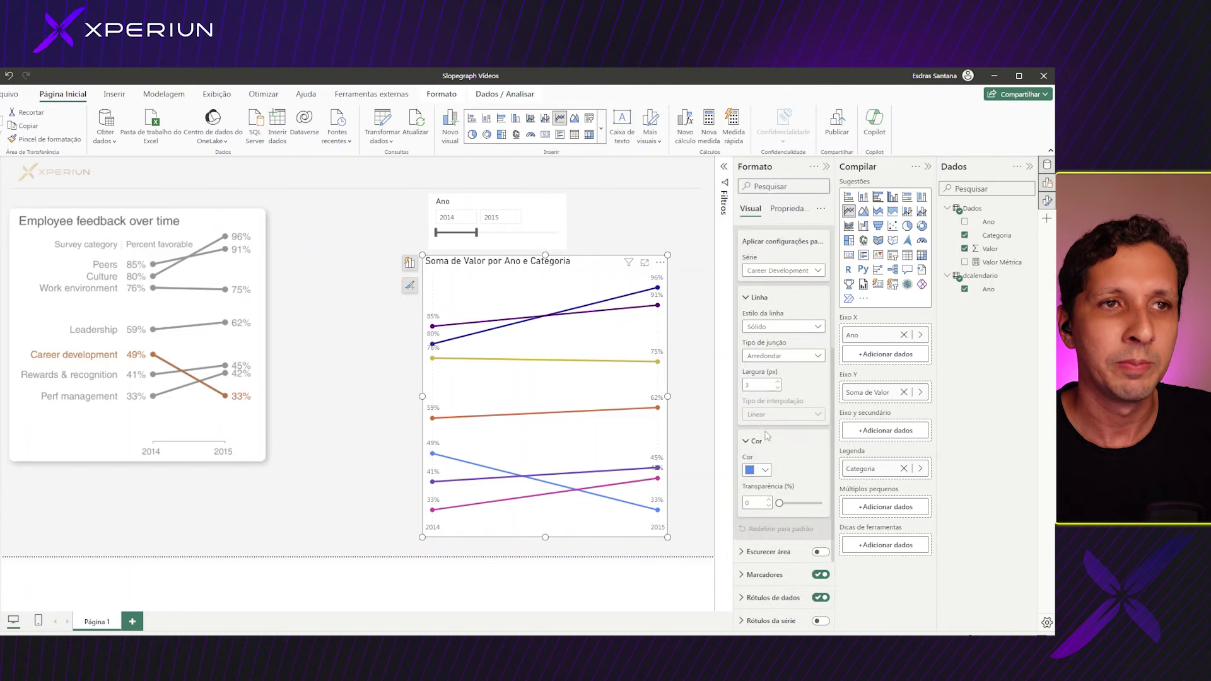
scroll(820, 334, "up", 2)
left_click(775, 330)
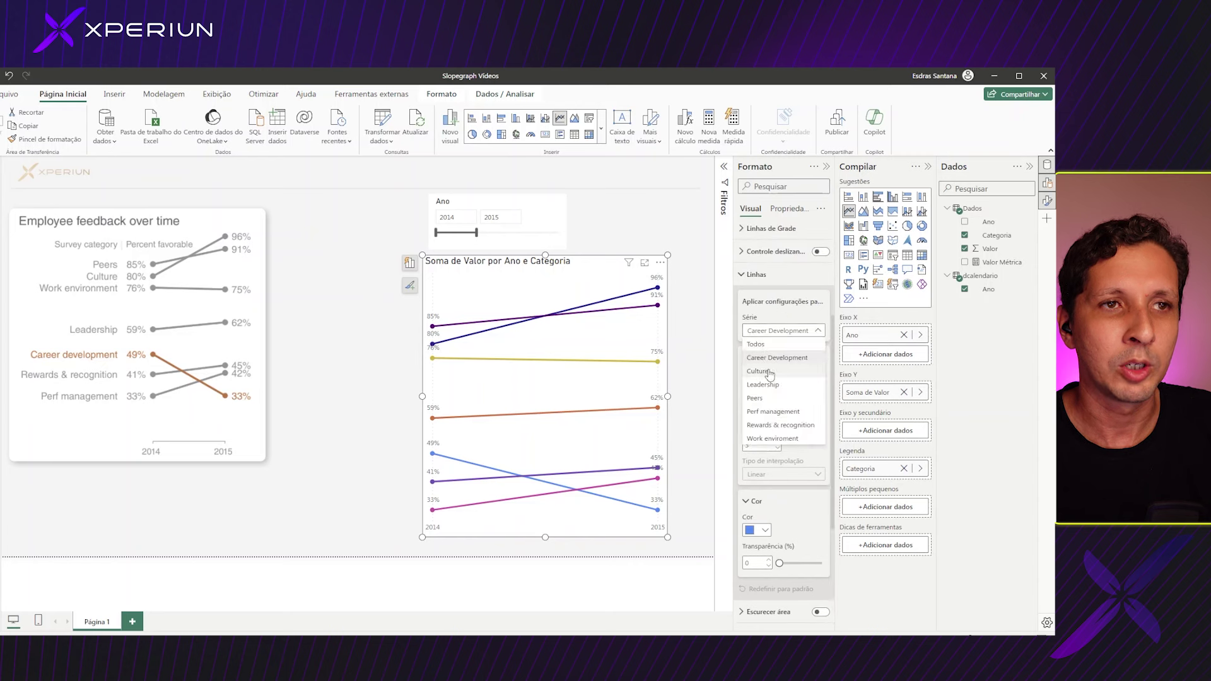
left_click(758, 358)
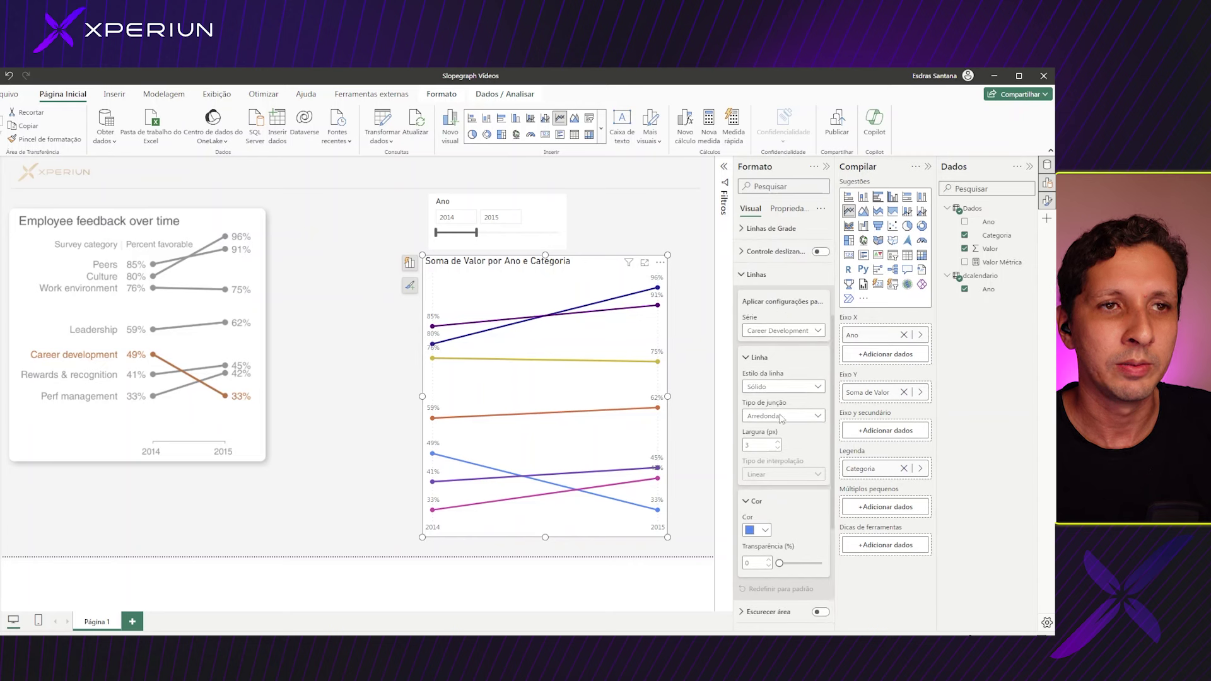
left_click(764, 533)
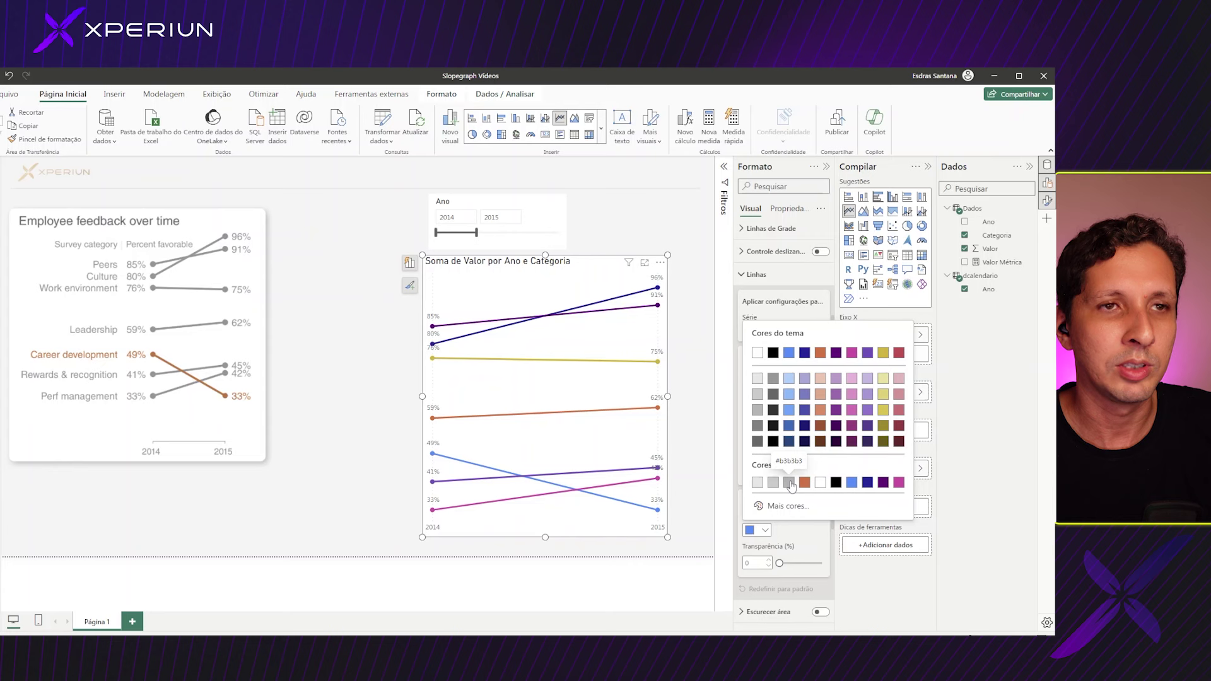
left_click(789, 484)
left_click(750, 334)
left_click(751, 371)
left_click(763, 530)
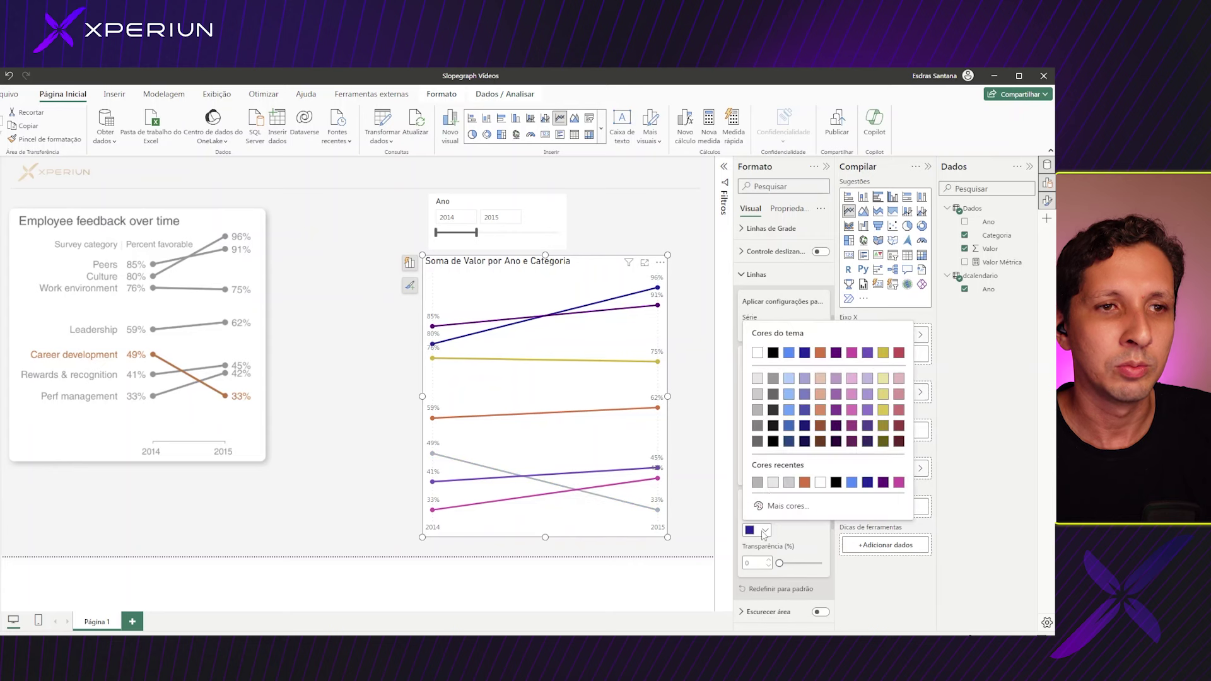
left_click(762, 482)
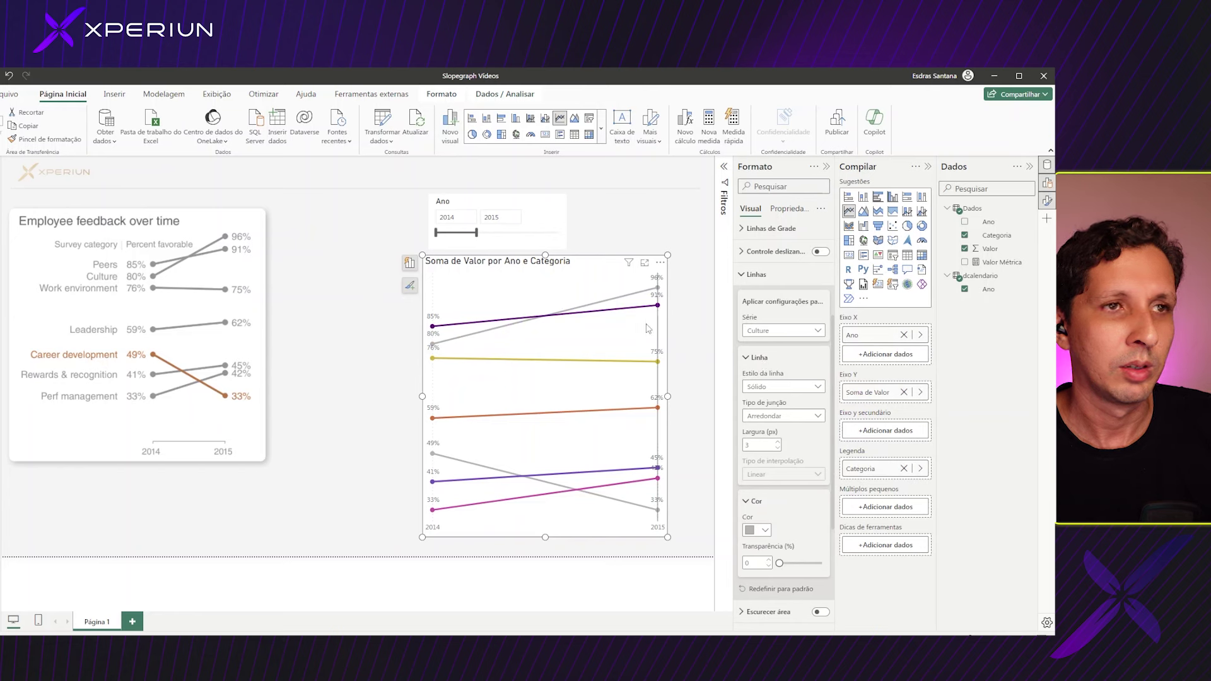
- Grey out the Leadership, Peers and Perf management lines
left_click(766, 331)
left_click(769, 384)
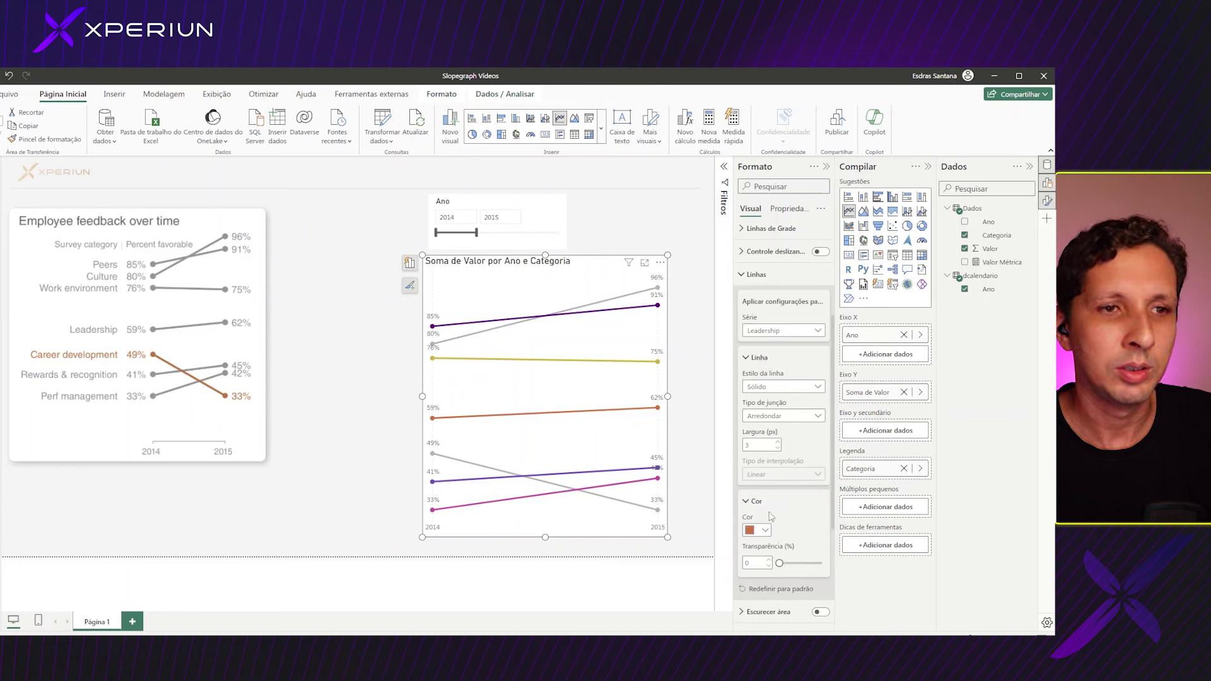
left_click(764, 529)
left_click(782, 330)
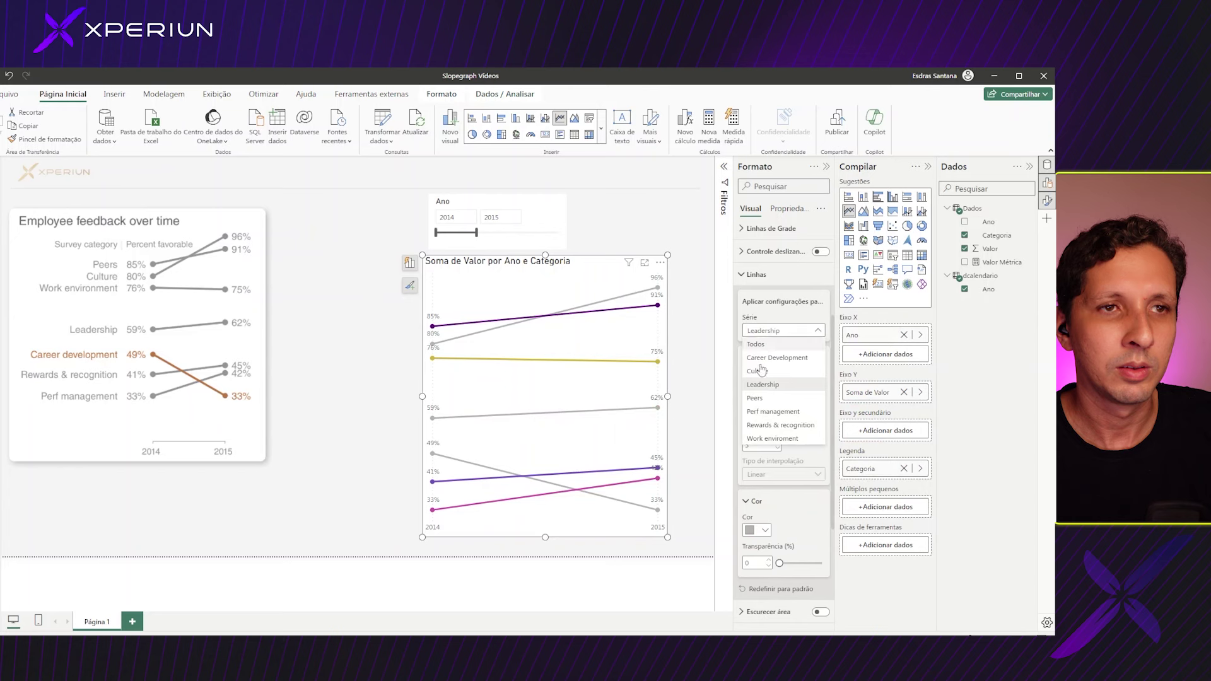
left_click(782, 407)
left_click(757, 530)
left_click(757, 483)
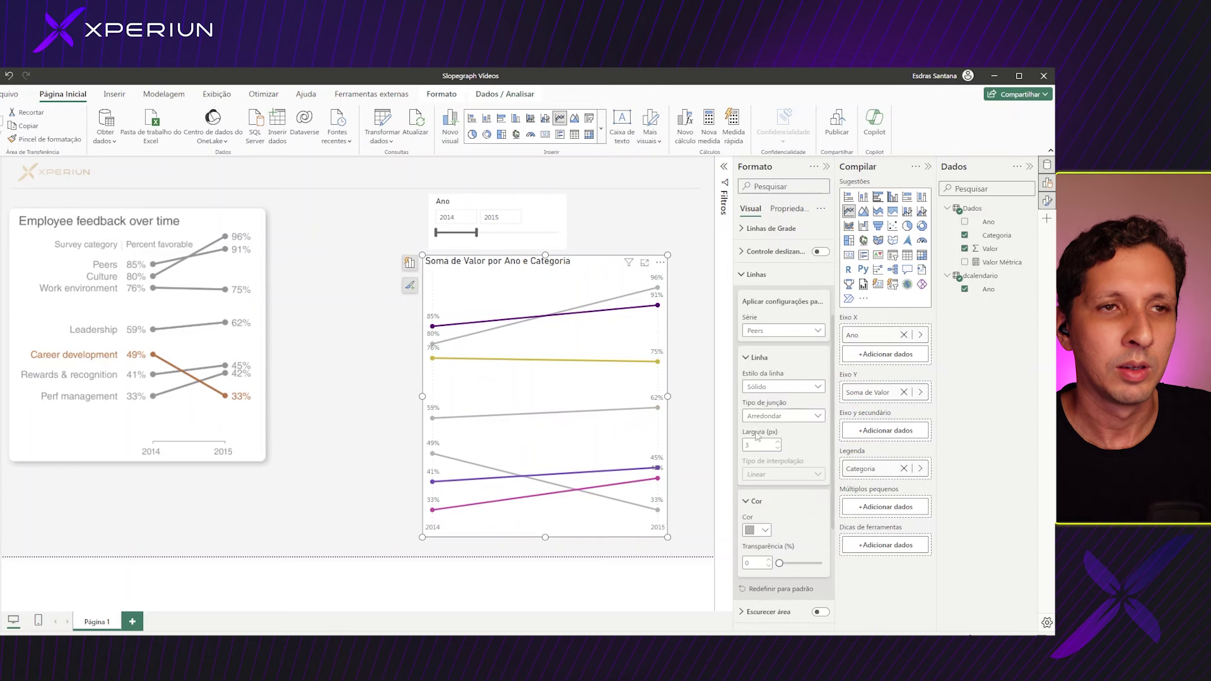
left_click(763, 330)
left_click(764, 411)
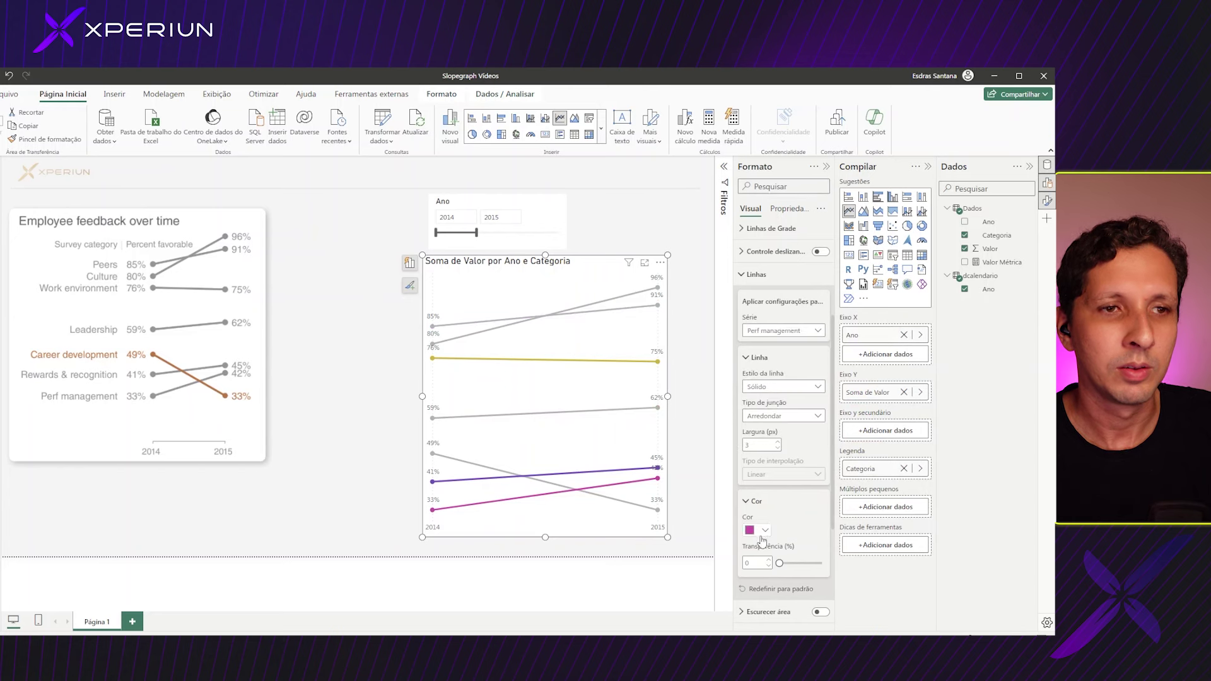
left_click(757, 530)
left_click(756, 485)
- Grey out the Rewards & recognition and Work environment lines
left_click(763, 330)
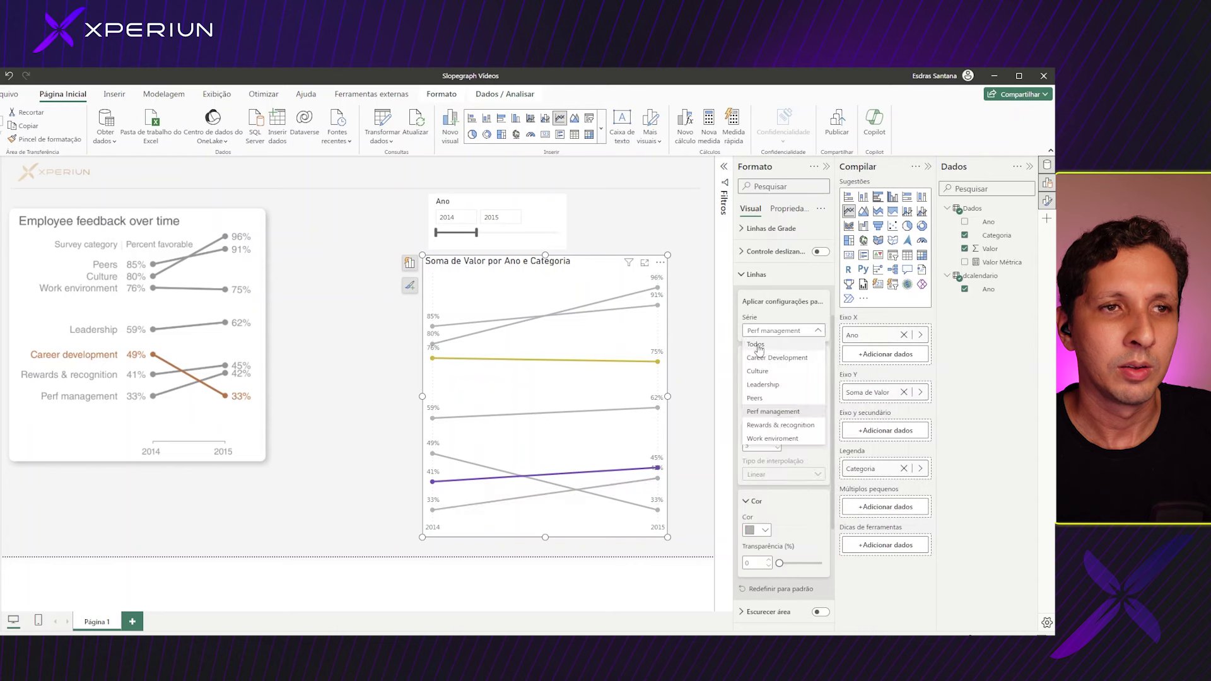
left_click(779, 425)
left_click(757, 530)
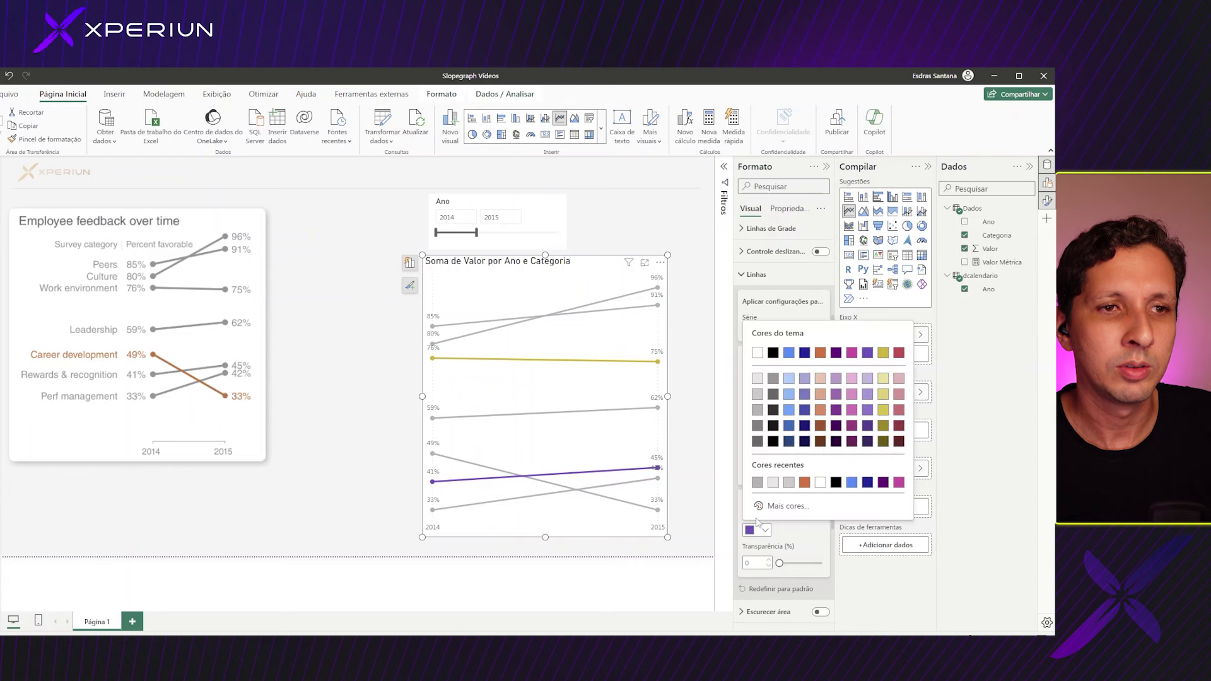
left_click(757, 483)
left_click(782, 331)
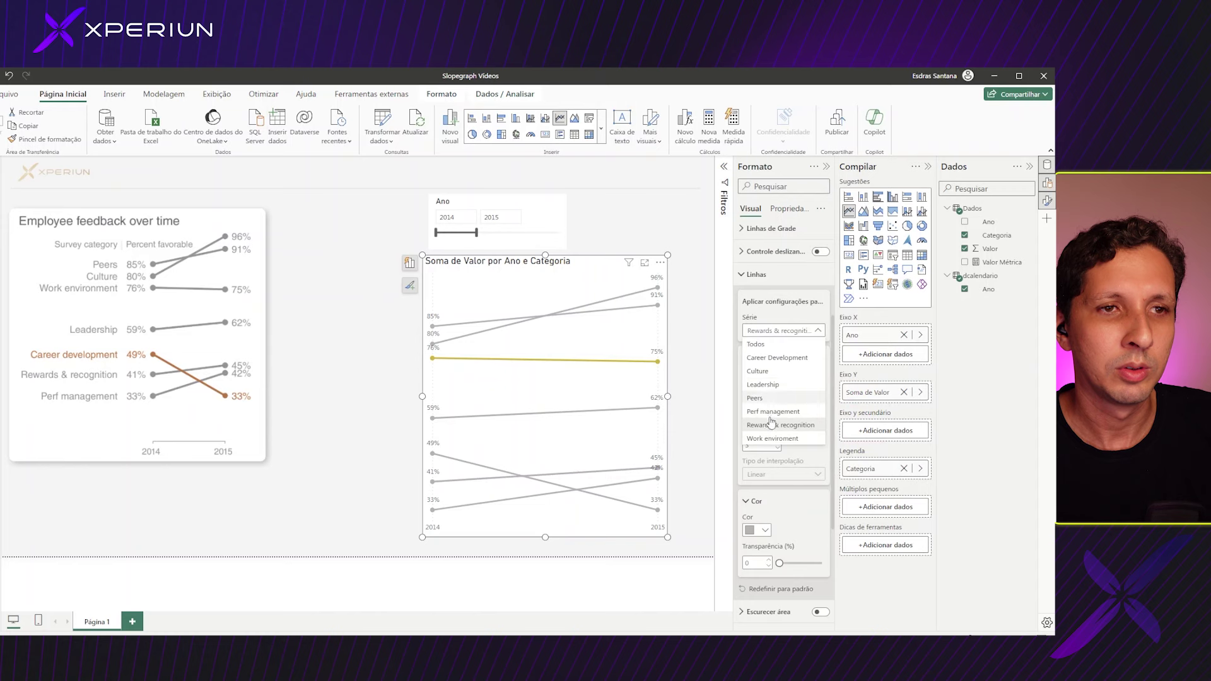
left_click(774, 437)
left_click(756, 529)
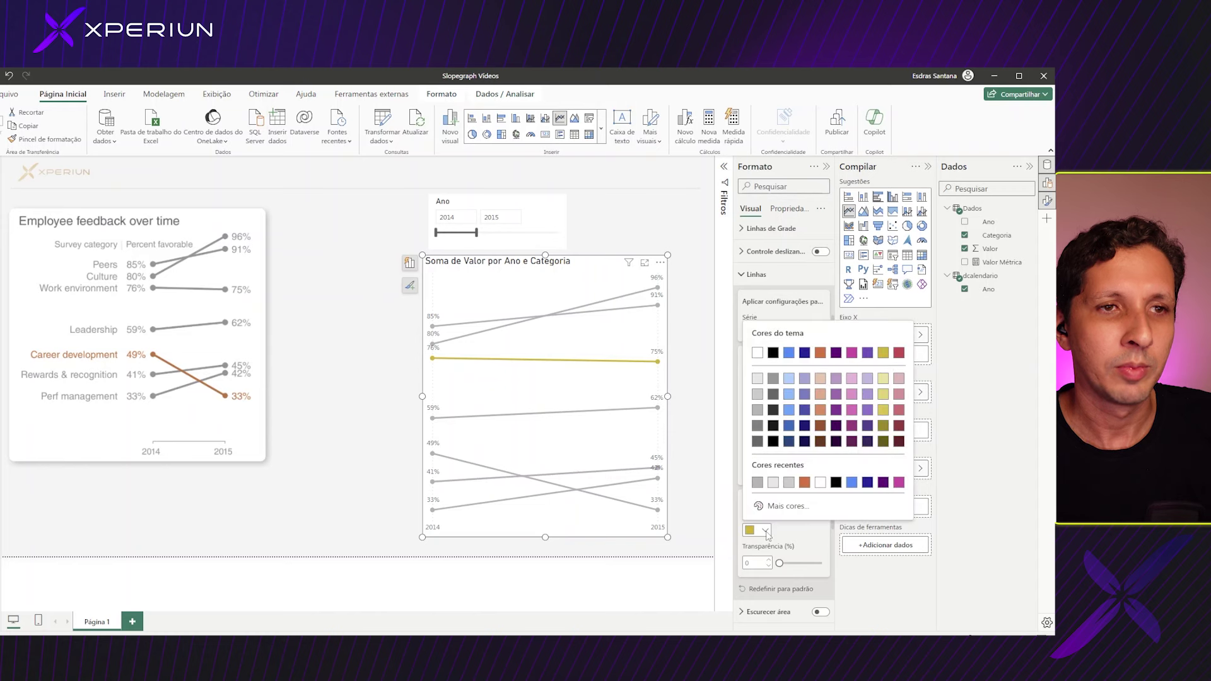
left_click(758, 483)
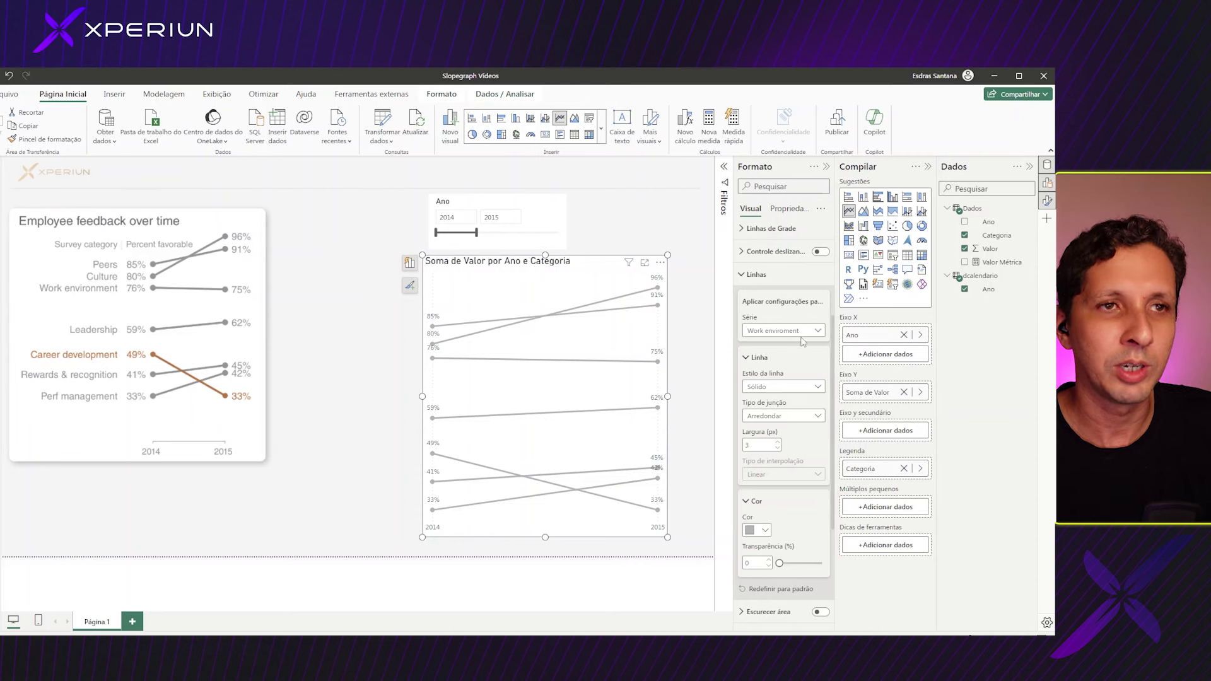
- Recolour the Career Development line orange and collapse Linhas
left_click(782, 330)
left_click(776, 357)
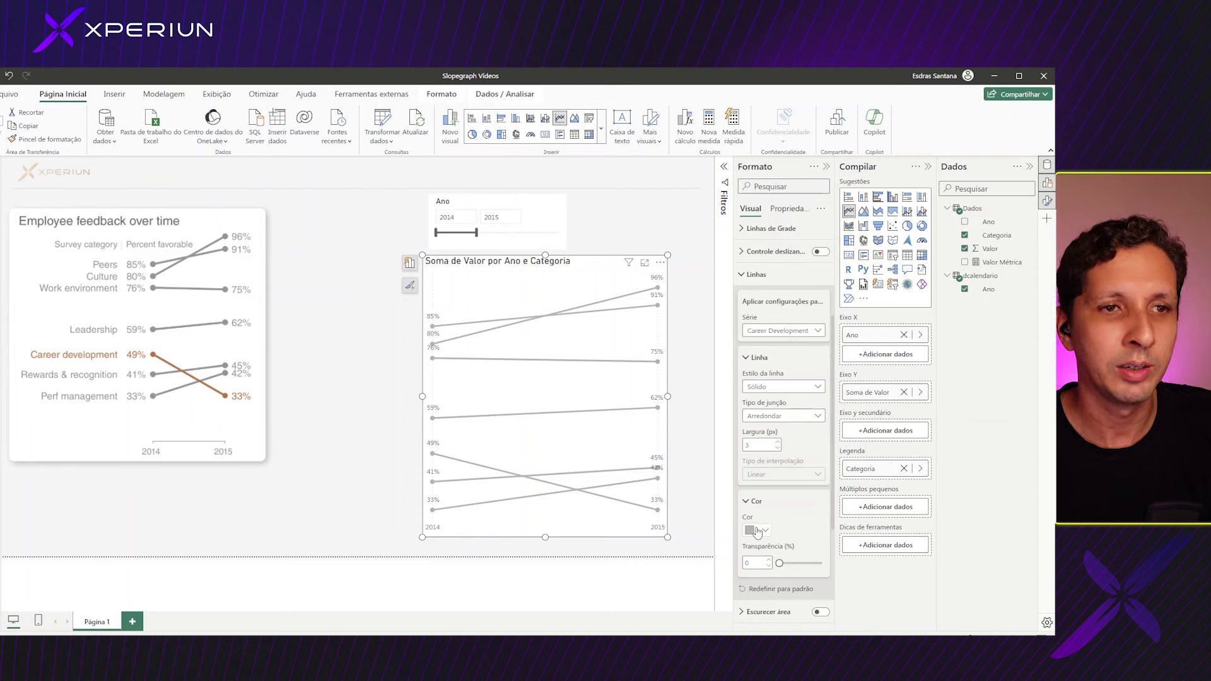
left_click(757, 529)
left_click(805, 483)
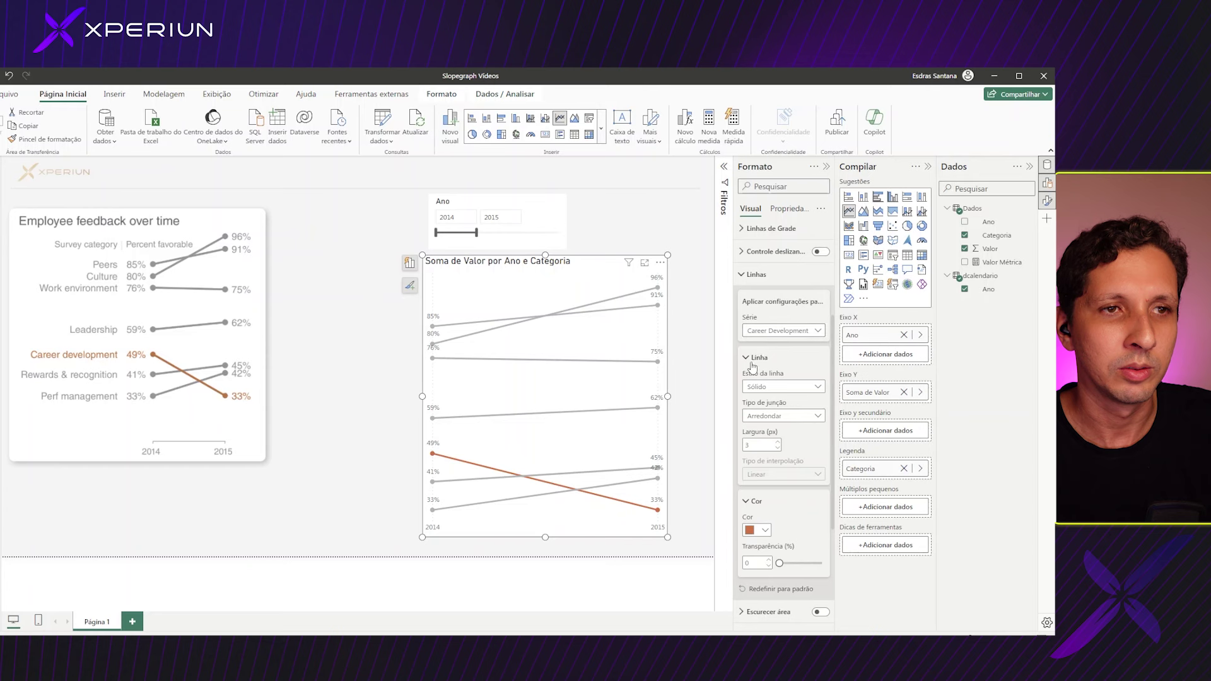
left_click(757, 274)
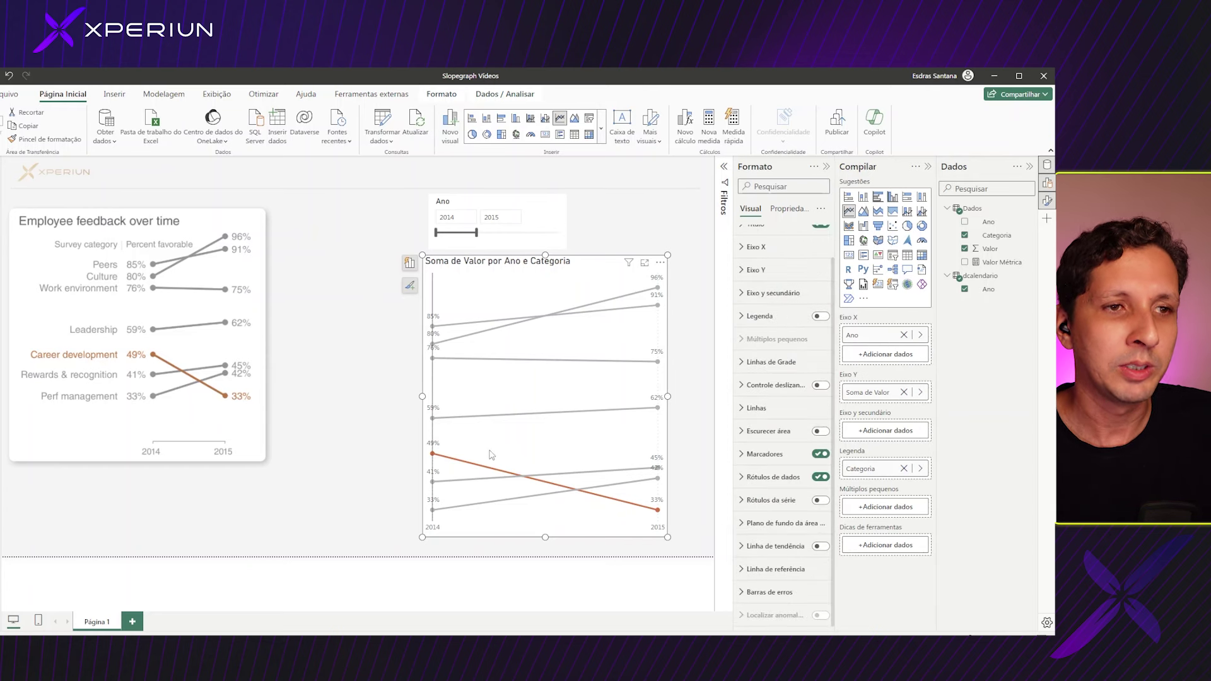
- Under Rótulos de dados, set Career Development's Valor text to orange and bold
left_click(752, 478)
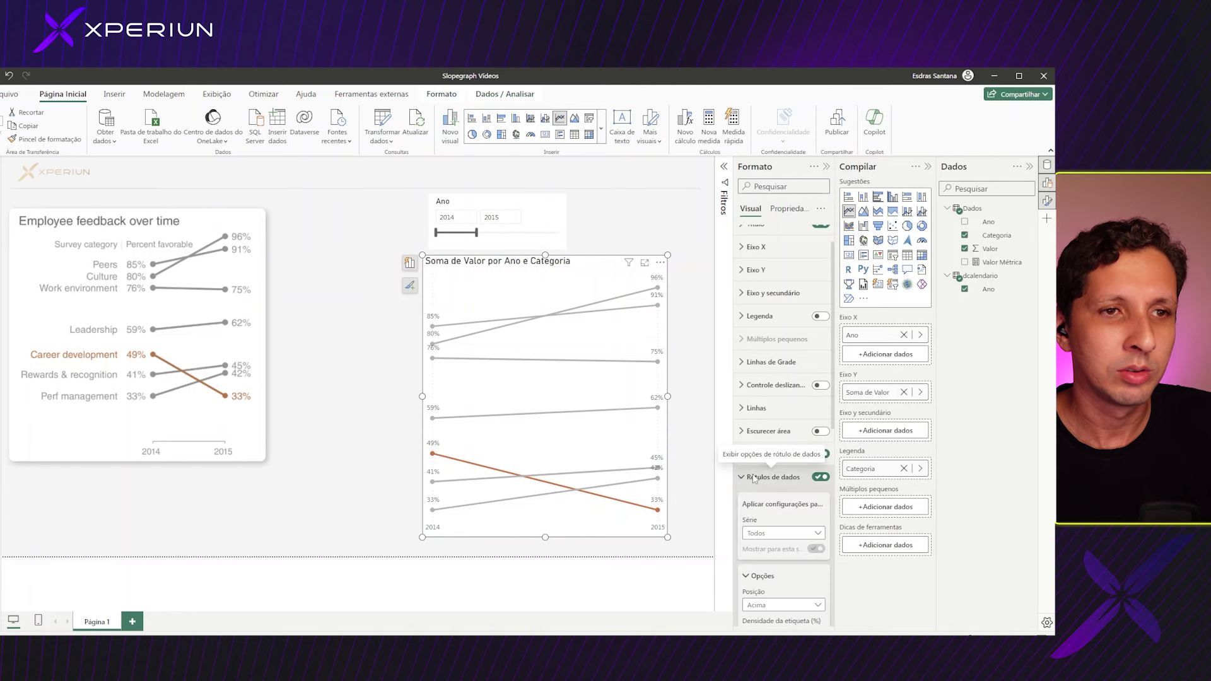
scroll(763, 454, "down", 3)
left_click(772, 353)
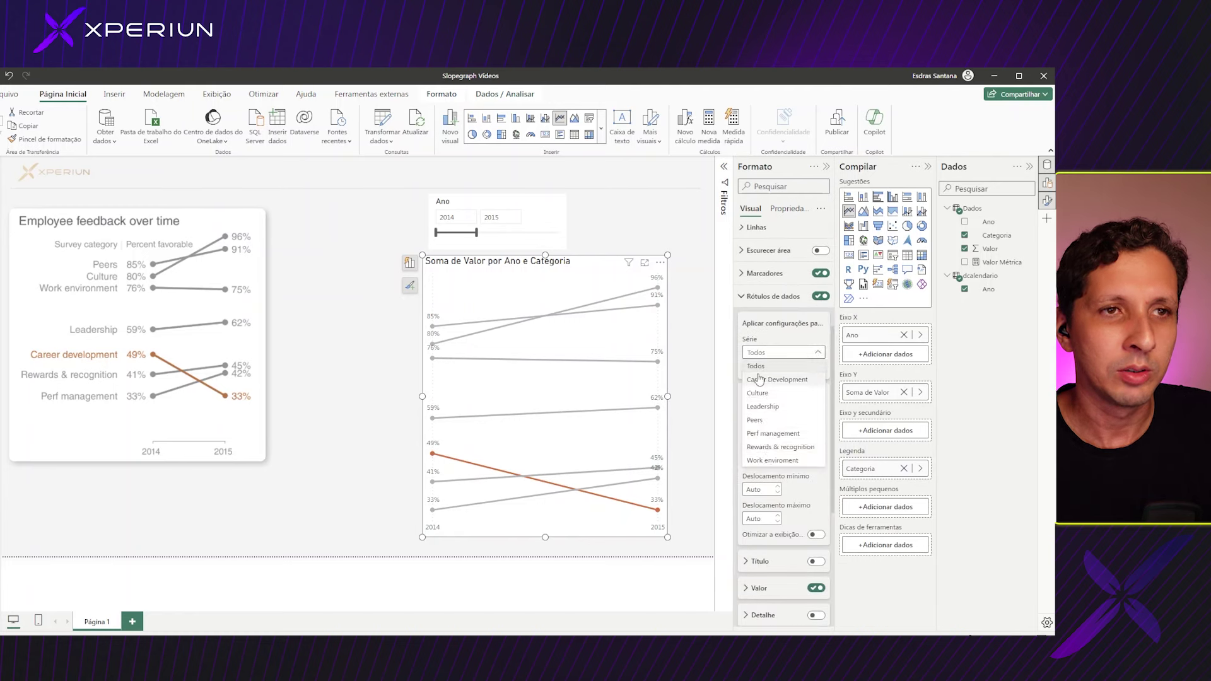
left_click(759, 386)
scroll(764, 517, "down", 2)
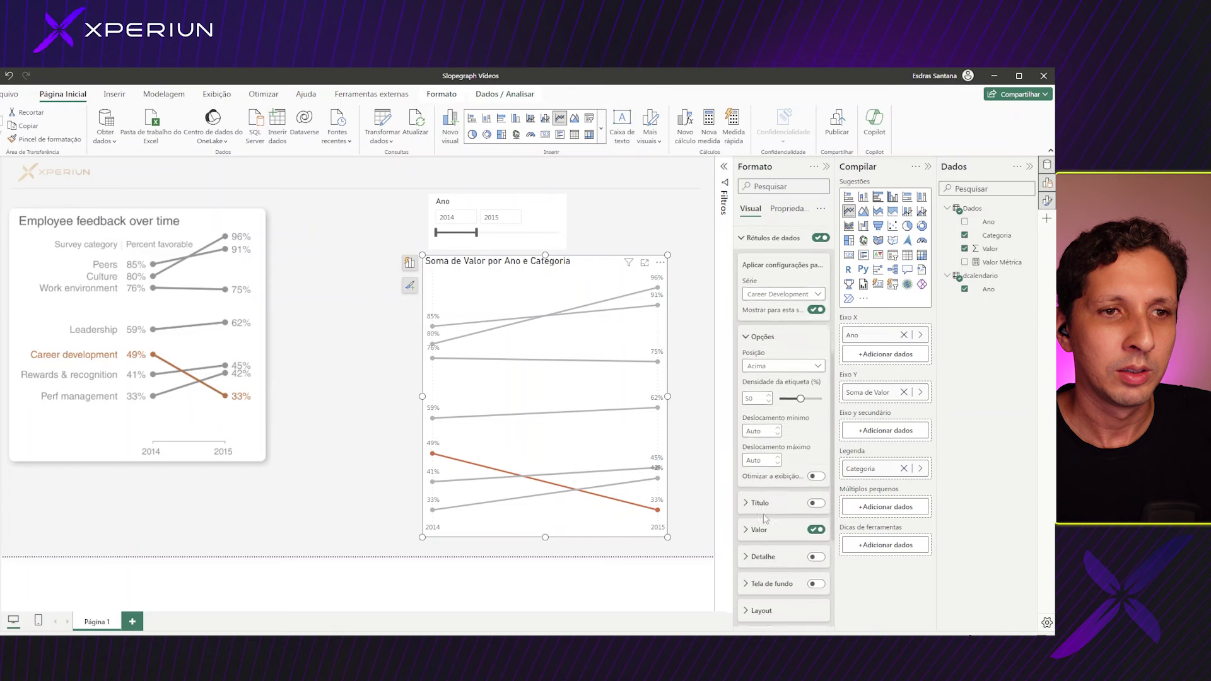
left_click(754, 528)
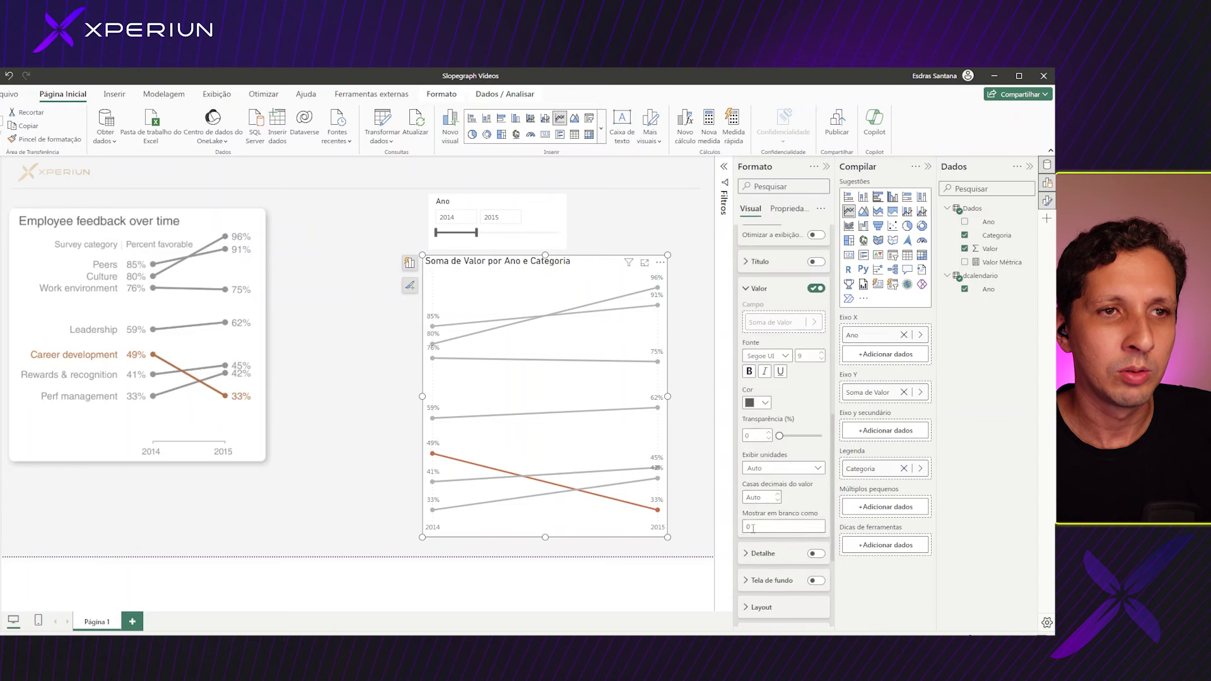
left_click(758, 402)
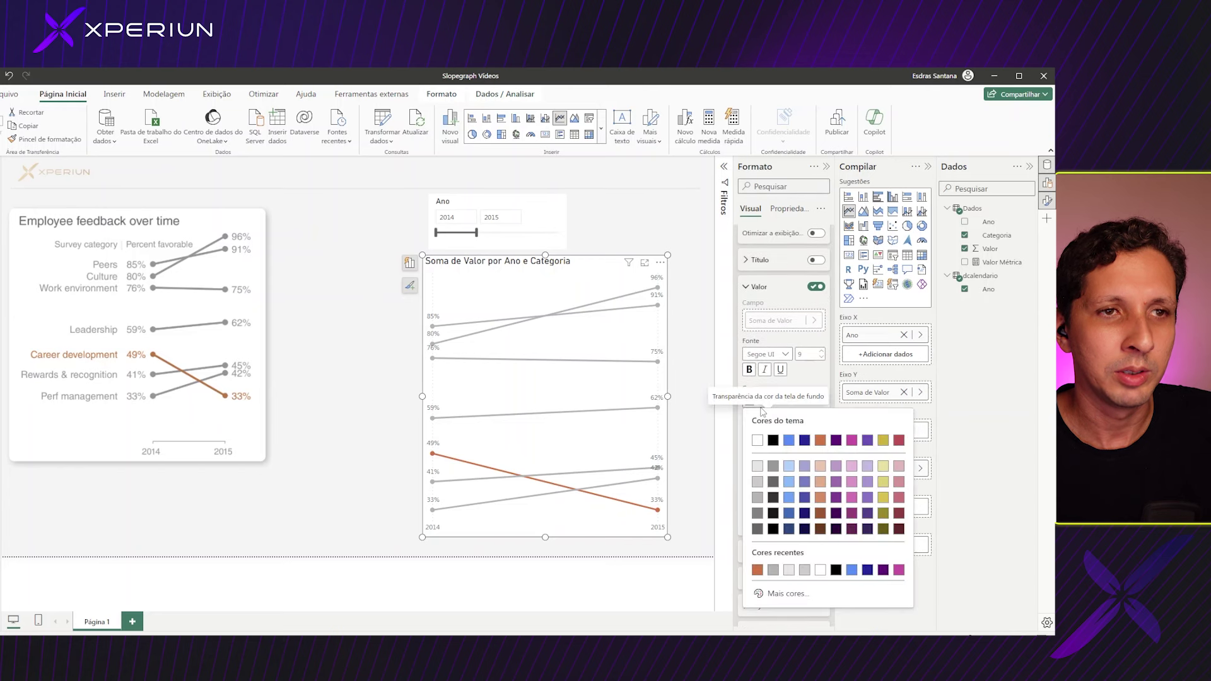
left_click(757, 570)
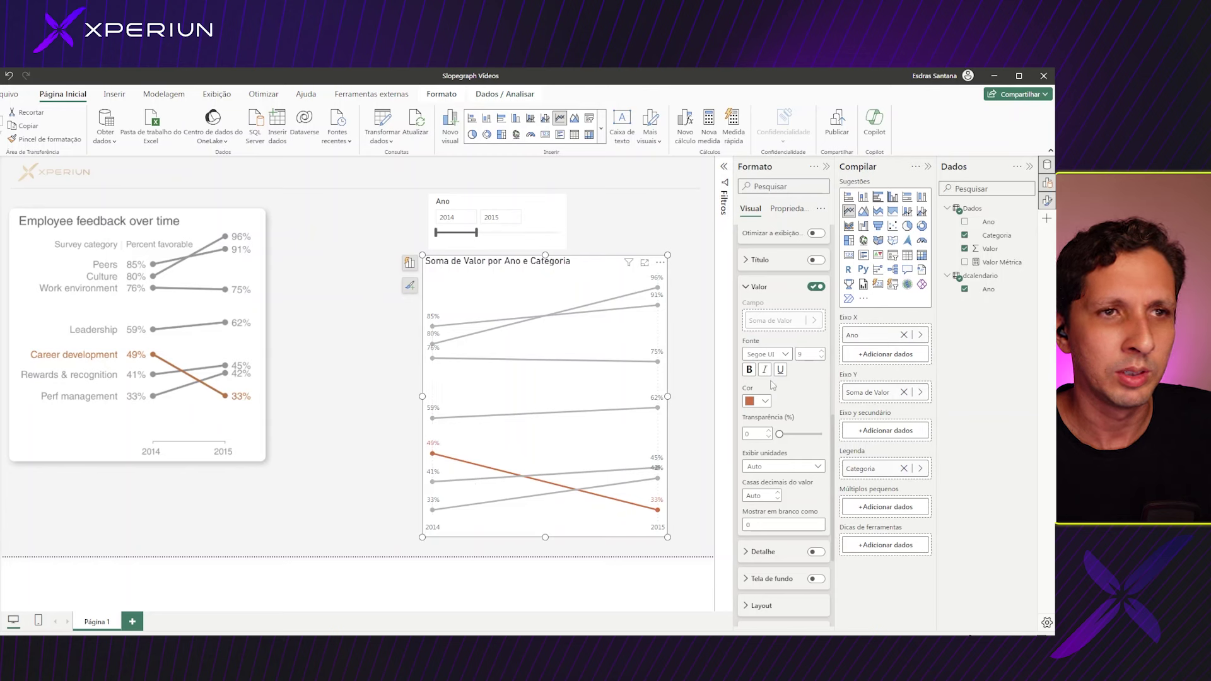
left_click(749, 370)
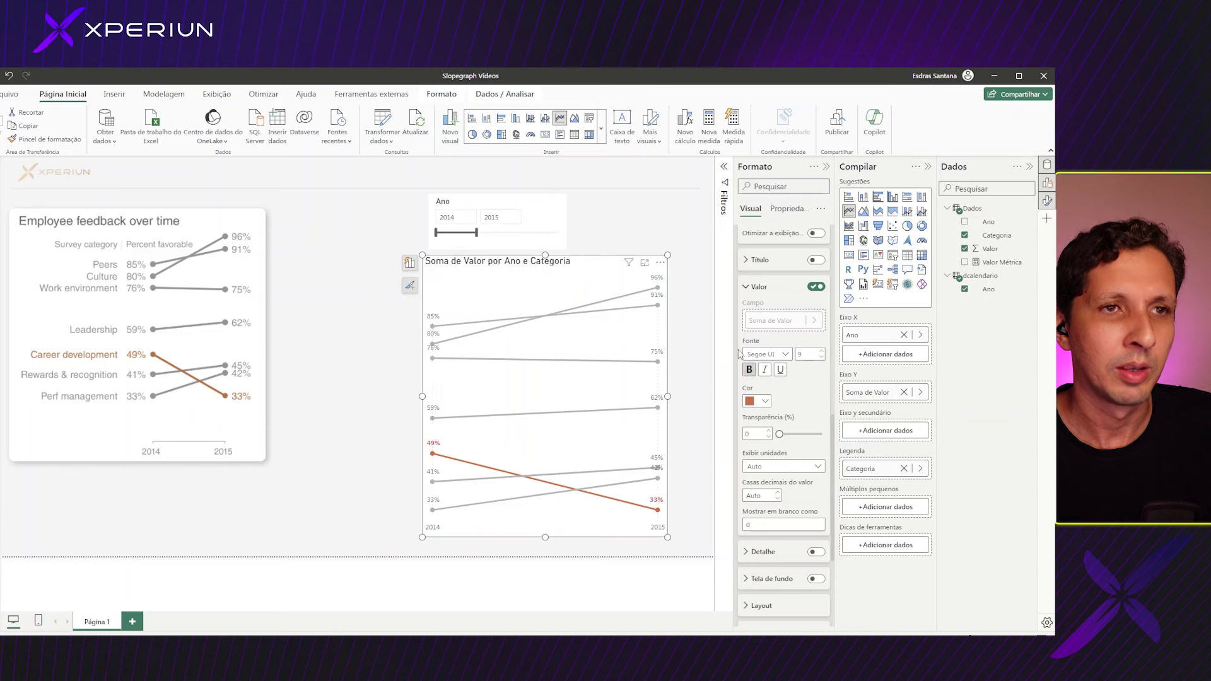
left_click(758, 288)
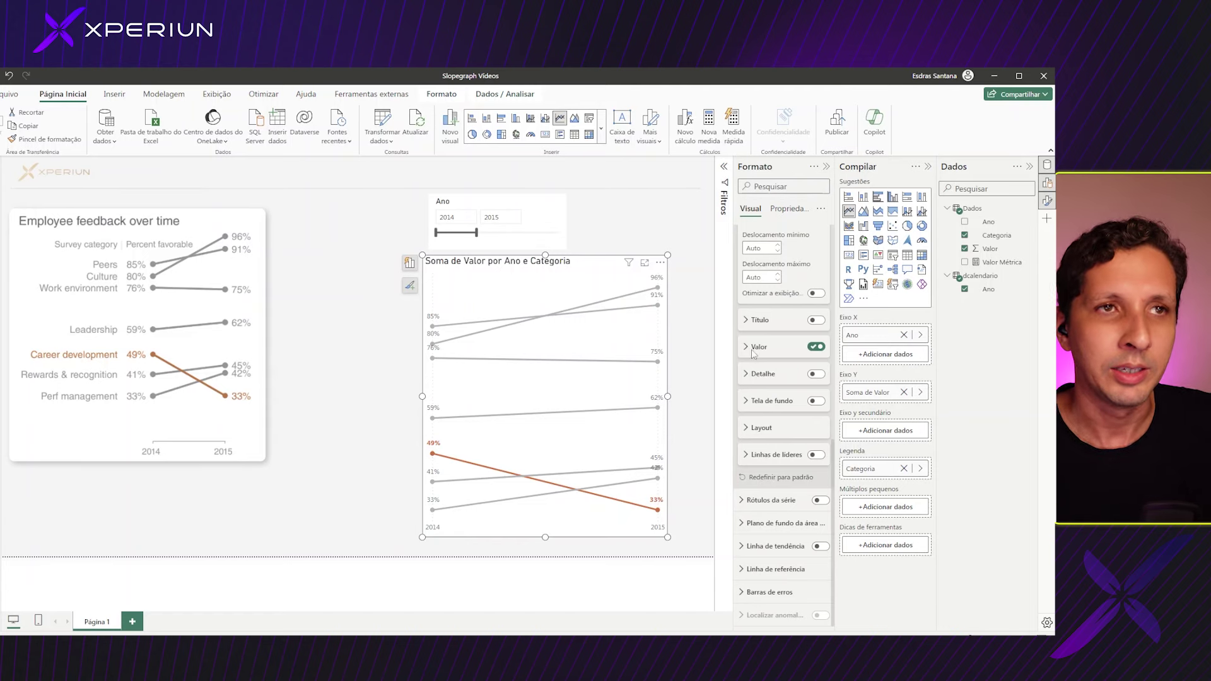
scroll(751, 372, "up", 3)
left_click(750, 236)
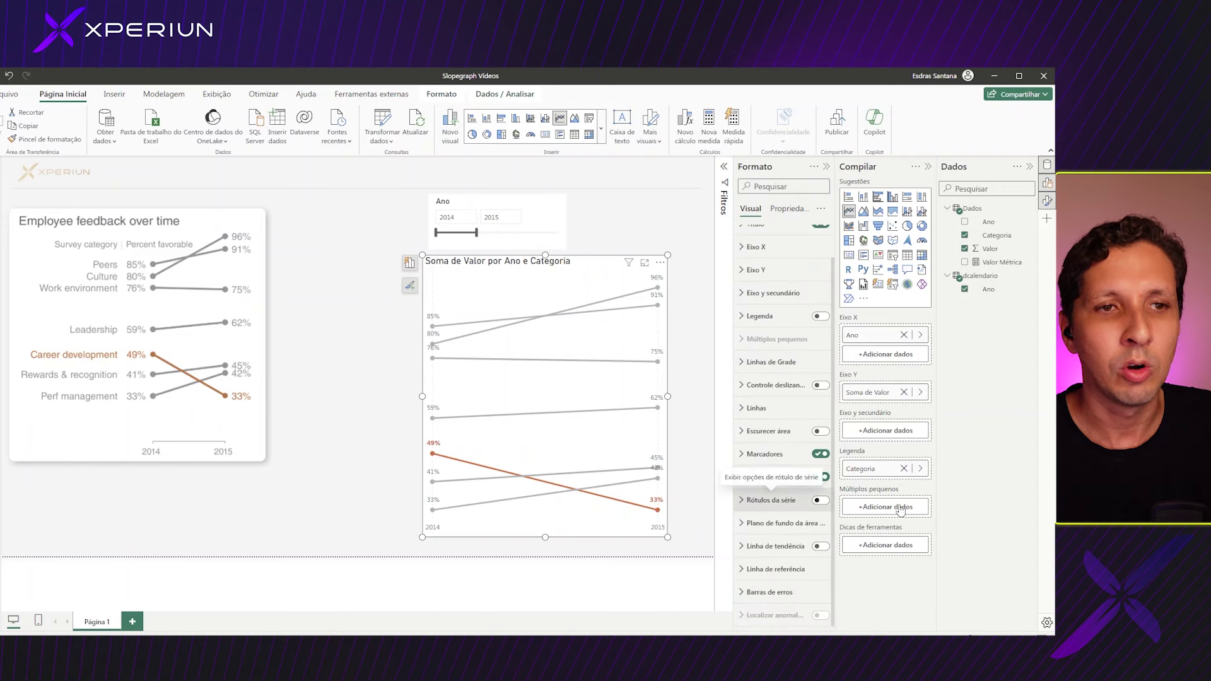
- Turn on Rótulos da série for category names and nudge the slopegraph slightly left
left_click(820, 500)
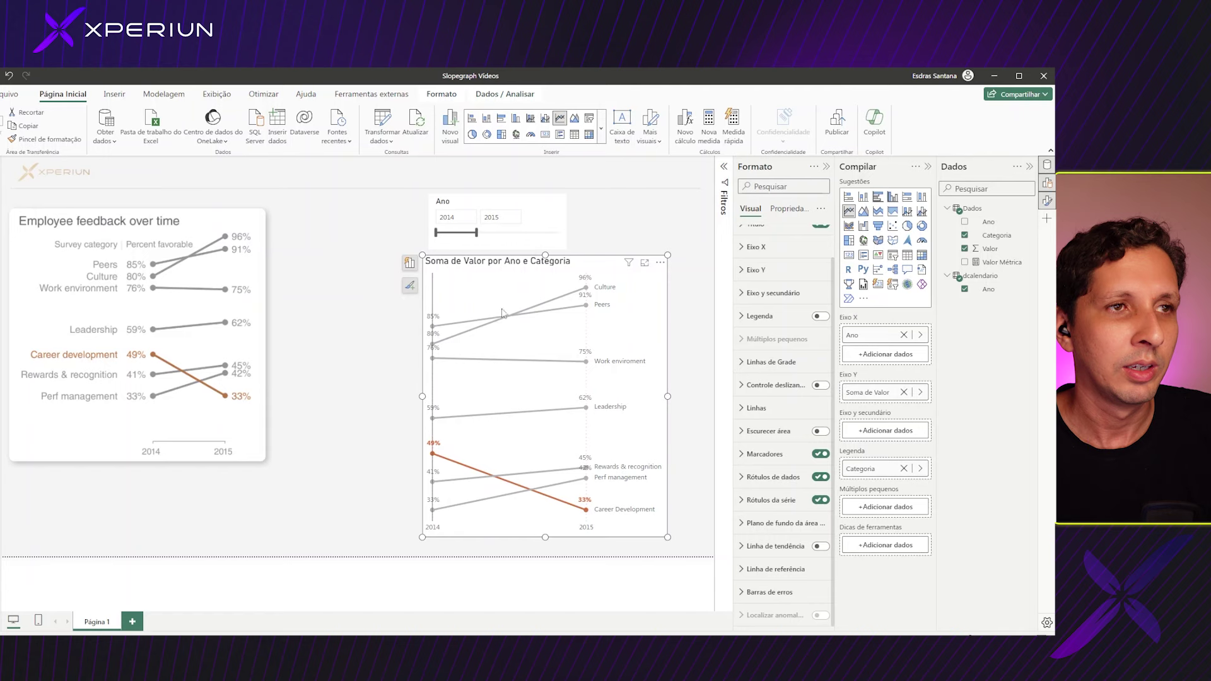
left_click_drag(508, 282, 483, 282)
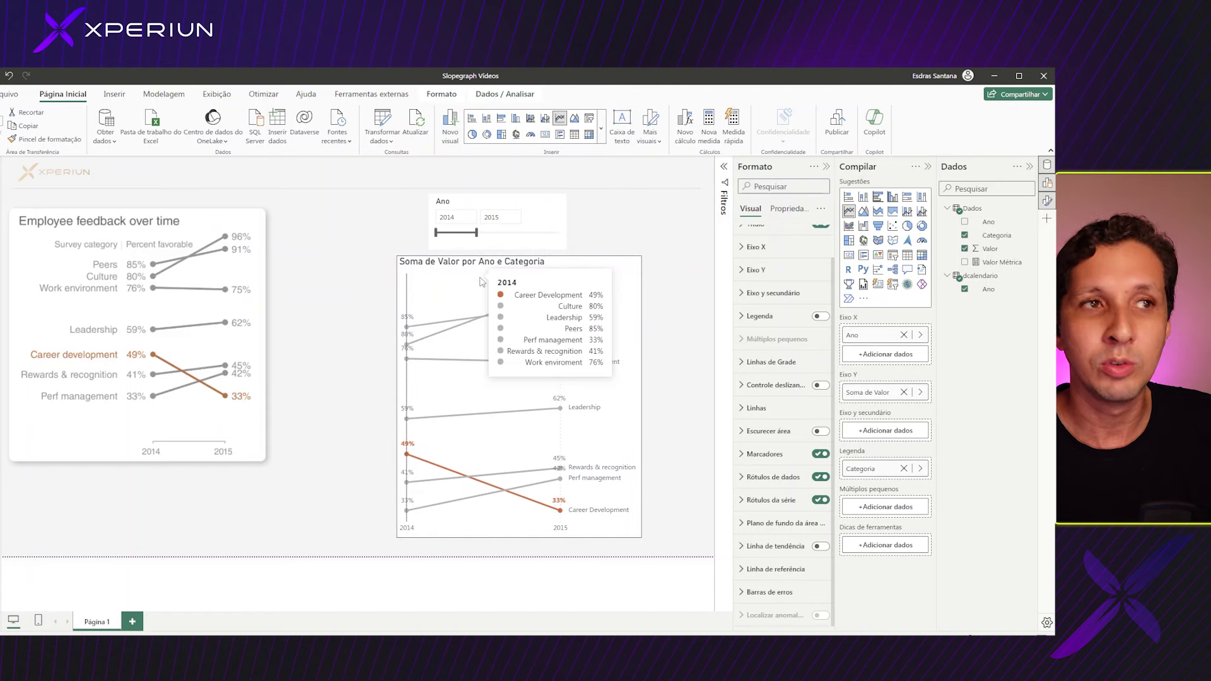
key("Escape")
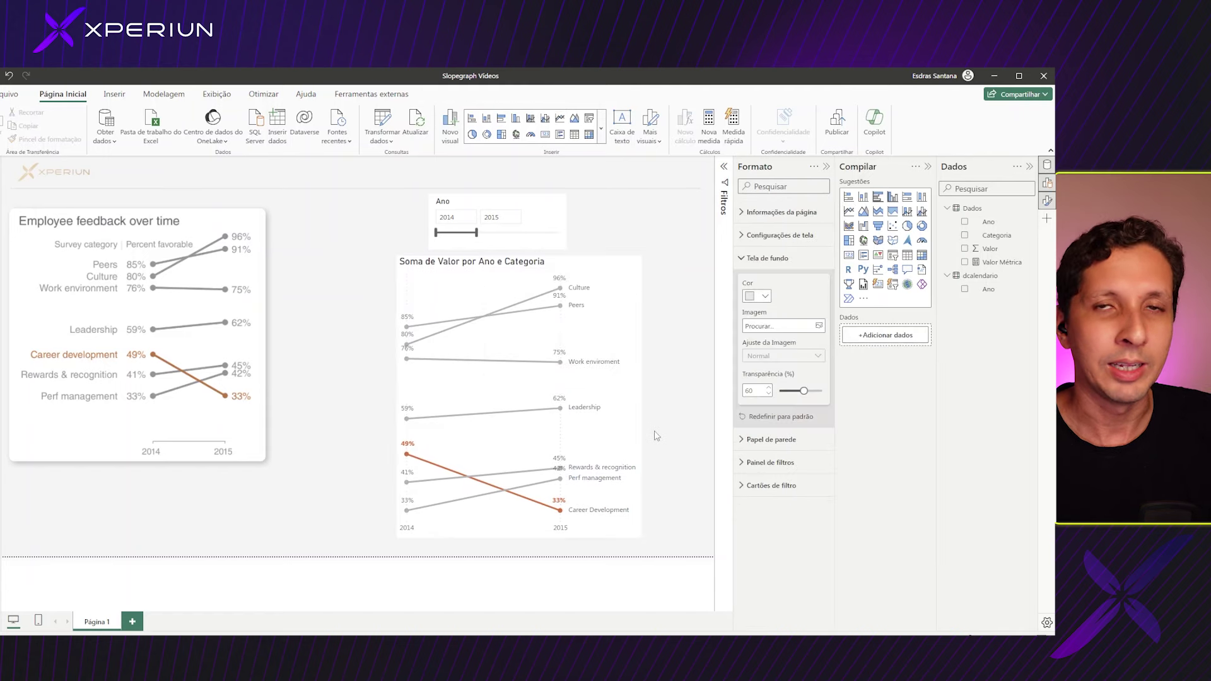
left_click(495, 299)
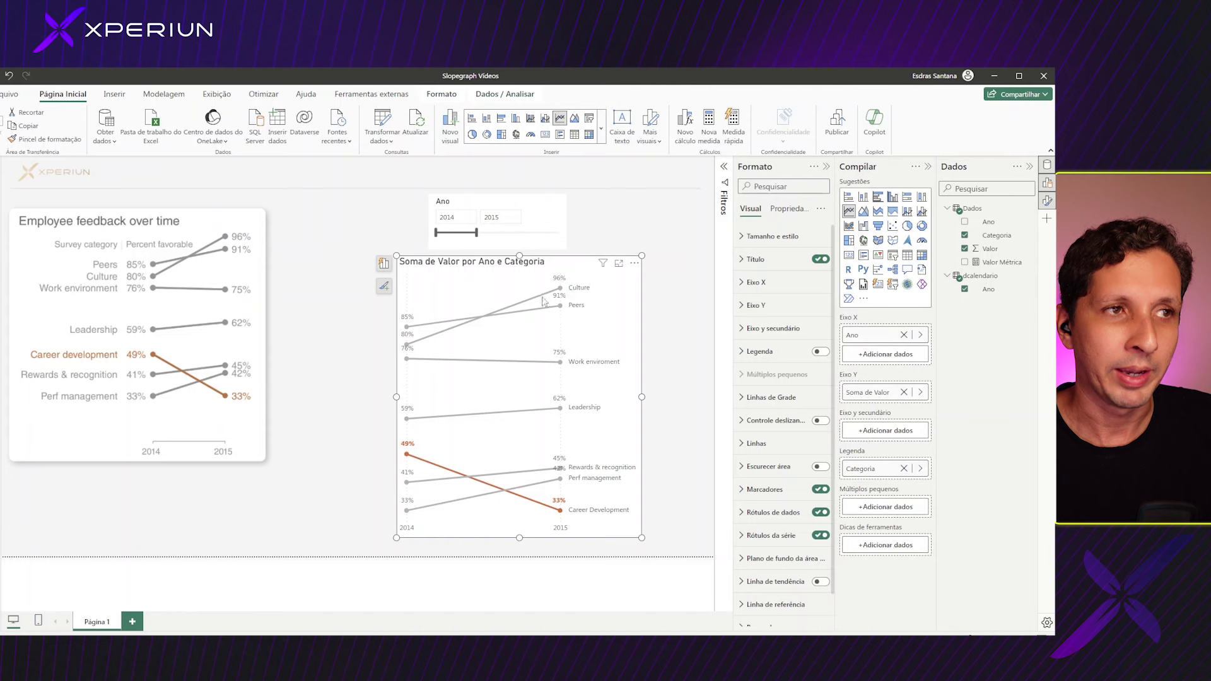
mouse_move(550, 342)
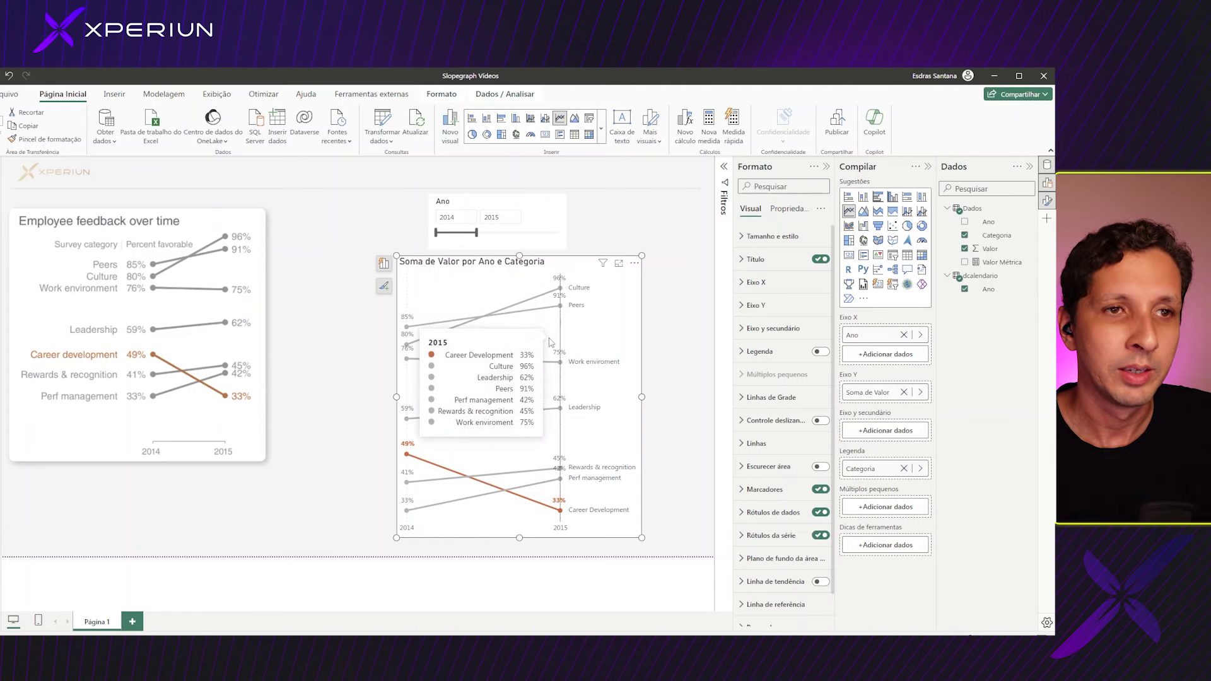
scroll(760, 488, "down", 1)
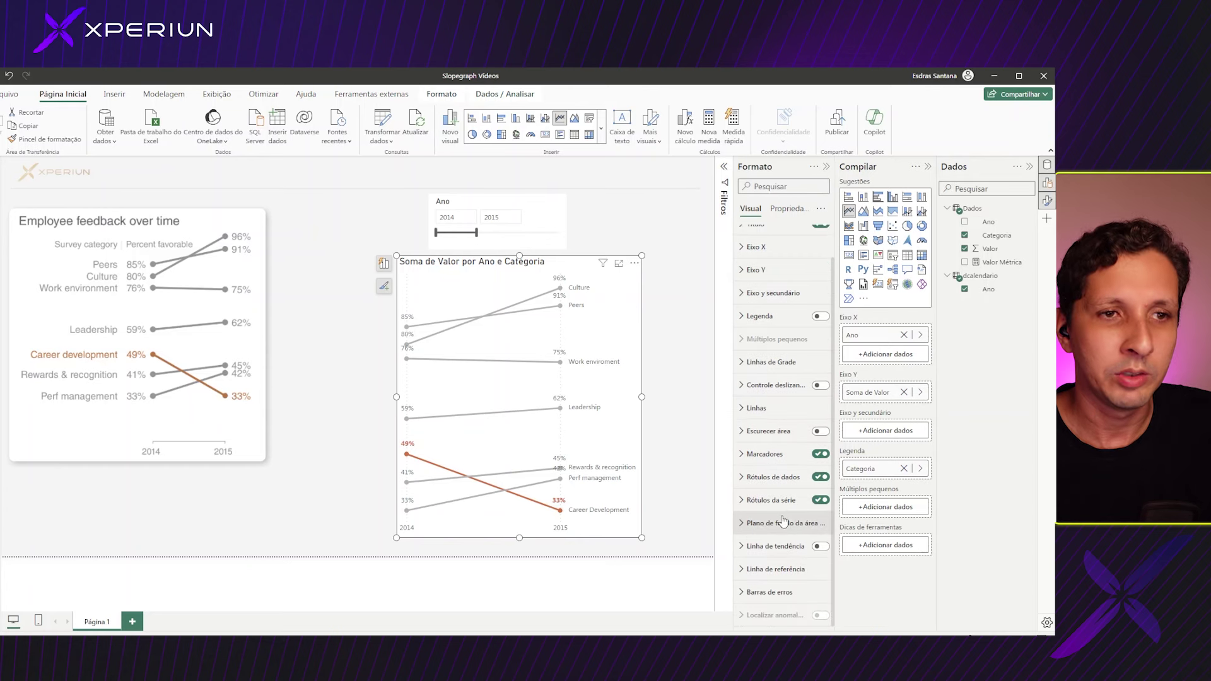
- Set Posição da série to Esquerda so names sit at each line's 2014 end
left_click(772, 499)
scroll(773, 454, "down", 3)
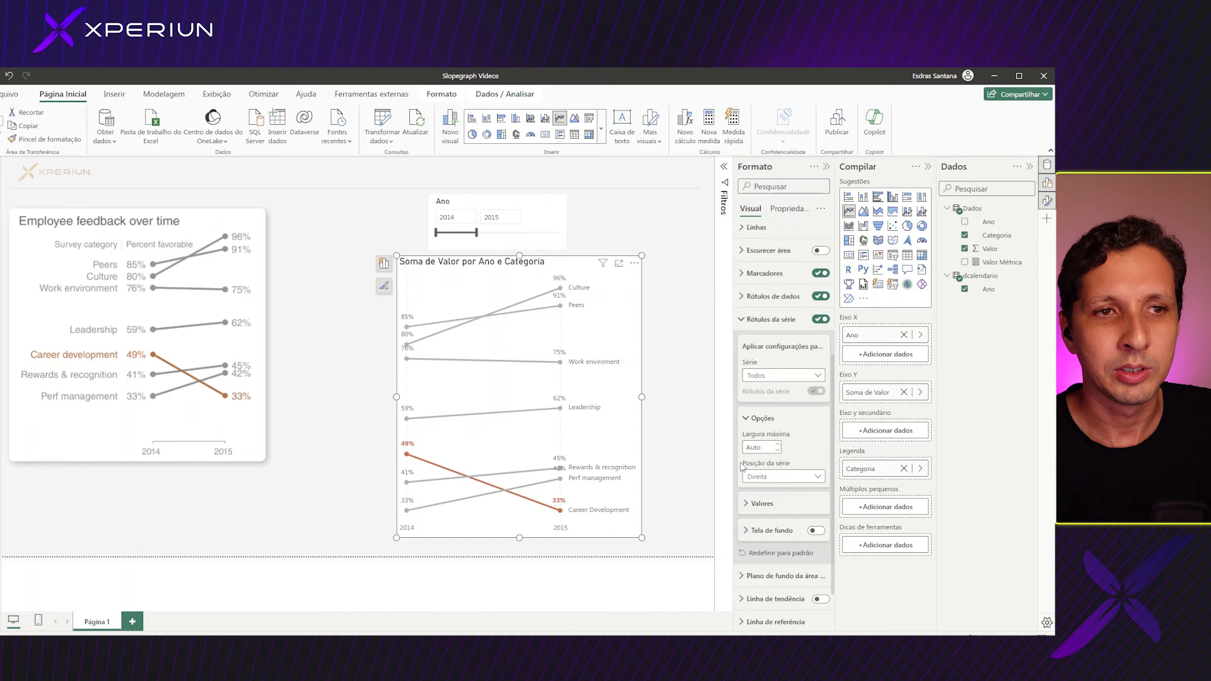
left_click(752, 479)
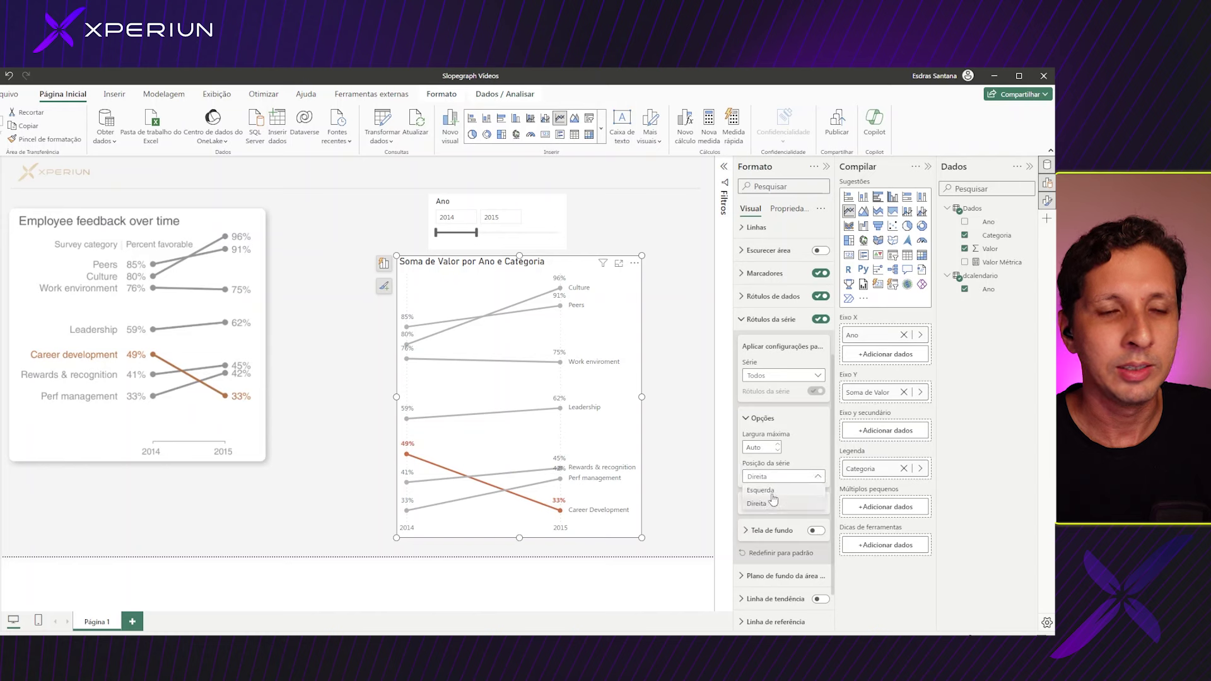
left_click(773, 493)
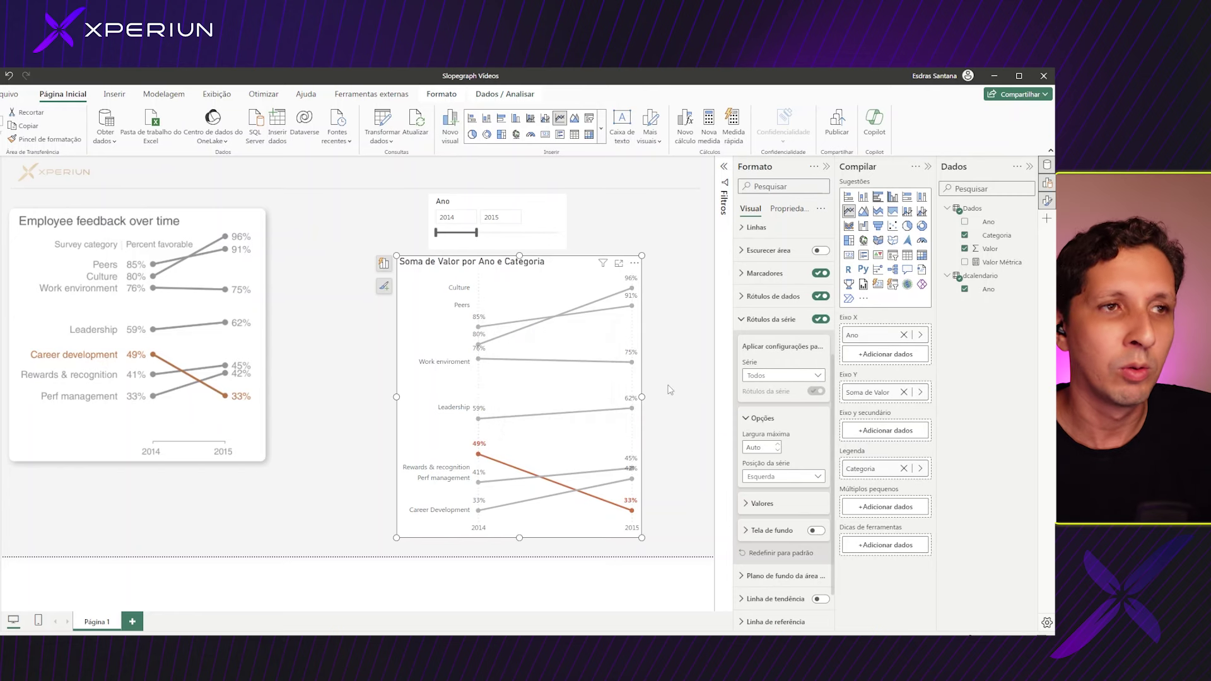
left_click(689, 489)
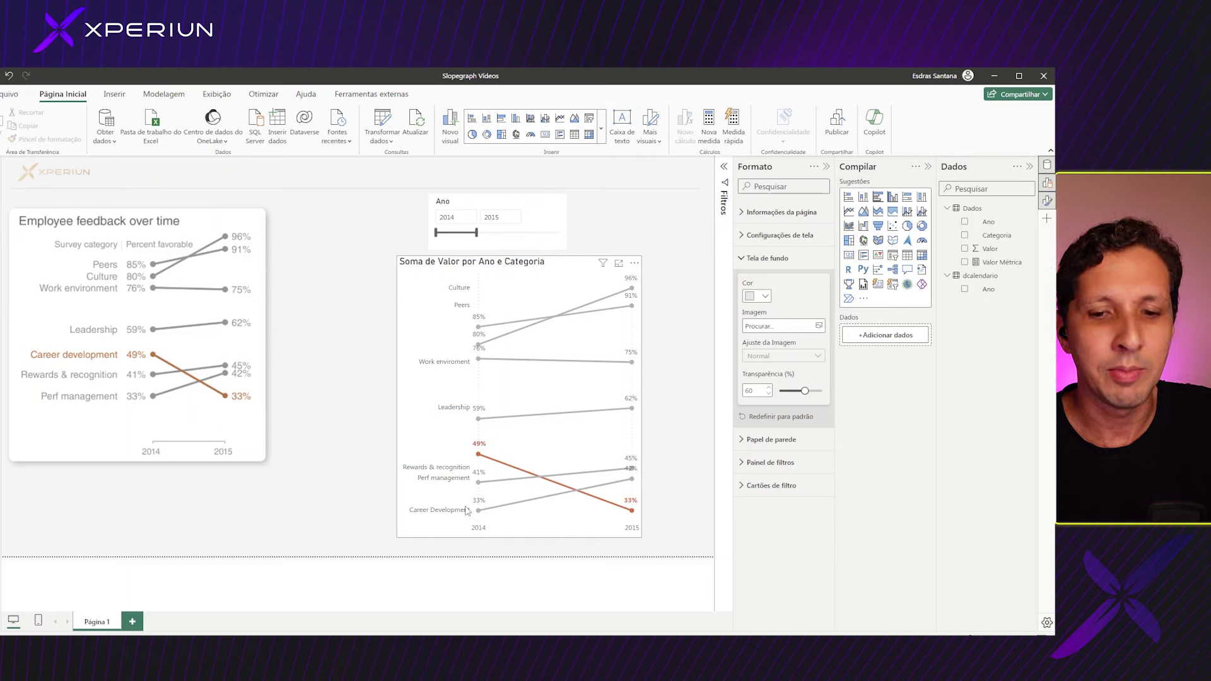
left_click_drag(397, 500, 486, 521)
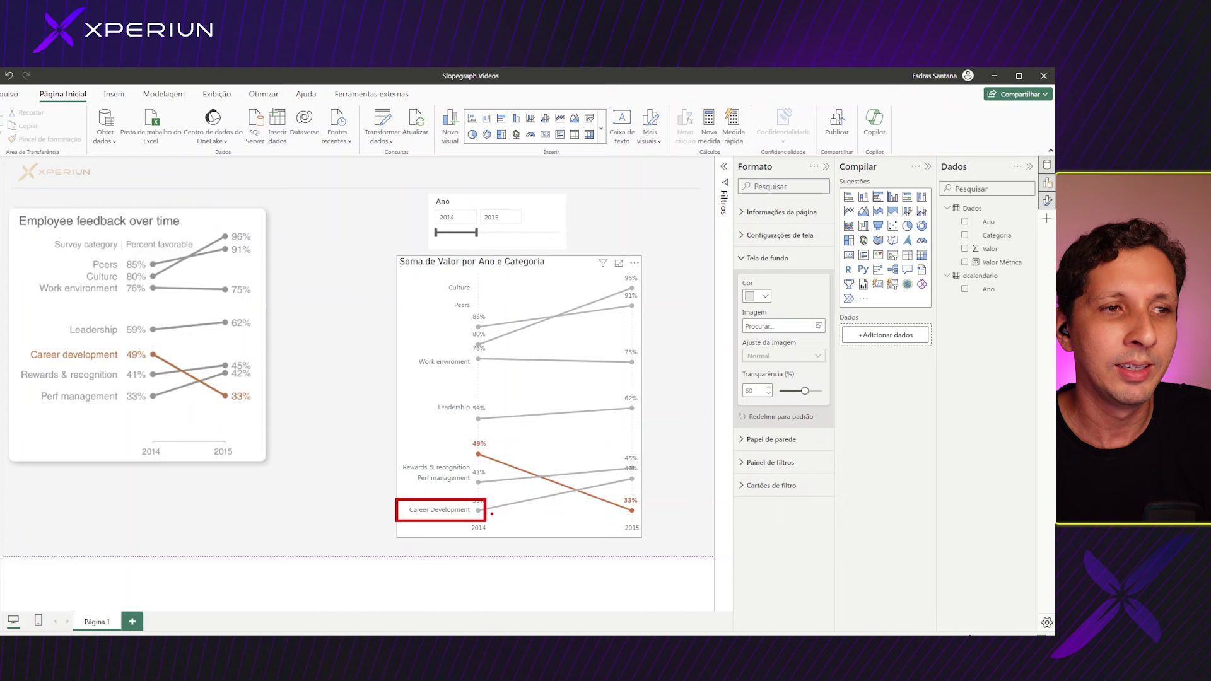
left_click_drag(508, 513, 644, 514)
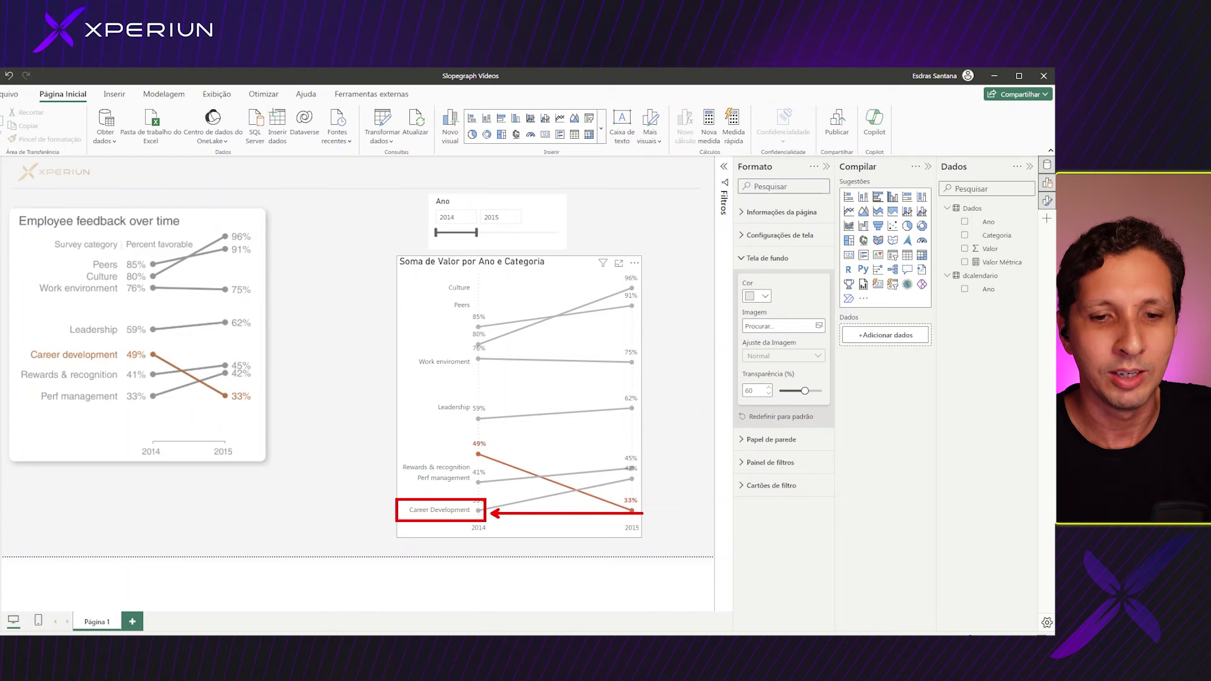
key("Escape")
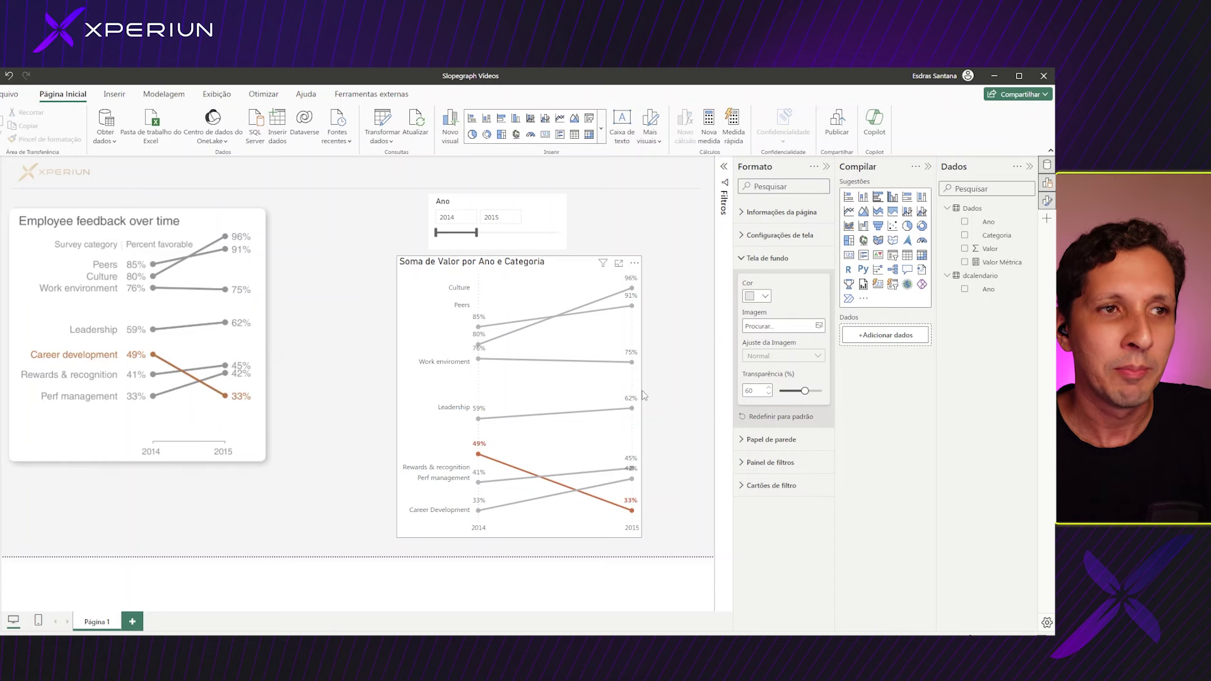
- Change the Eixo X Tipo from Contínuo to Categórica on the slopegraph
left_click(544, 278)
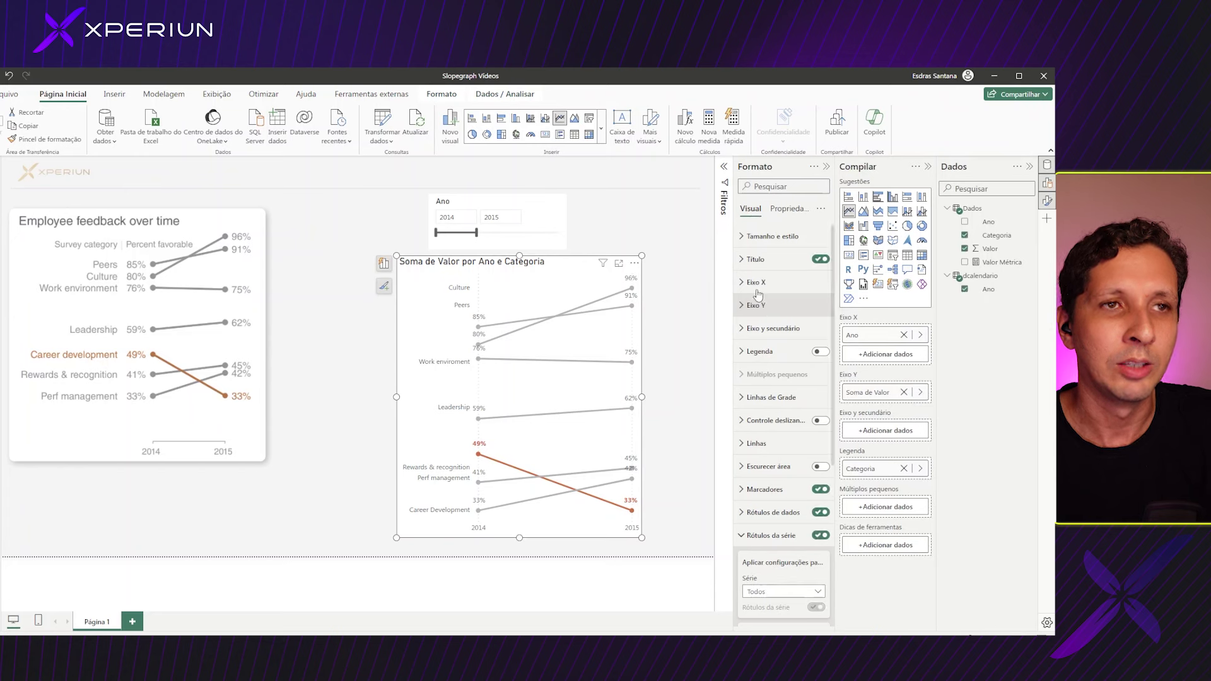
left_click(755, 282)
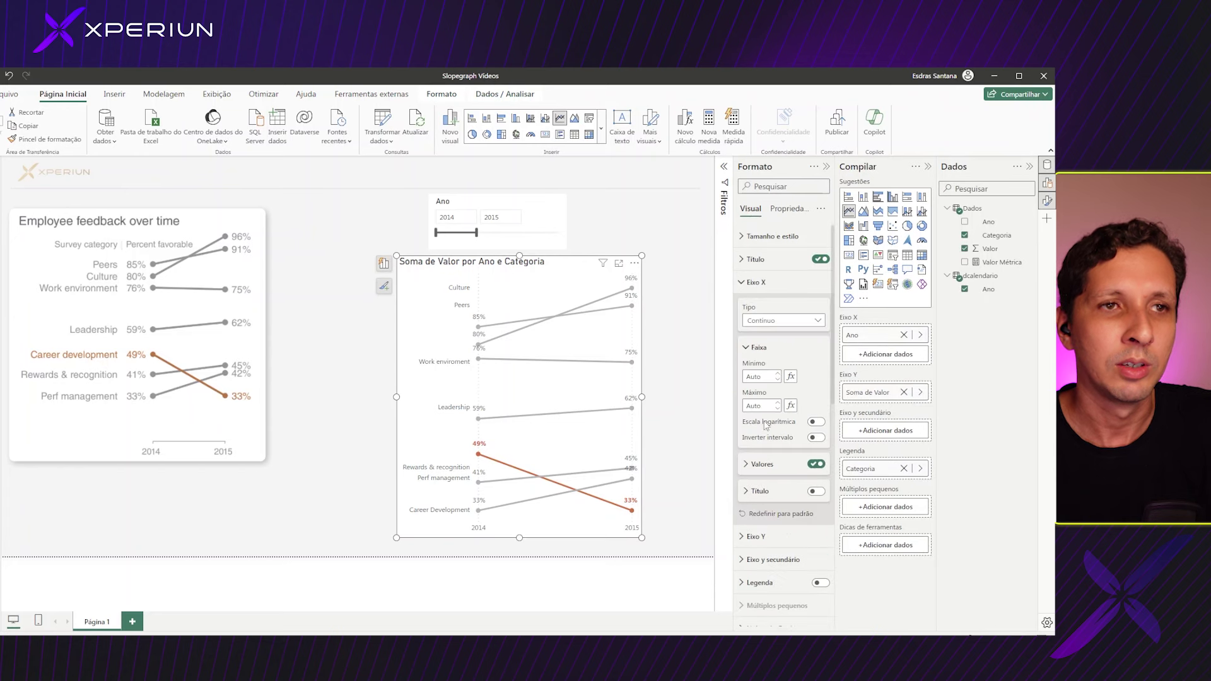
left_click(777, 321)
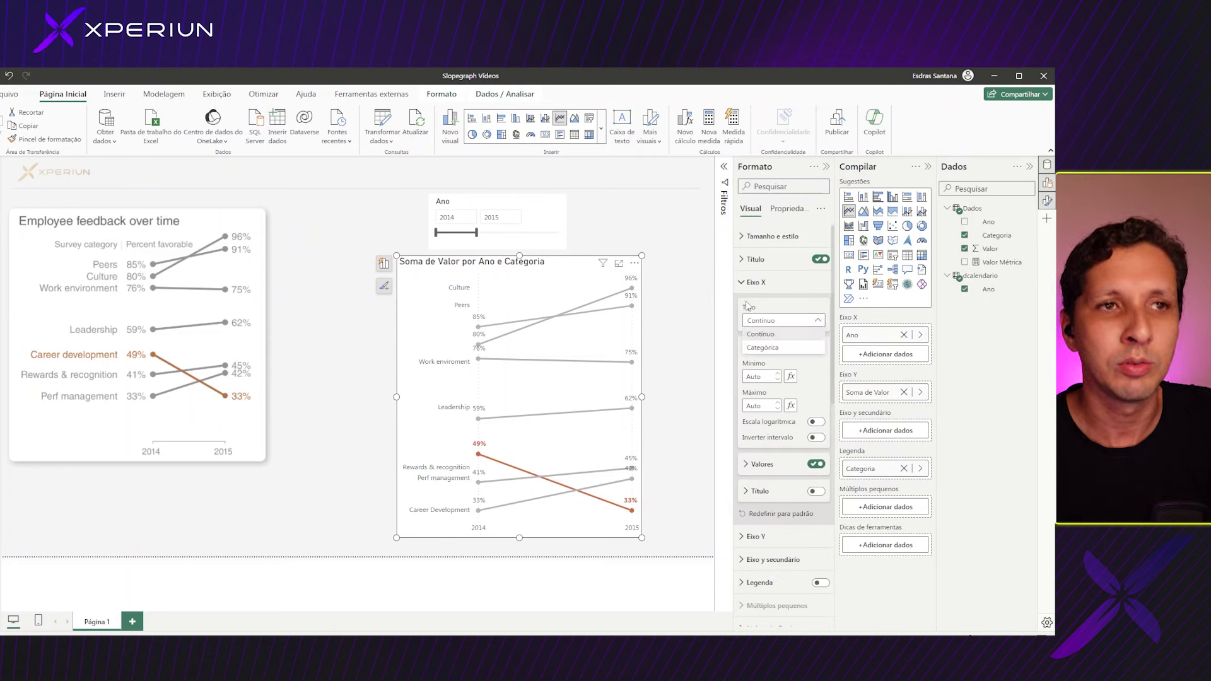
left_click(770, 349)
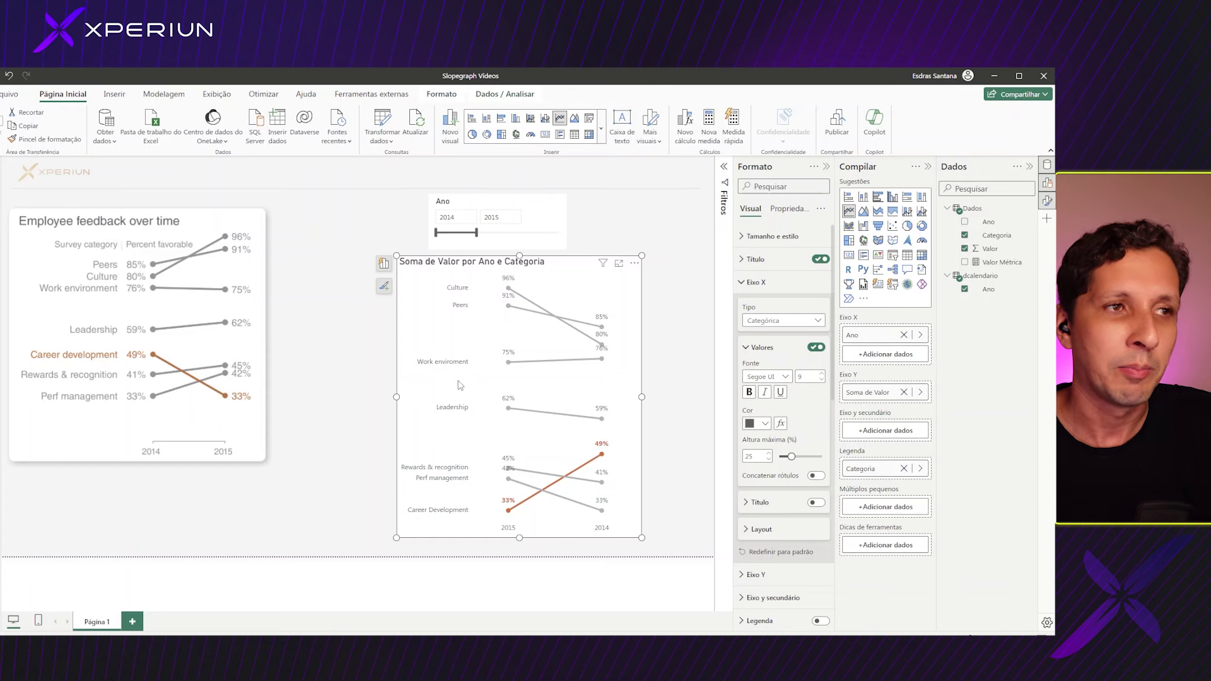
- Apply Classificar eixo > Classificar em ordem crescente to the years, then nudge the chart slightly left
left_click(633, 264)
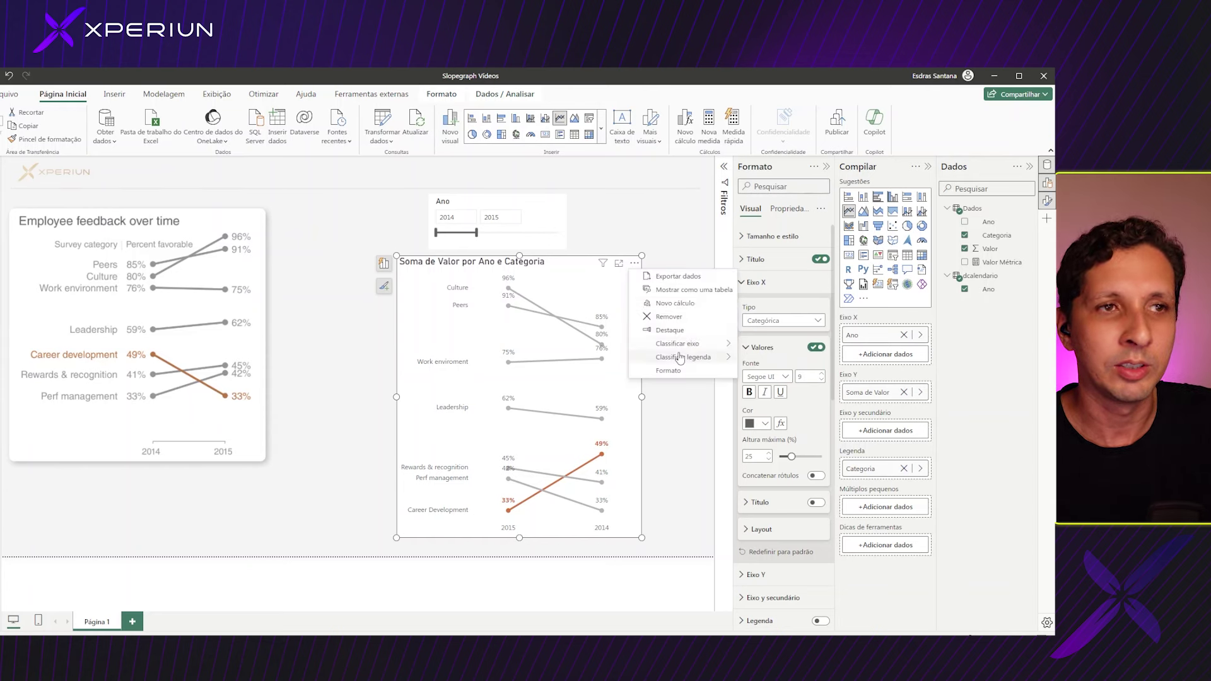
mouse_move(678, 343)
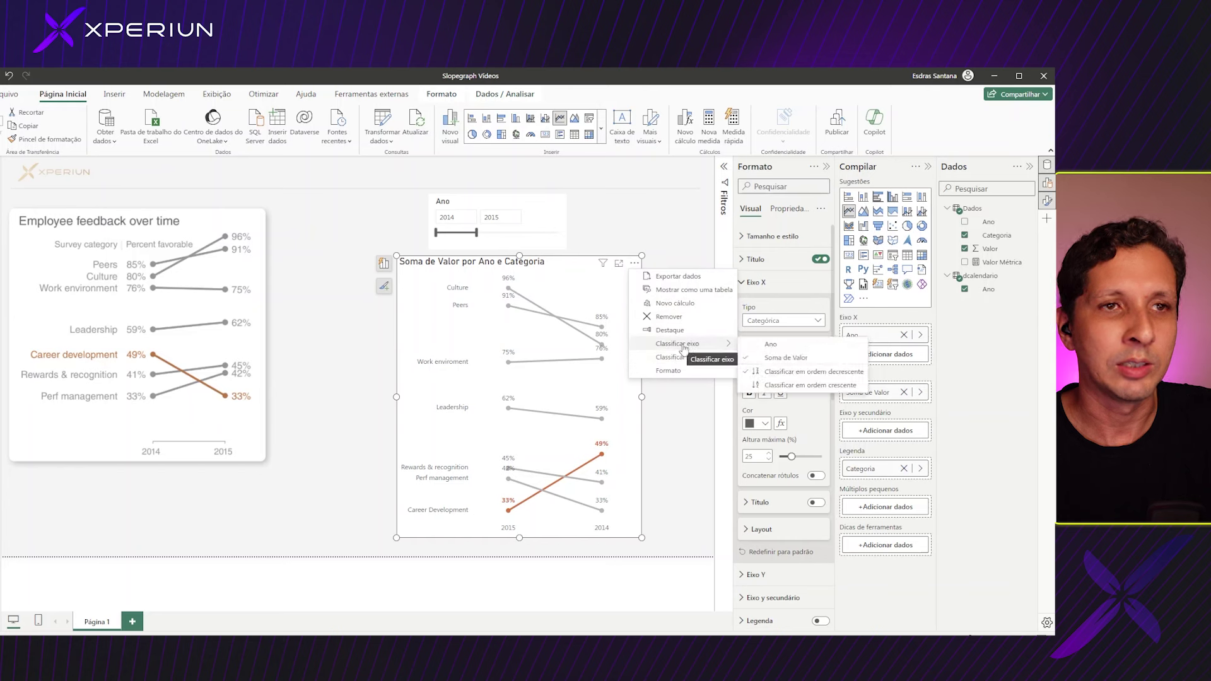
left_click(771, 345)
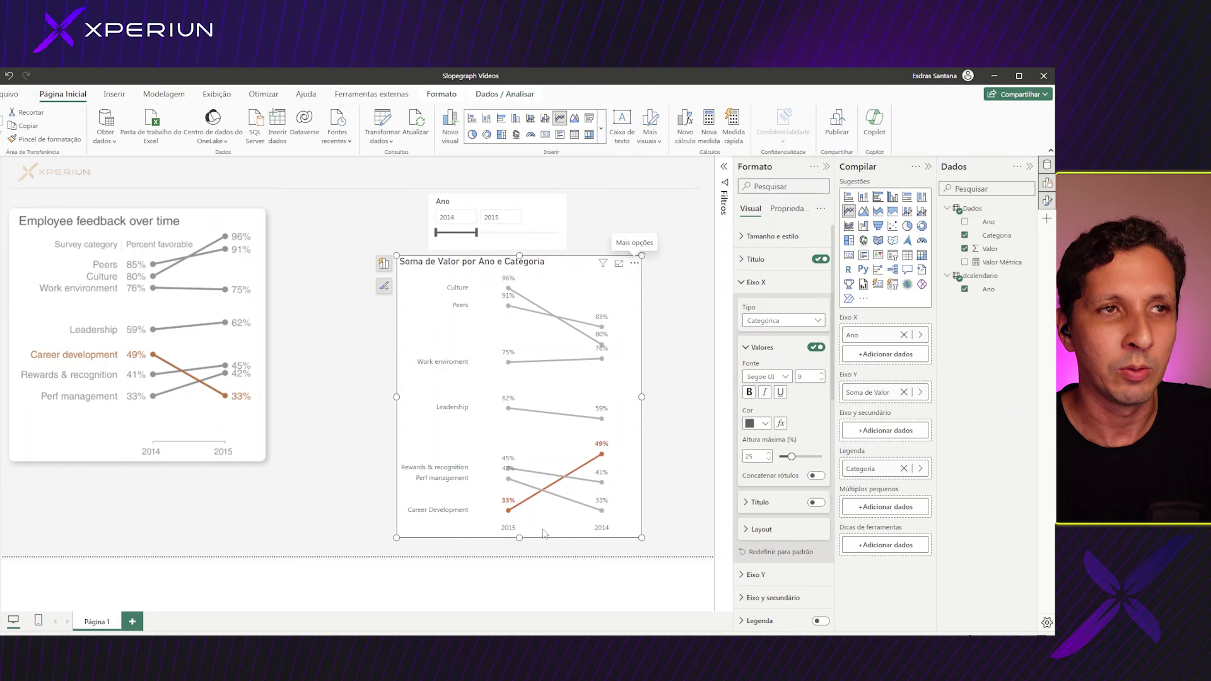
left_click(634, 262)
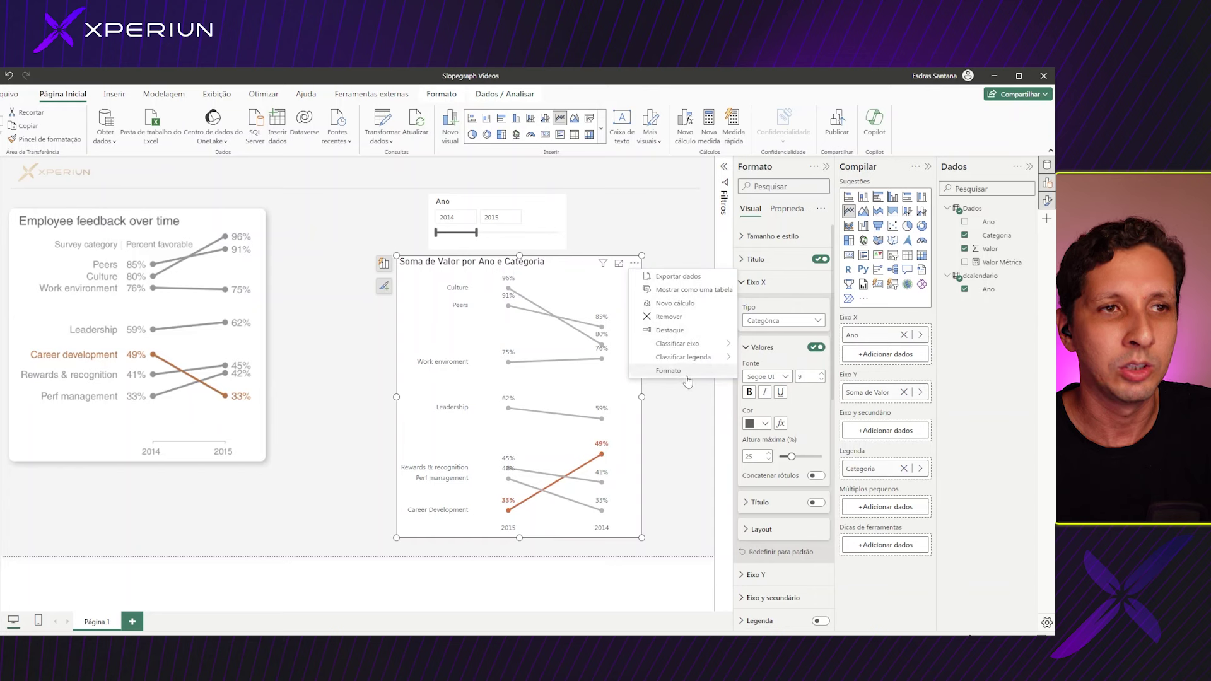
mouse_move(678, 343)
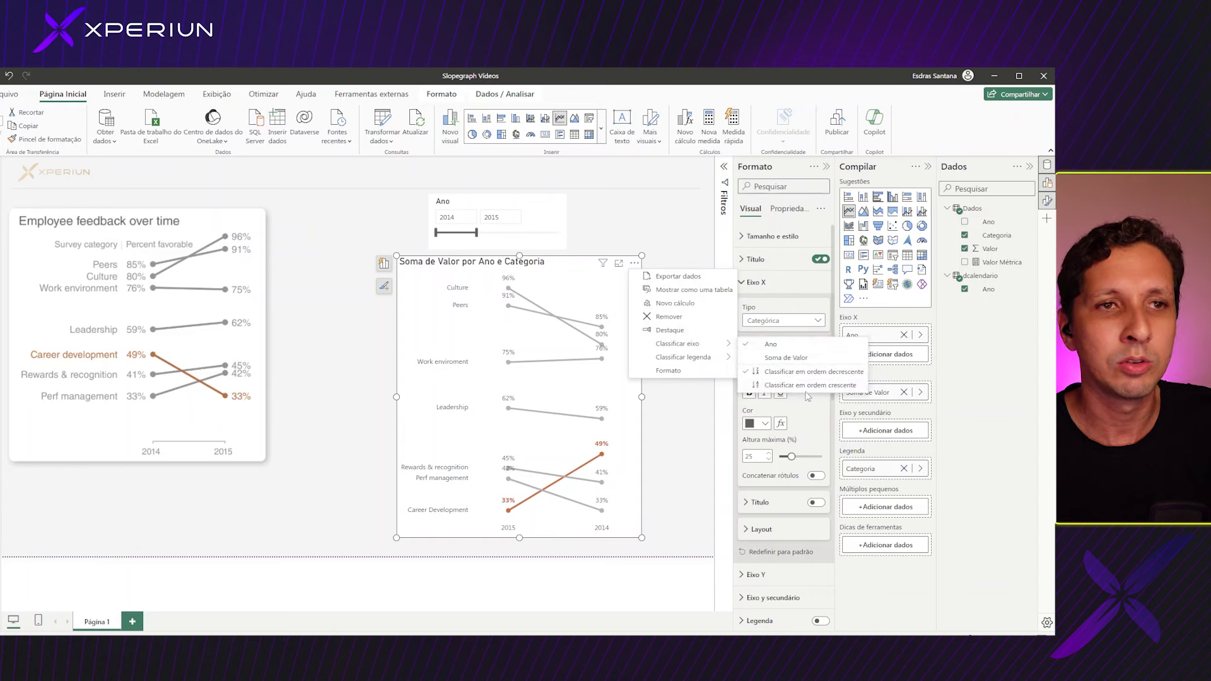
left_click(805, 385)
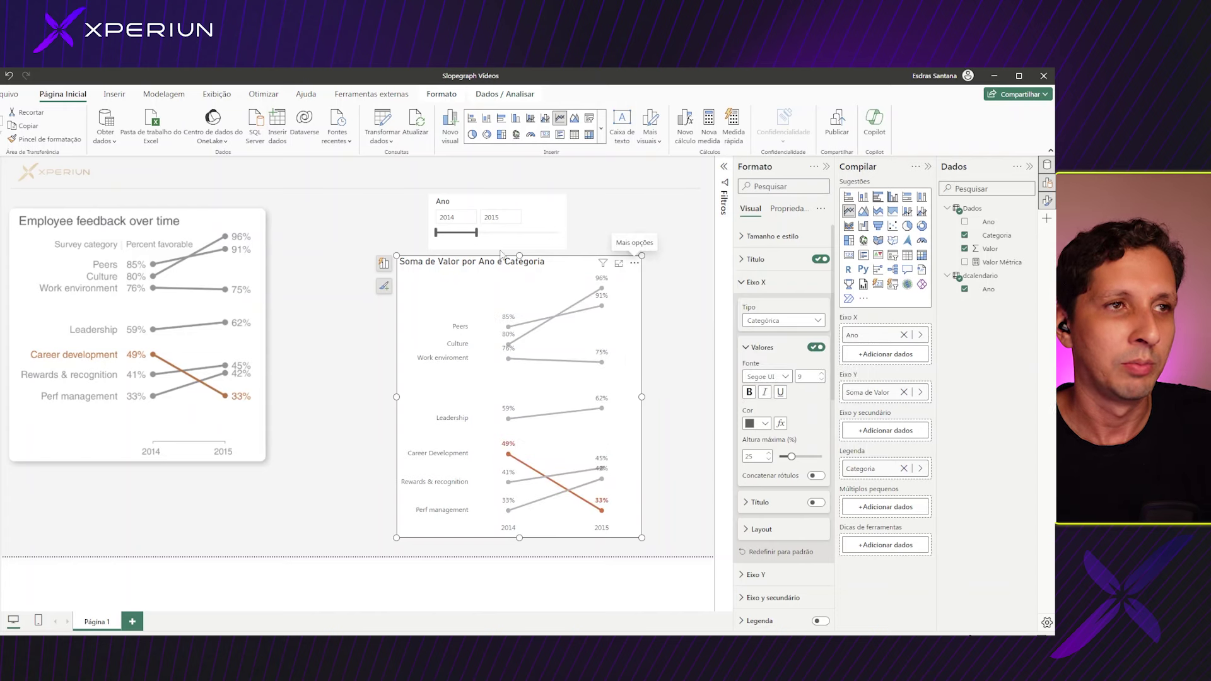
left_click_drag(501, 270, 485, 270)
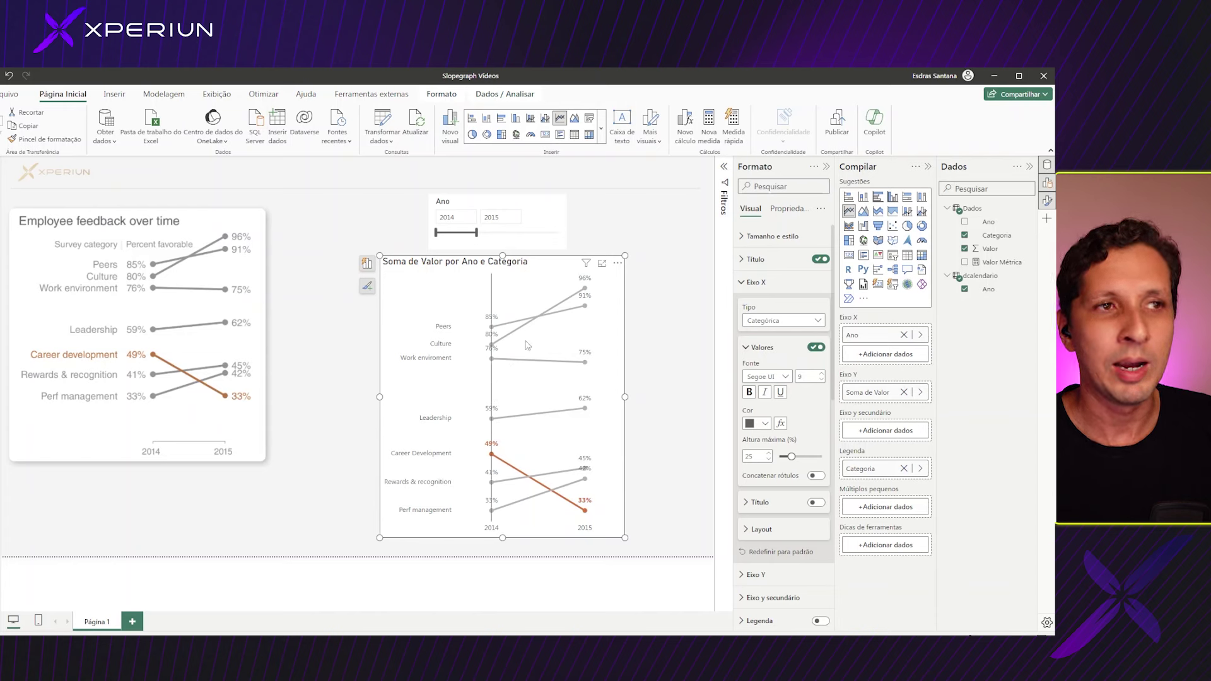
- Drag the line chart right until the alignment guide snaps it to the Ano slicer's left edge
left_click_drag(516, 289, 567, 289)
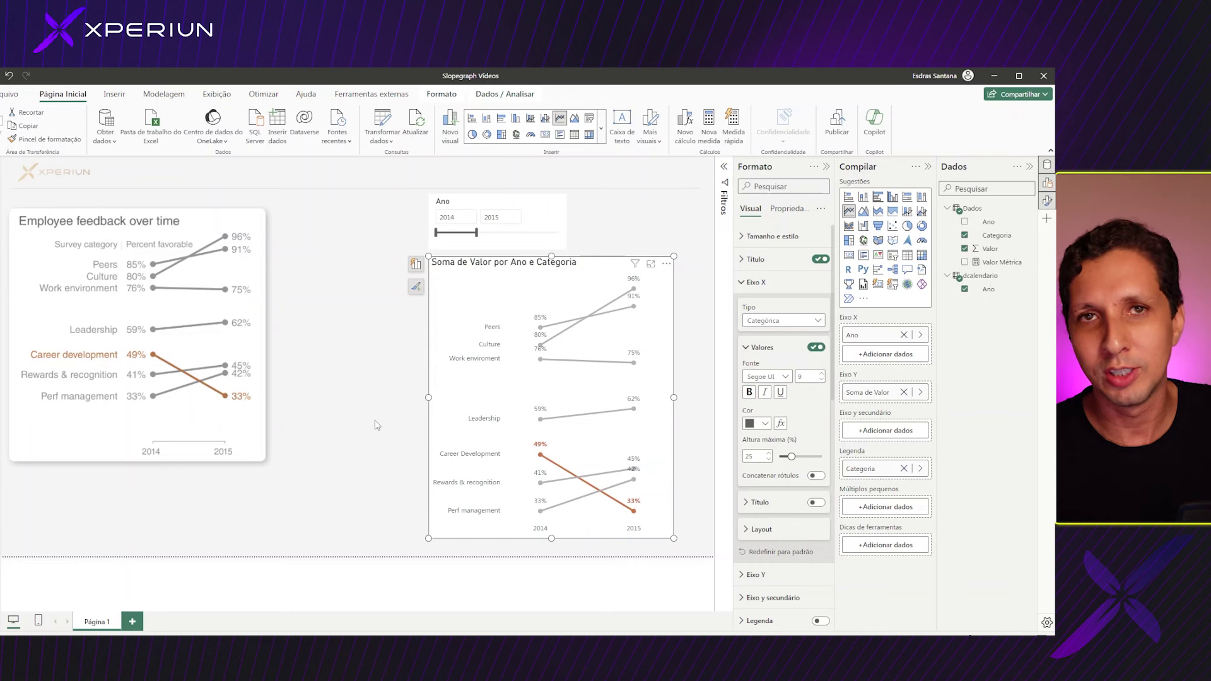
mouse_move(481, 238)
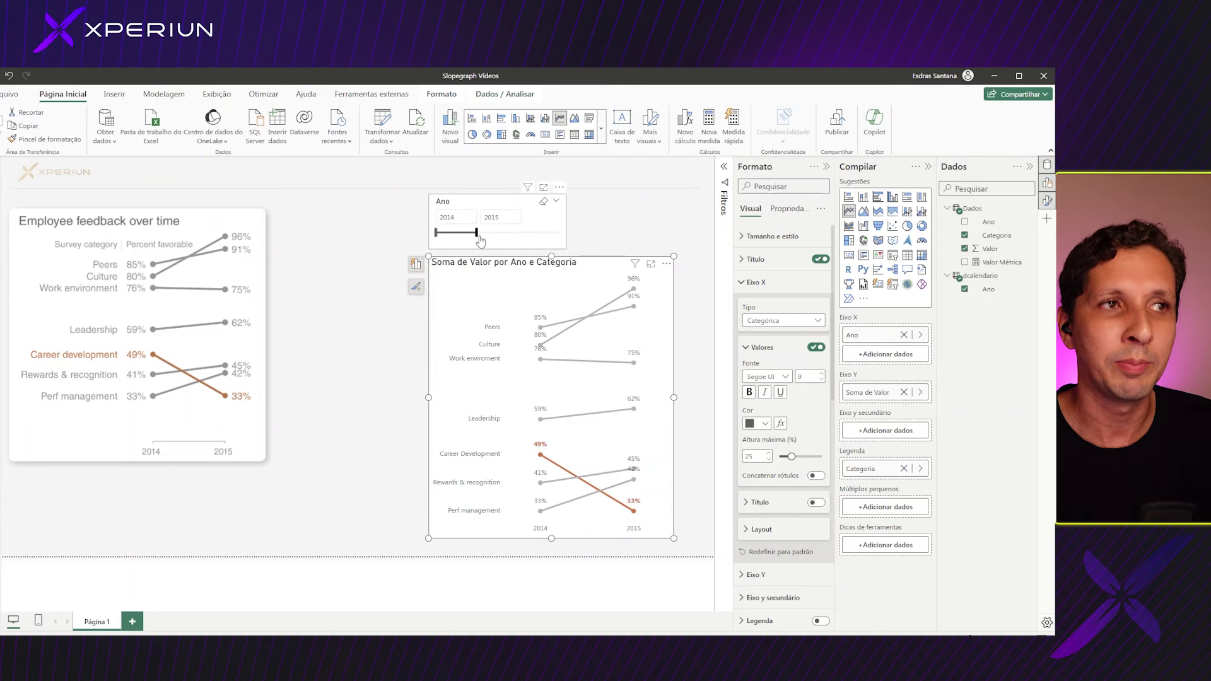
- Extend the Ano slicer to 2016, then move the slopegraph and slicer further left
left_click_drag(499, 239, 519, 238)
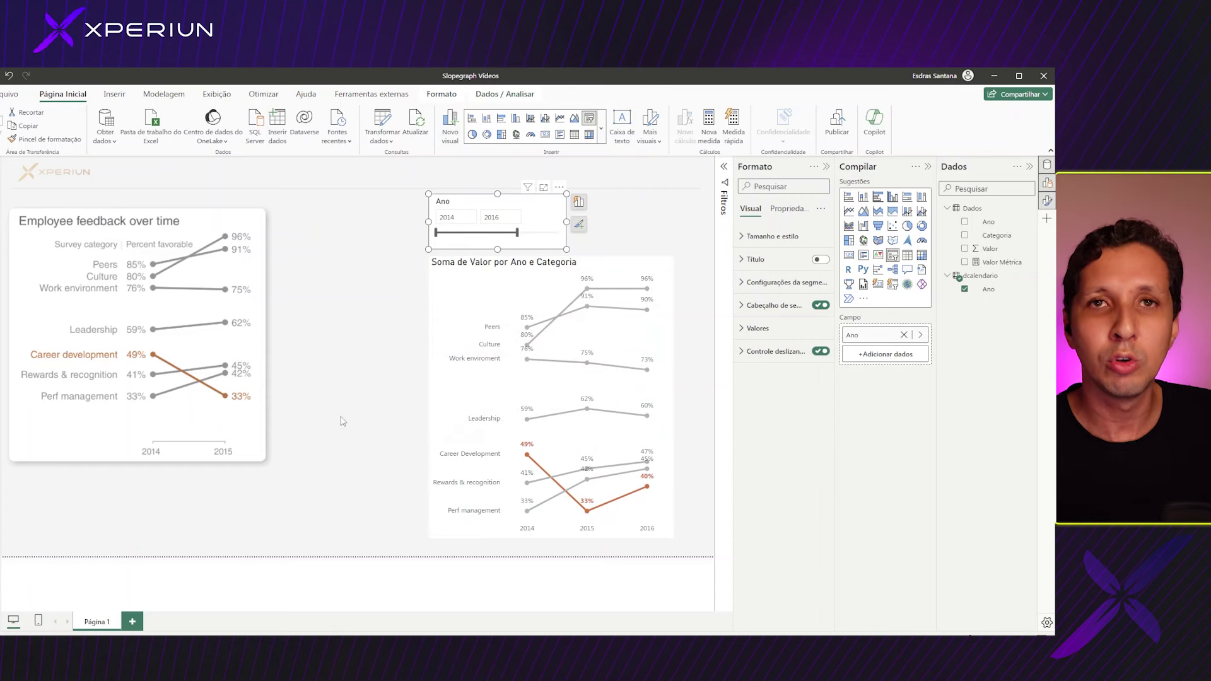
mouse_move(586, 303)
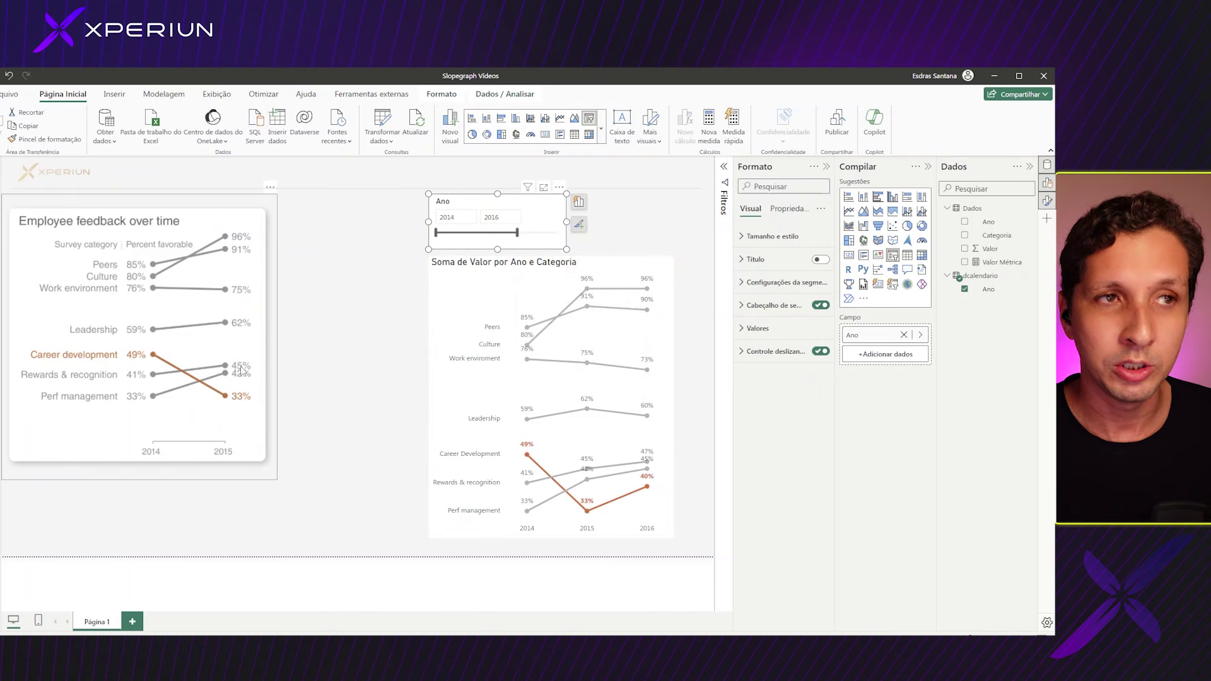
mouse_move(585, 279)
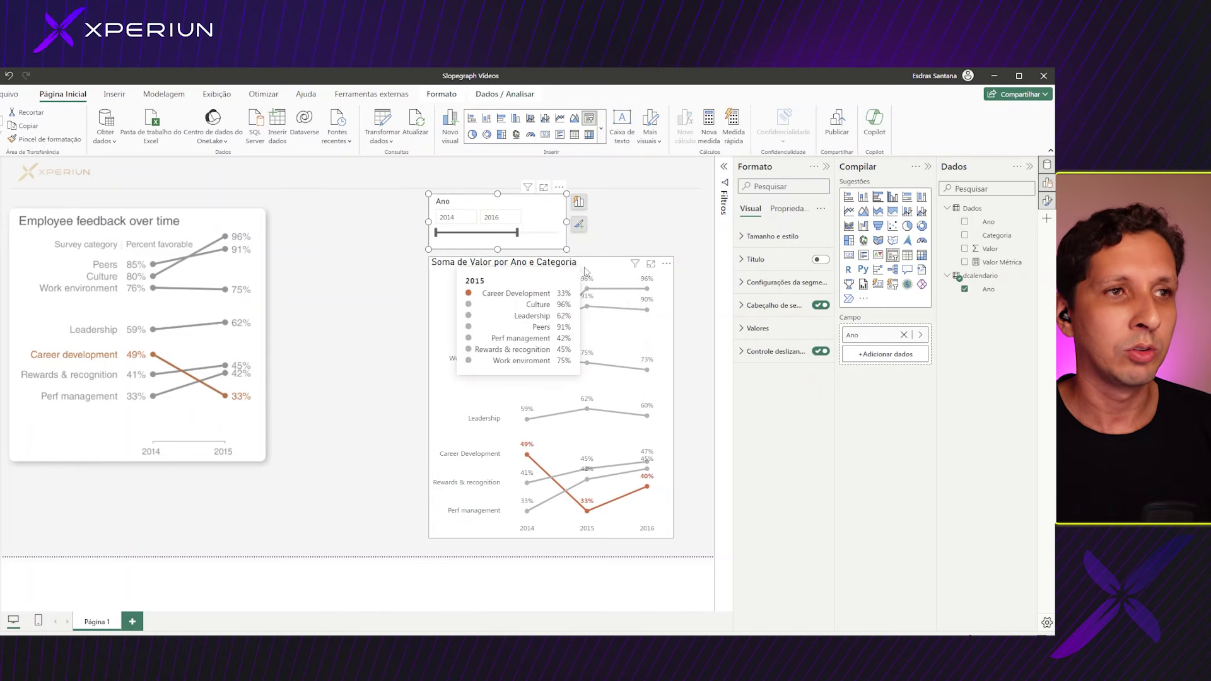
left_click_drag(587, 282, 453, 275)
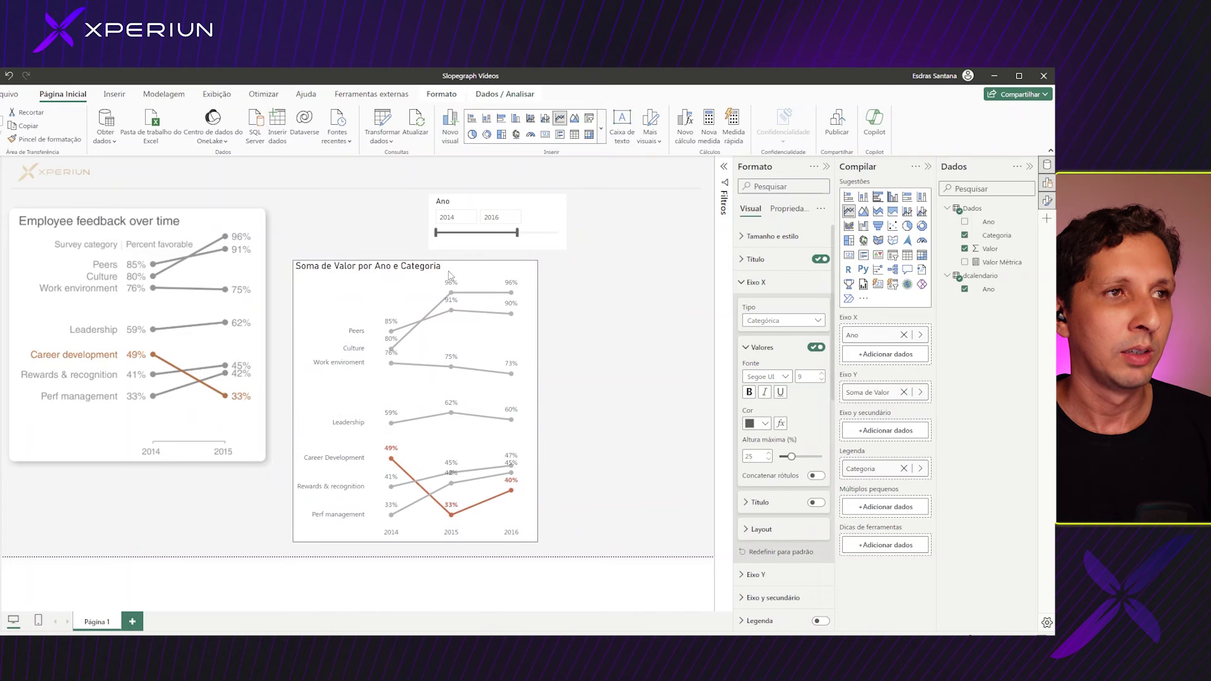
left_click_drag(477, 204, 340, 207)
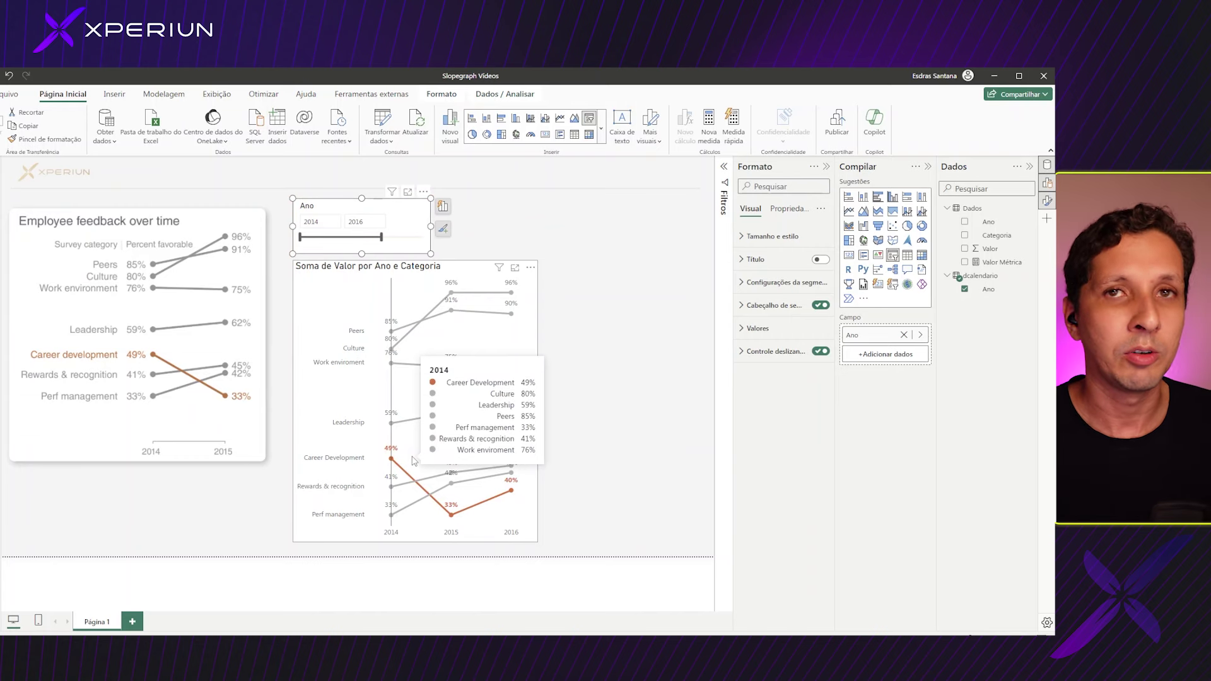
- Create a new Dados measure Ano MAX starting CALCULATE(MAX(dcalendario[Ano])
right_click(974, 209)
left_click(902, 232)
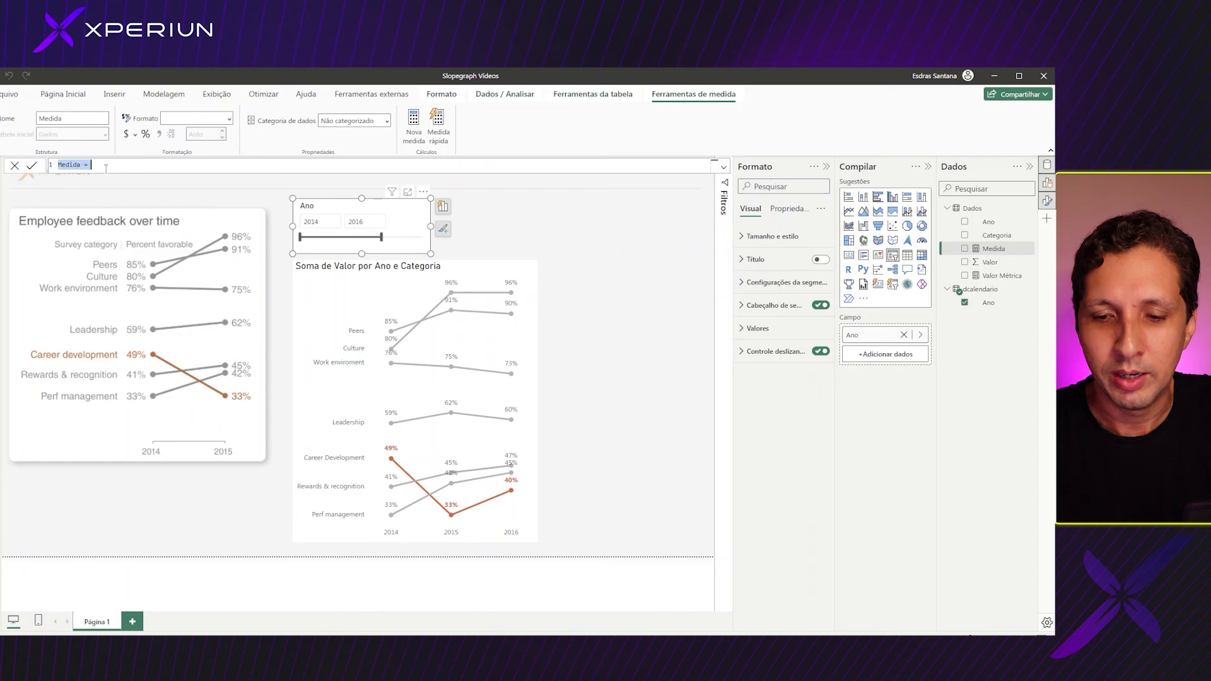
type("Ano MAX")
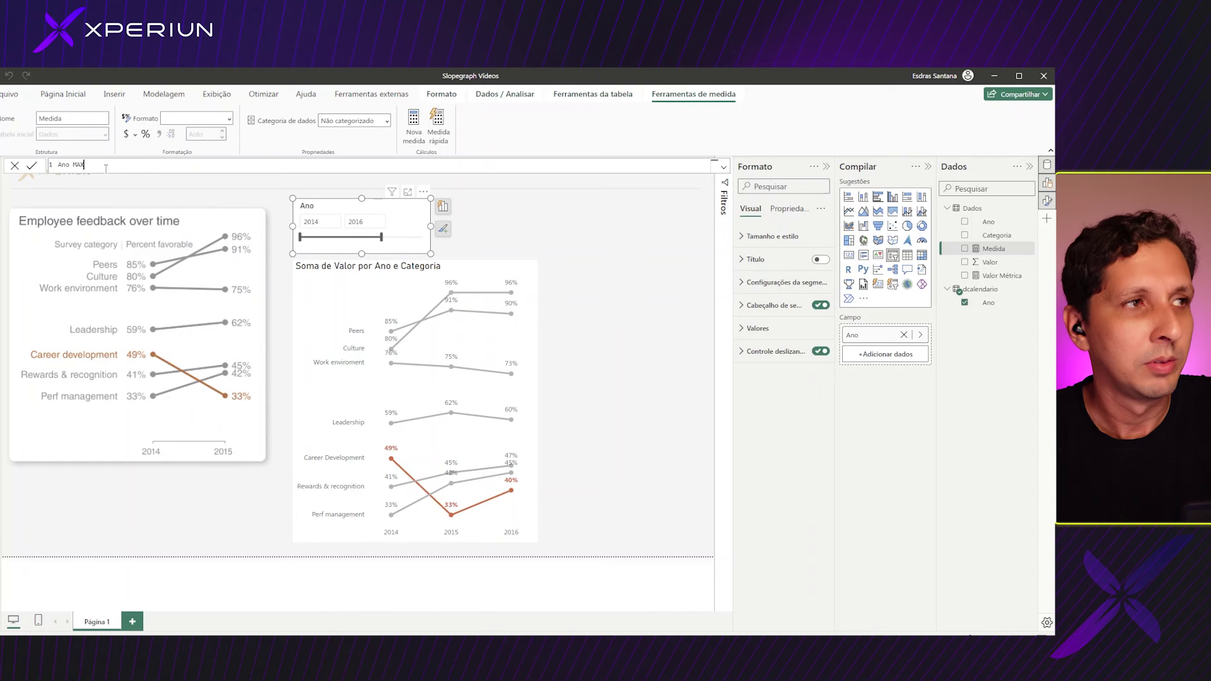
key("shift+Return")
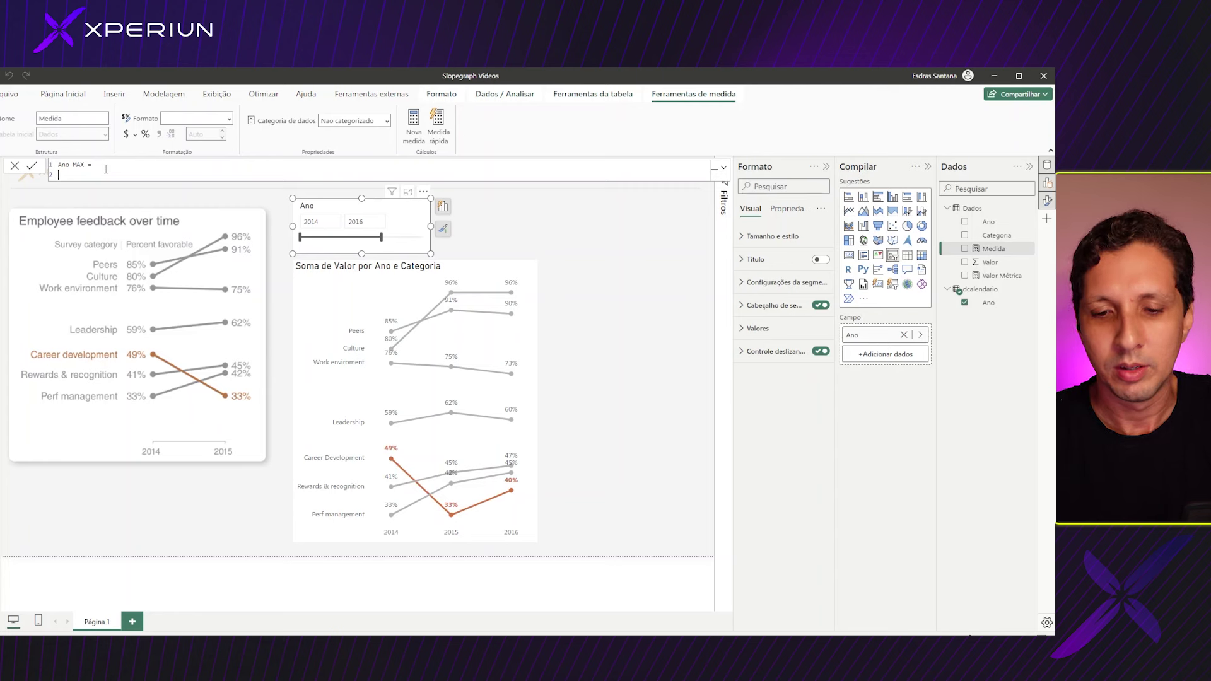
type("CAL")
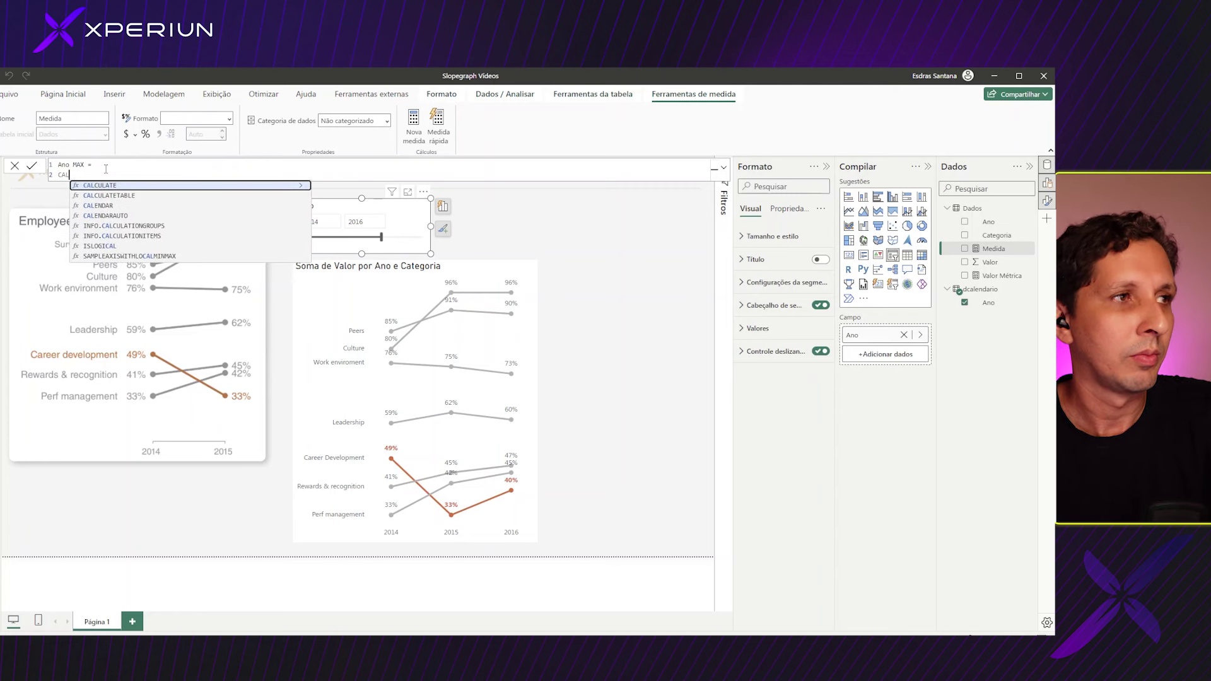
key("Tab")
key("shift+Return")
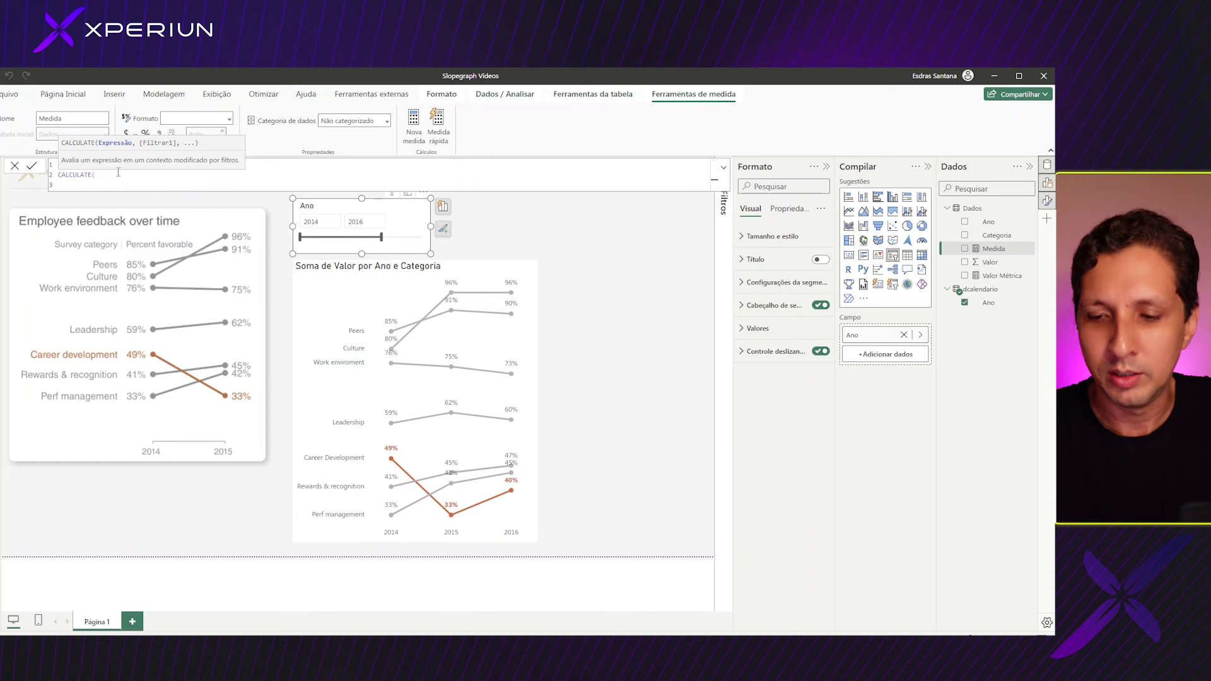
type("MAX")
key("Tab")
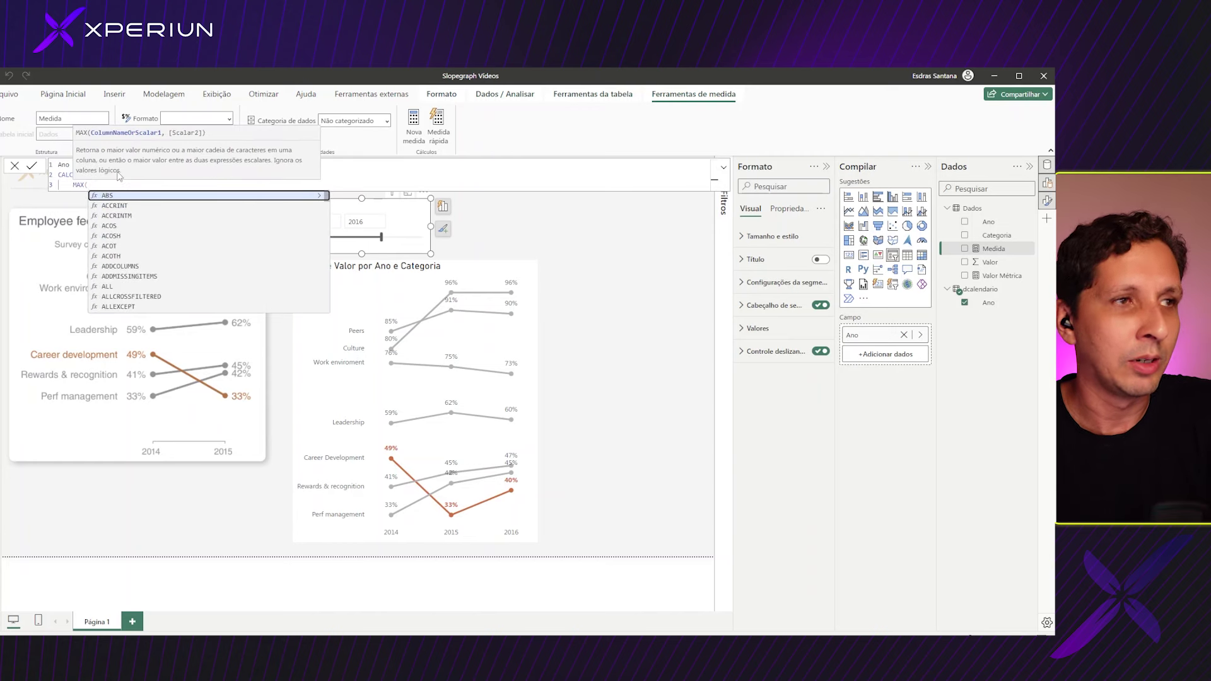
type("ANO")
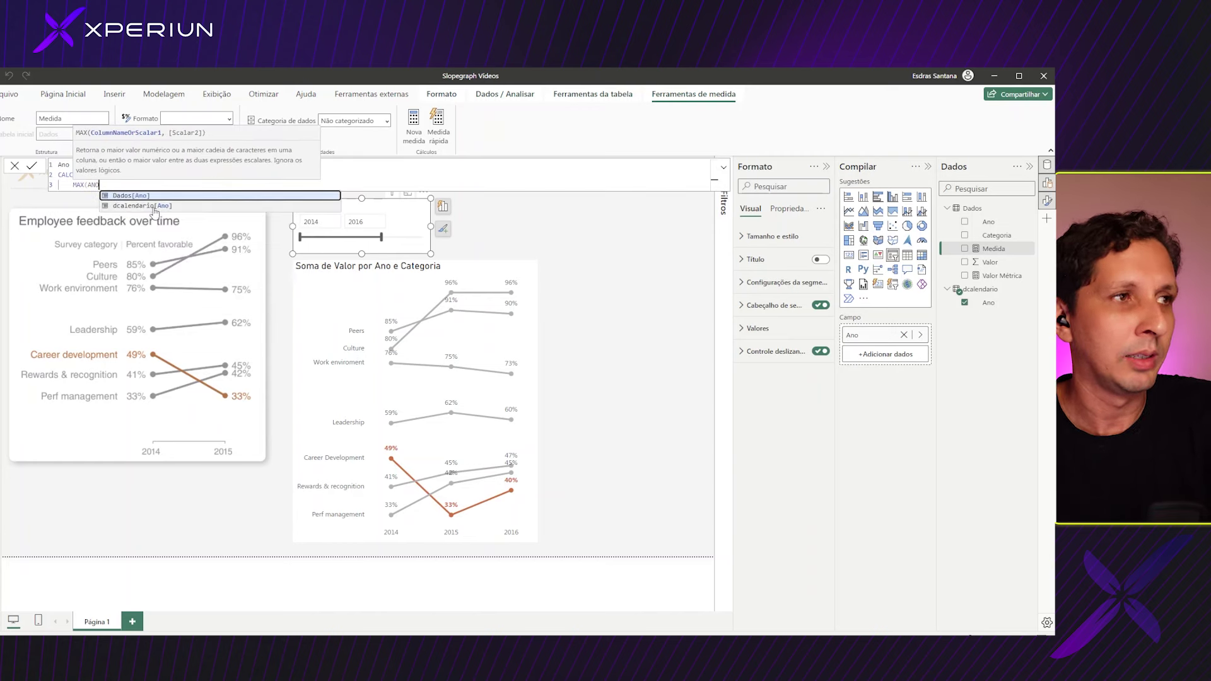
left_click(154, 206)
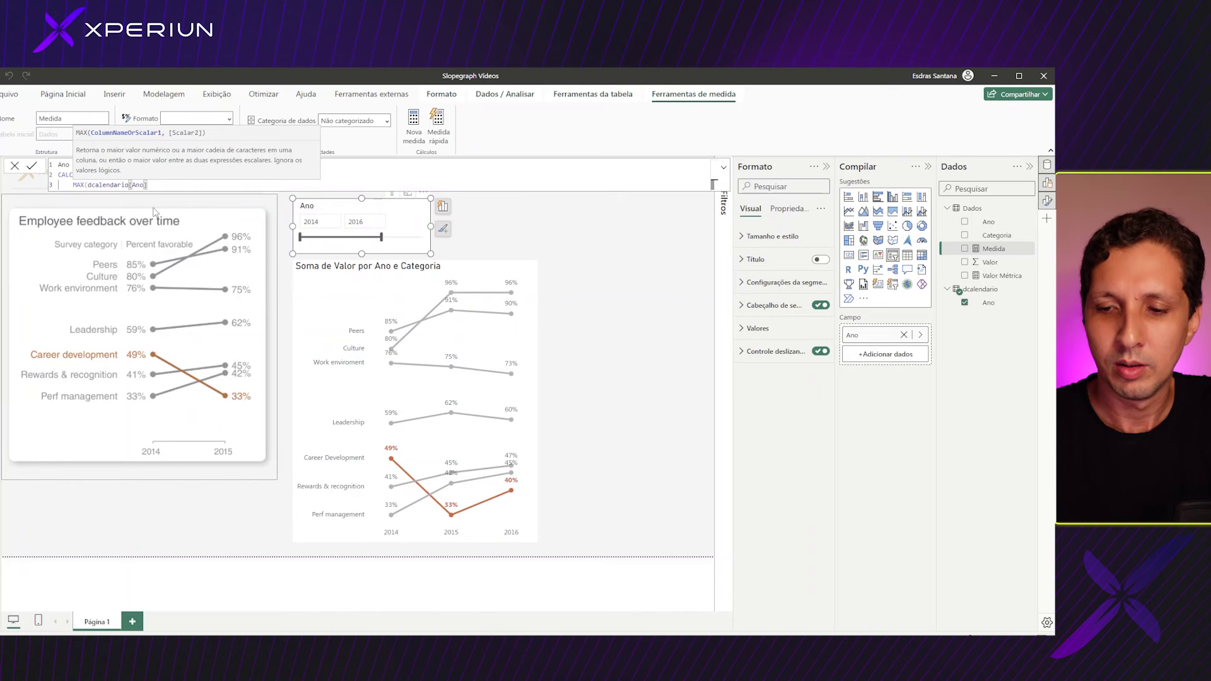
- Finish the formula with ALLSELECTED(dcalendario), commit it, and add a blank card visual
type("),")
key("shift+Return")
type("A")
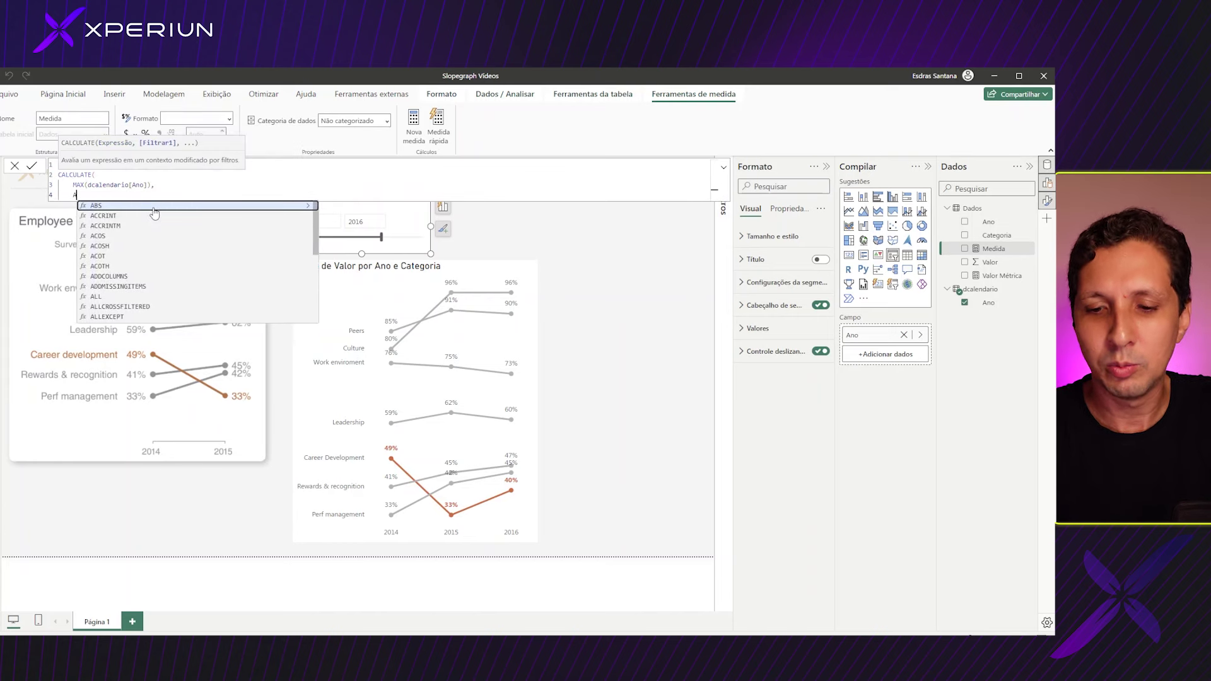
type("LL")
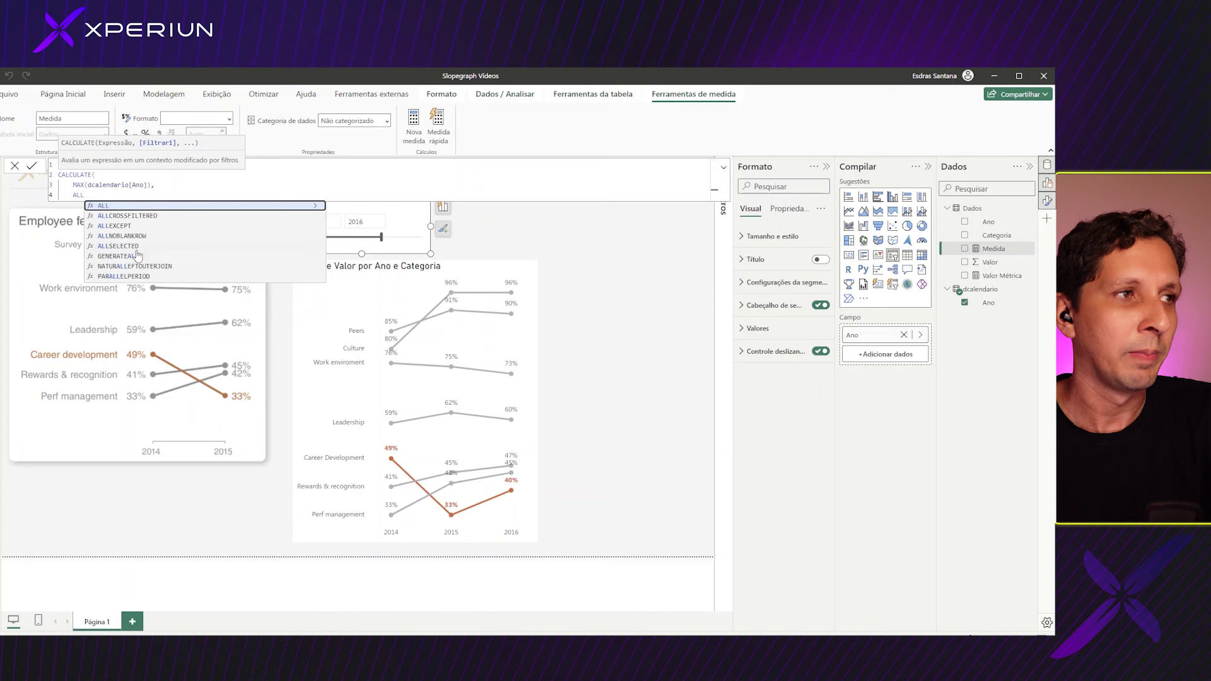
type("SELECTED(")
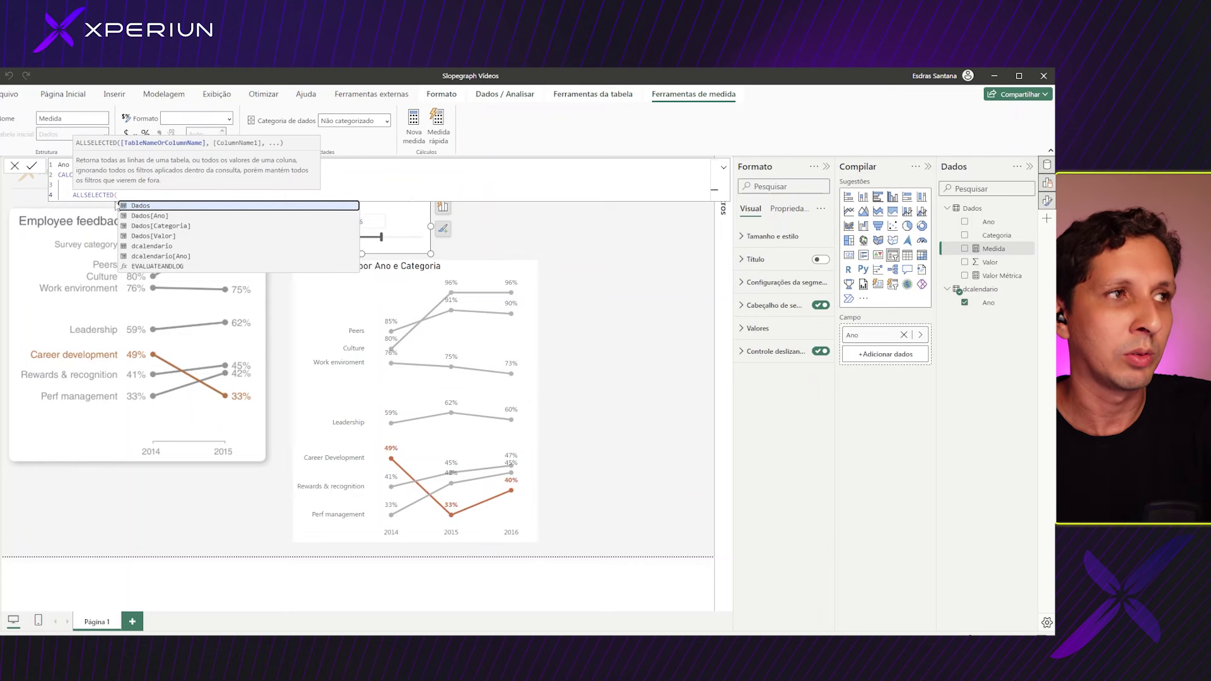
left_click(155, 246)
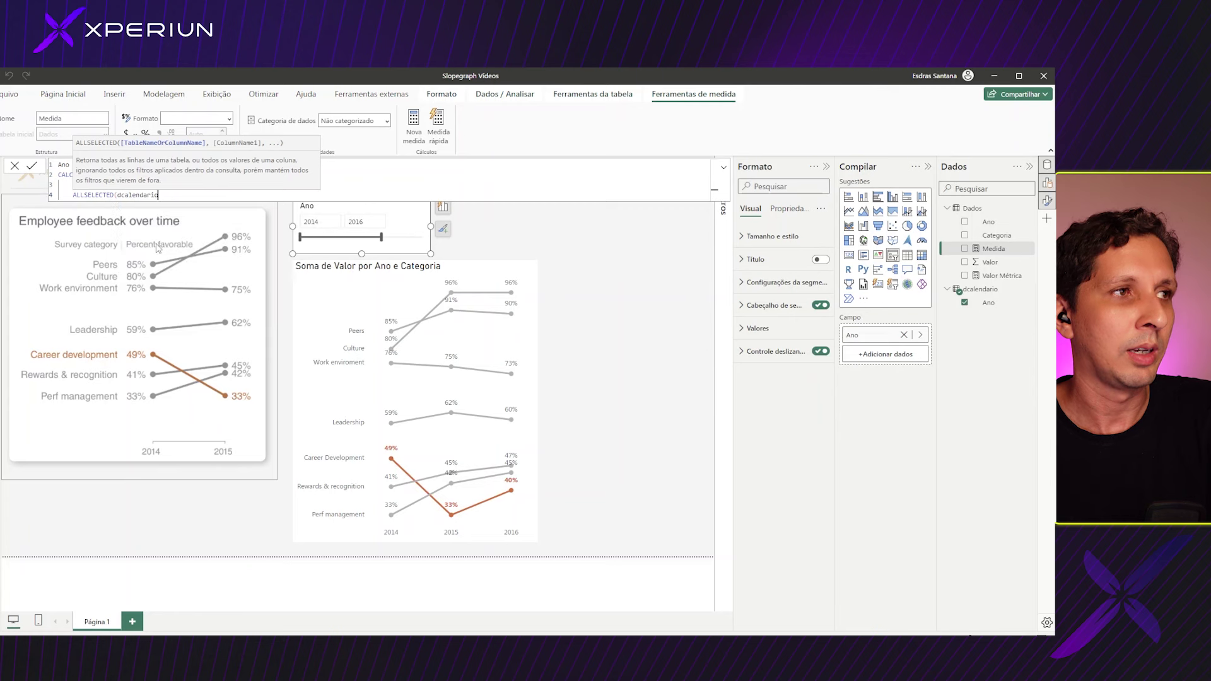
type(")")
key("shift+Return")
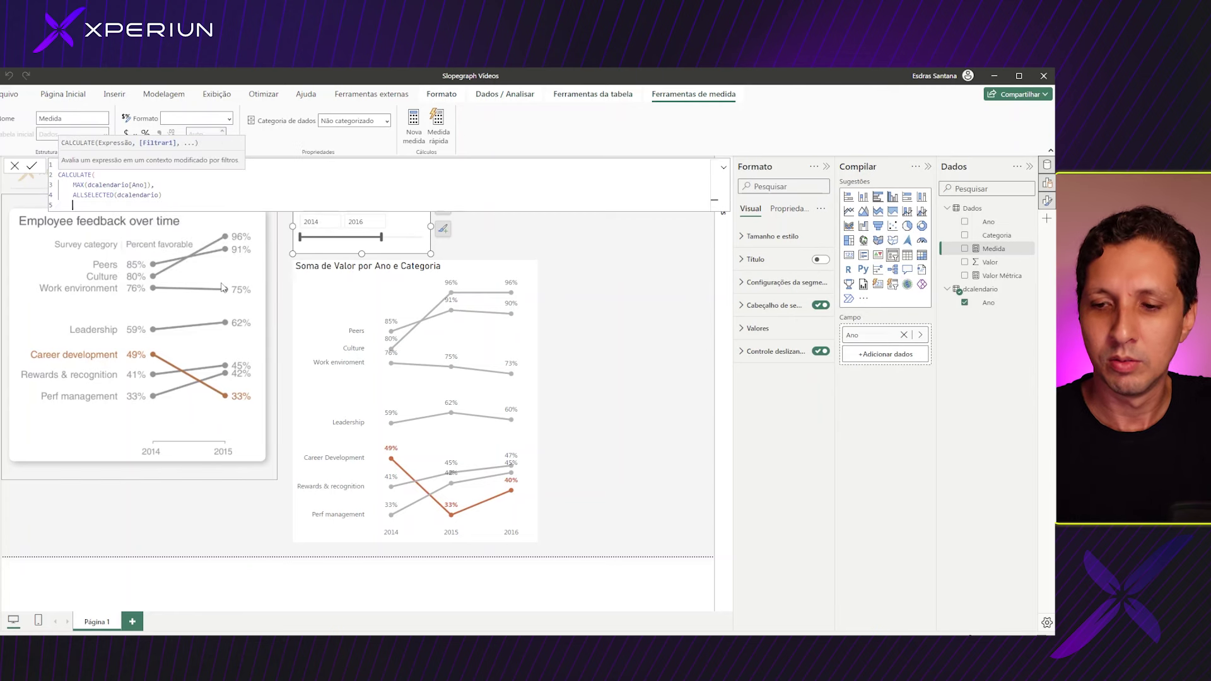
type(")")
key("Return")
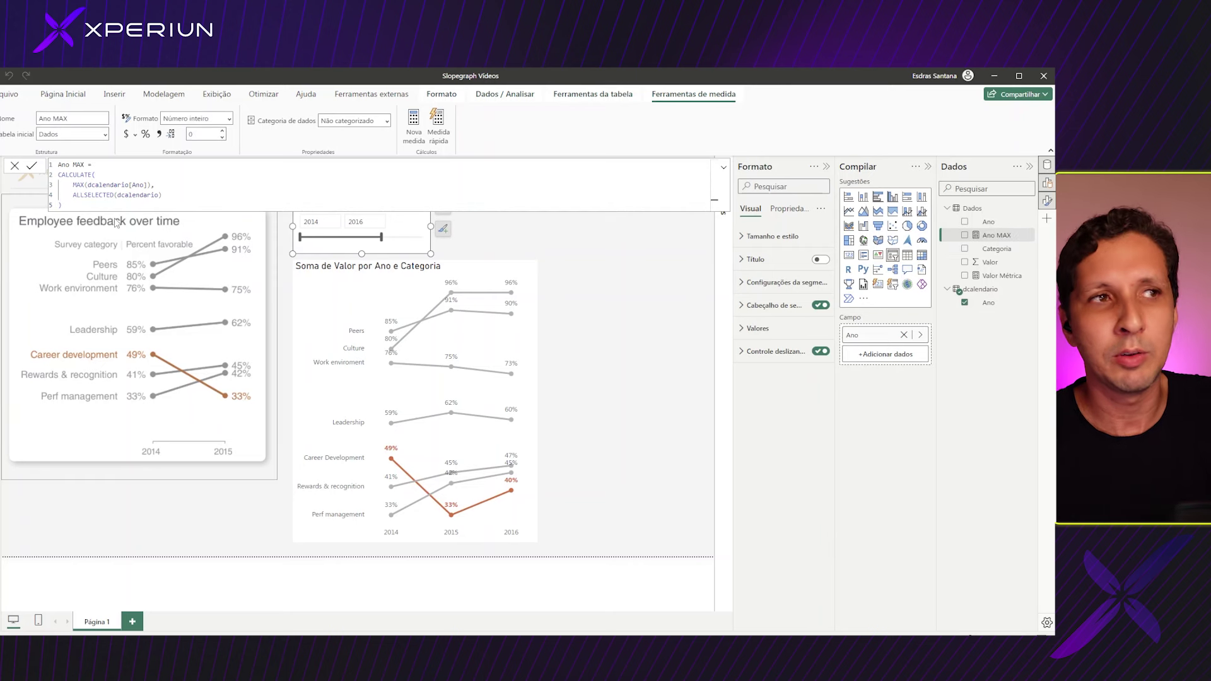
left_click(604, 264)
left_click(544, 135)
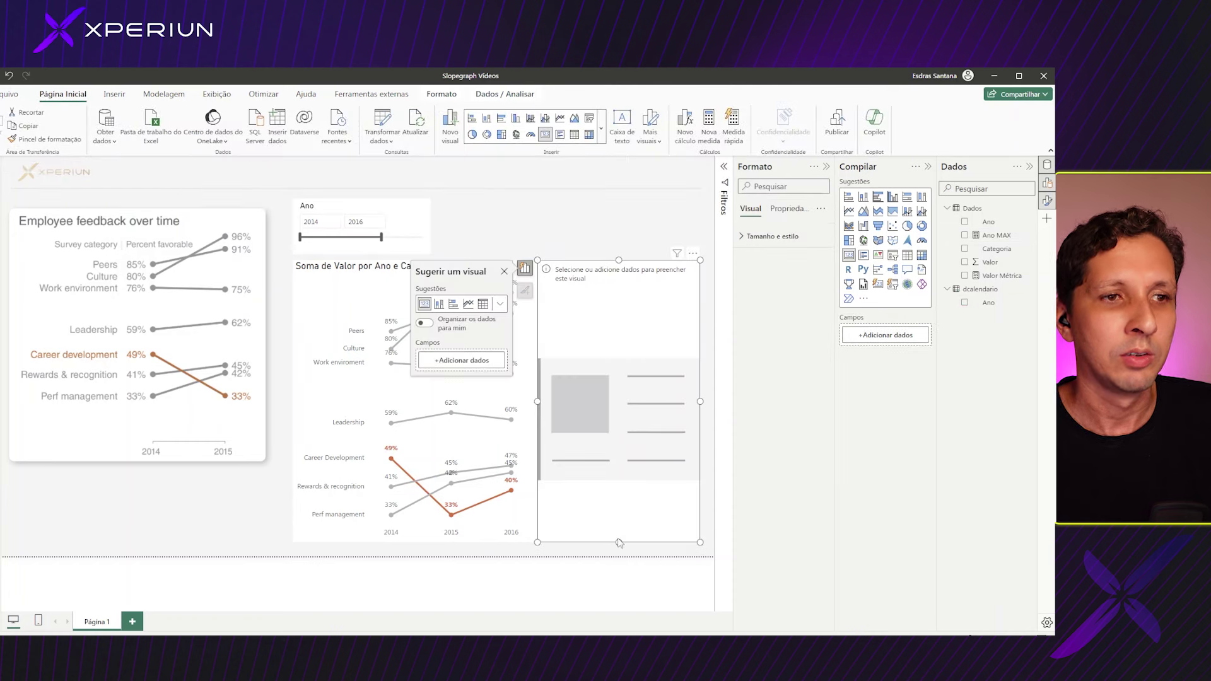
- Show Ano MAX in the new card and move the slicer's end through 2017, 2015, then 2016
left_click_drag(619, 543, 632, 543)
left_click(964, 235)
mouse_move(359, 222)
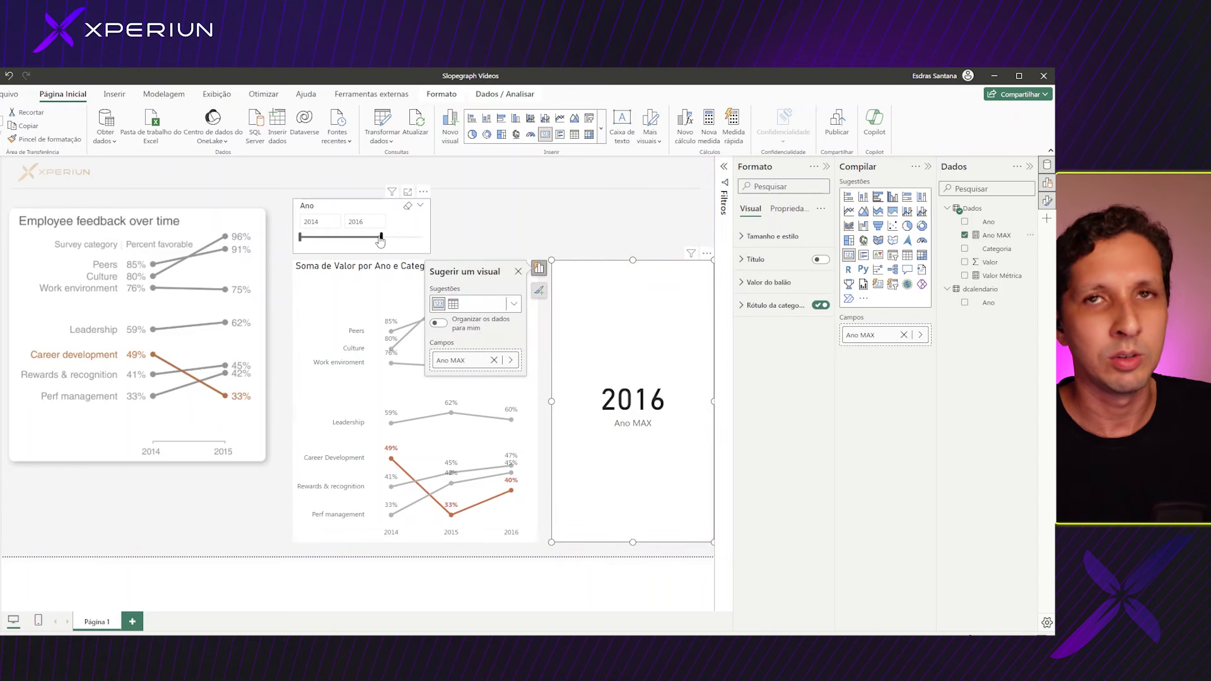
left_click_drag(381, 238, 422, 238)
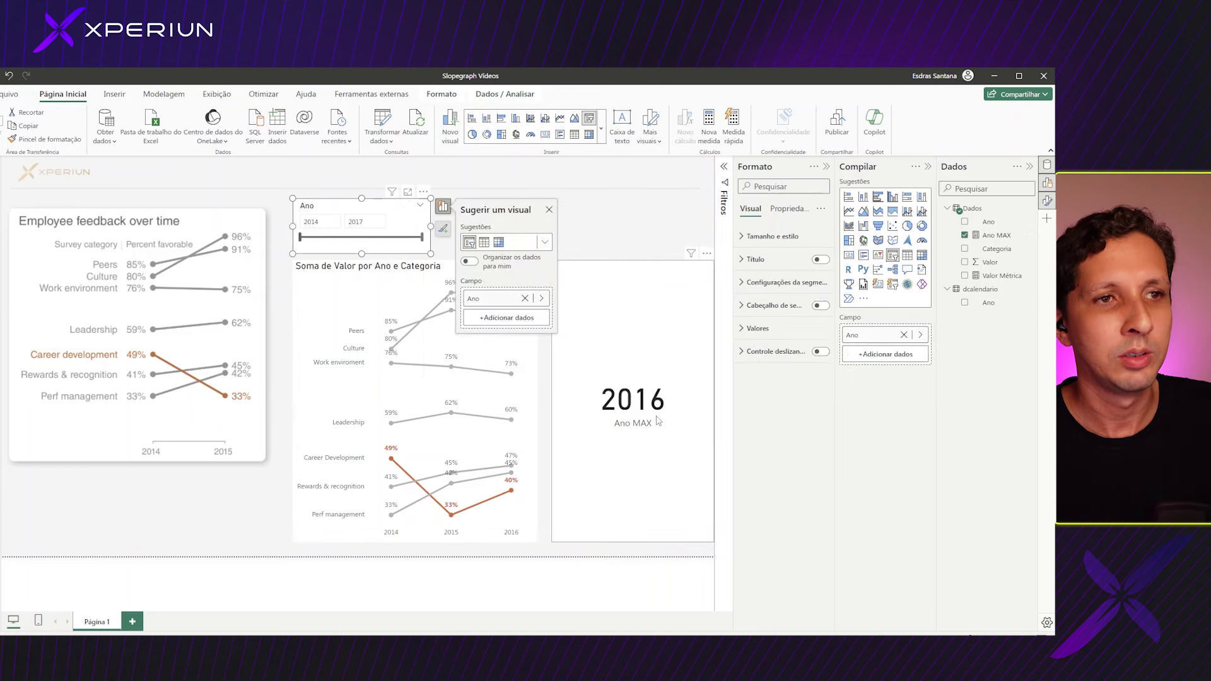
mouse_move(422, 238)
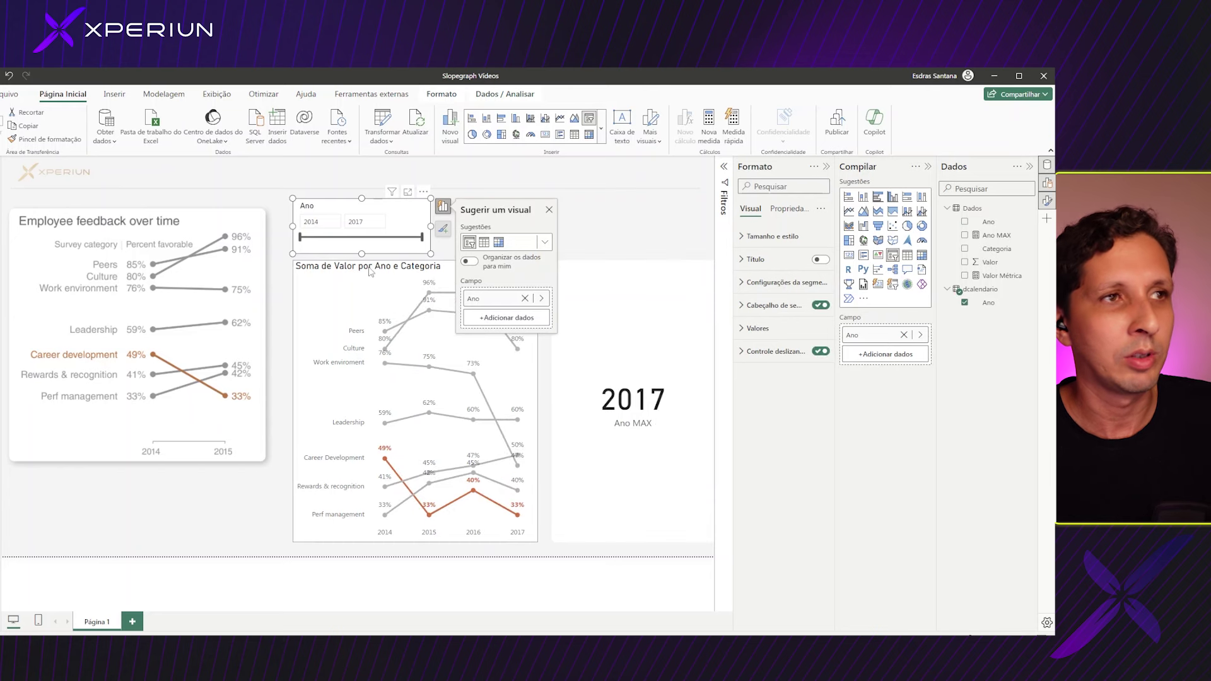
left_click_drag(422, 239, 341, 238)
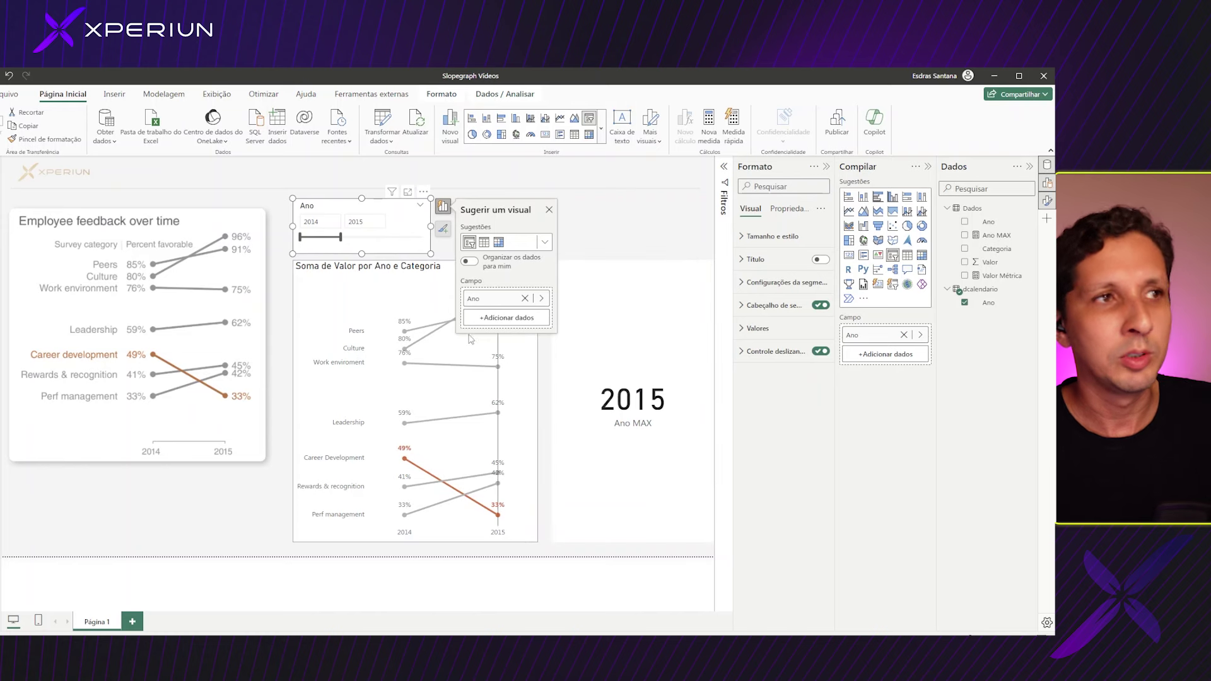
left_click_drag(341, 238, 382, 238)
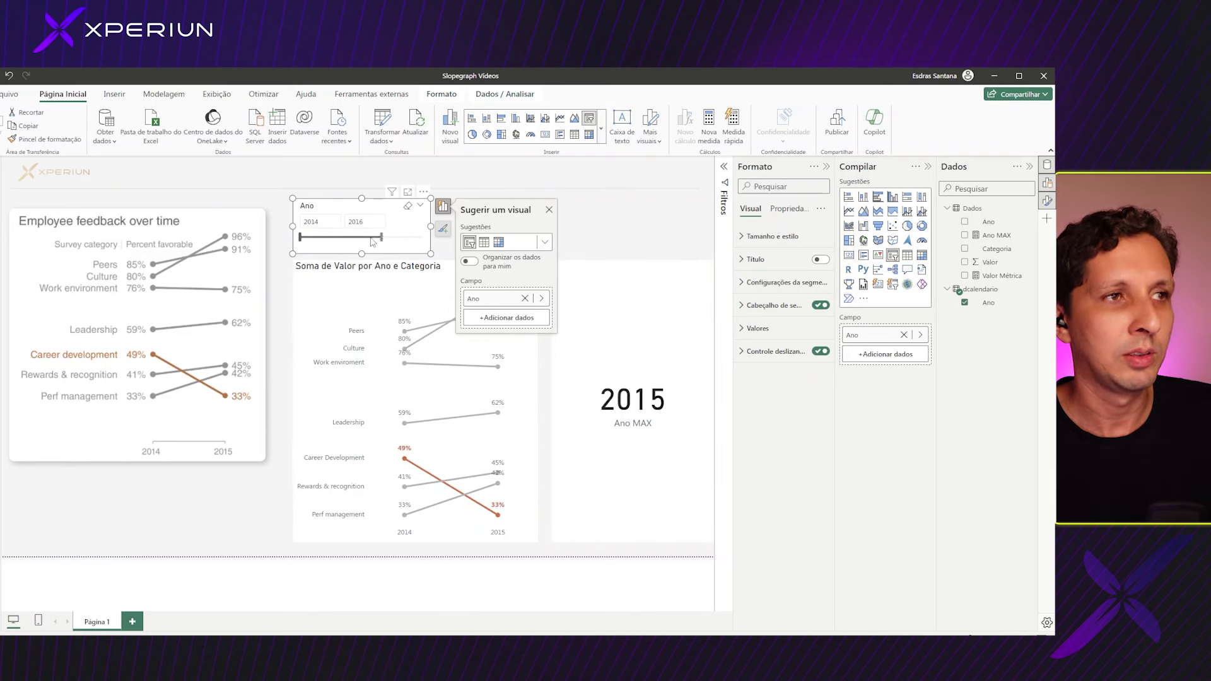
- Select the Ano MAX card and delete it from the page
left_click(632, 242)
left_click(636, 338)
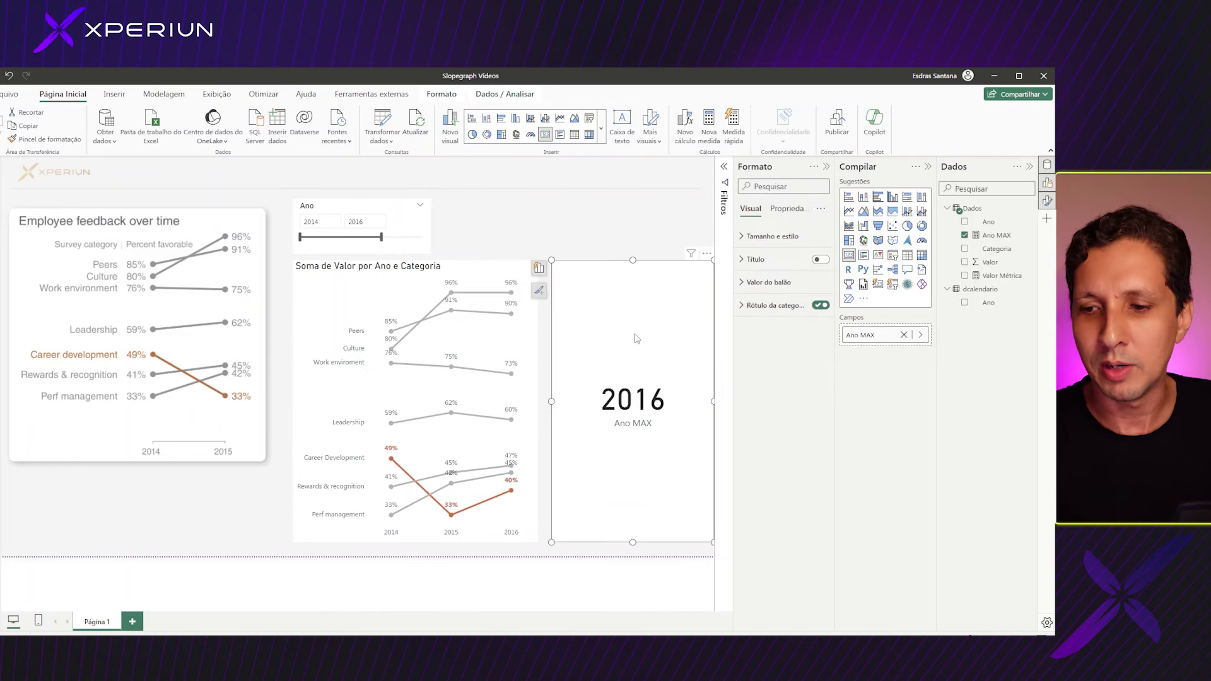
key("Delete")
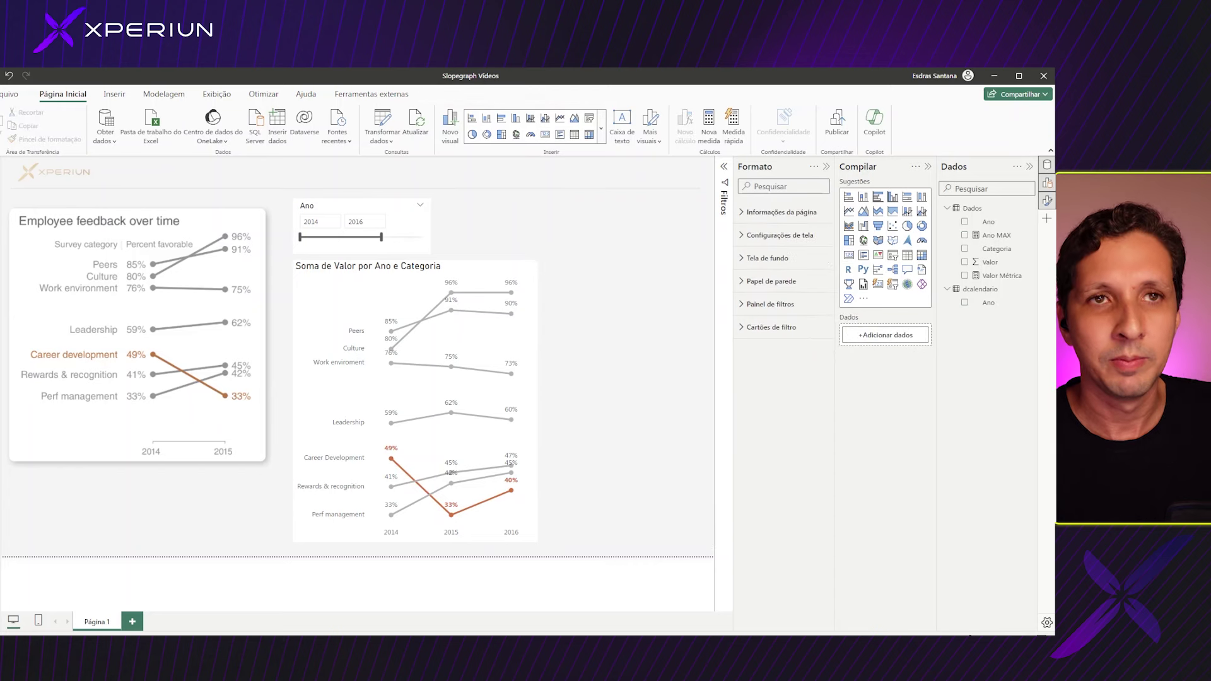
- Copy the Ano MAX formula and paste it into a new Dados measure
left_click(991, 236)
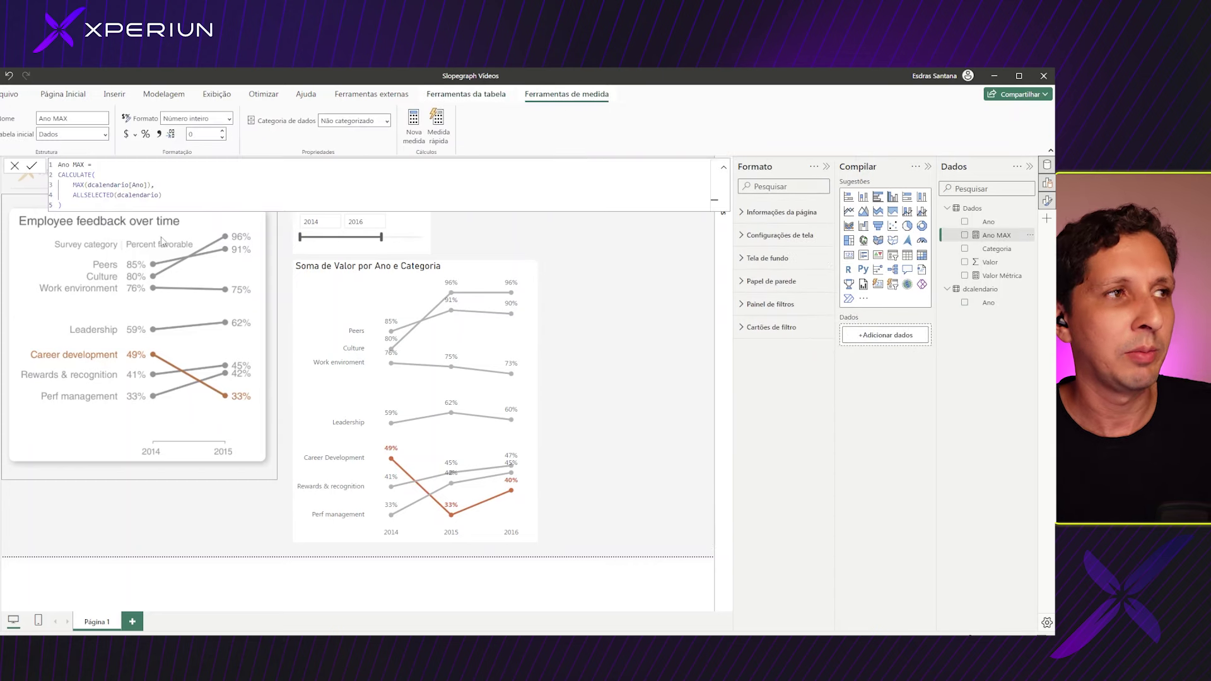
left_click_drag(63, 205, 42, 164)
key("ctrl+c")
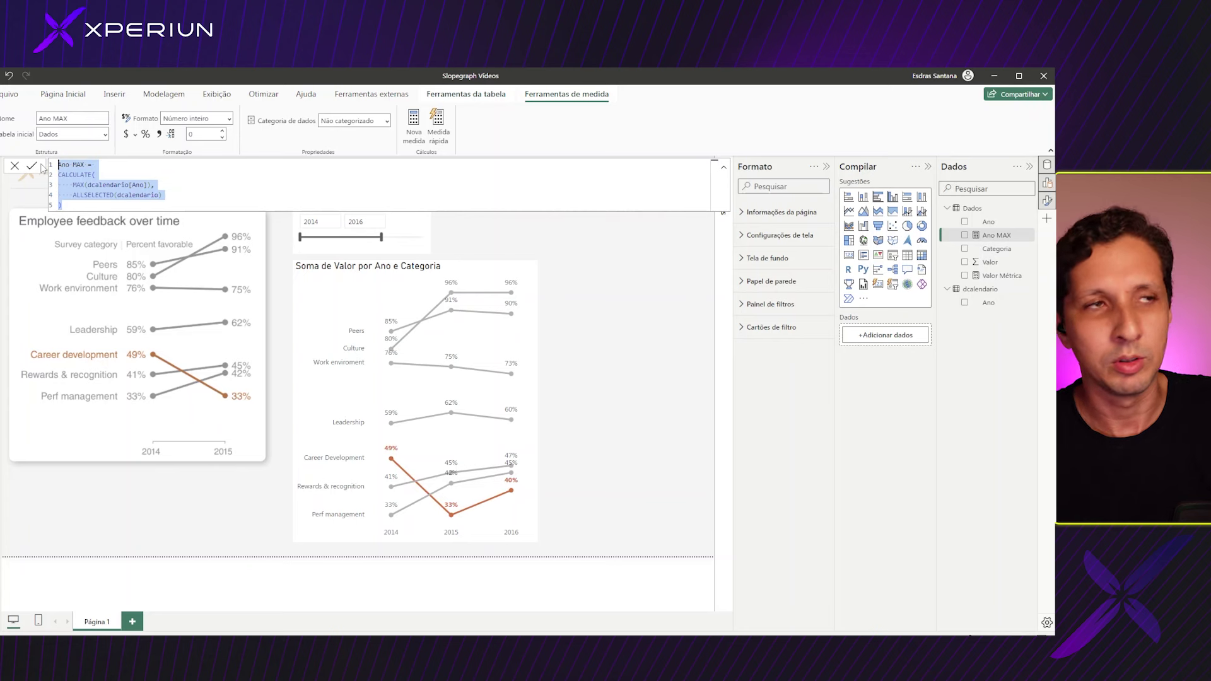
right_click(975, 209)
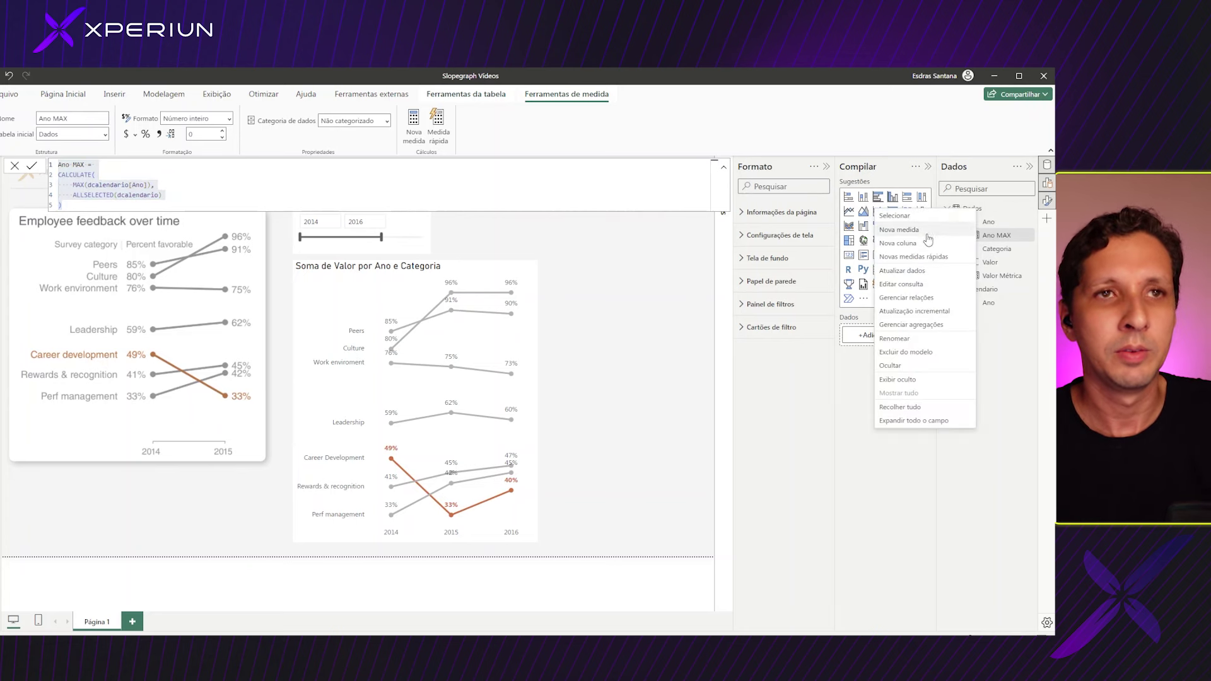
left_click(928, 232)
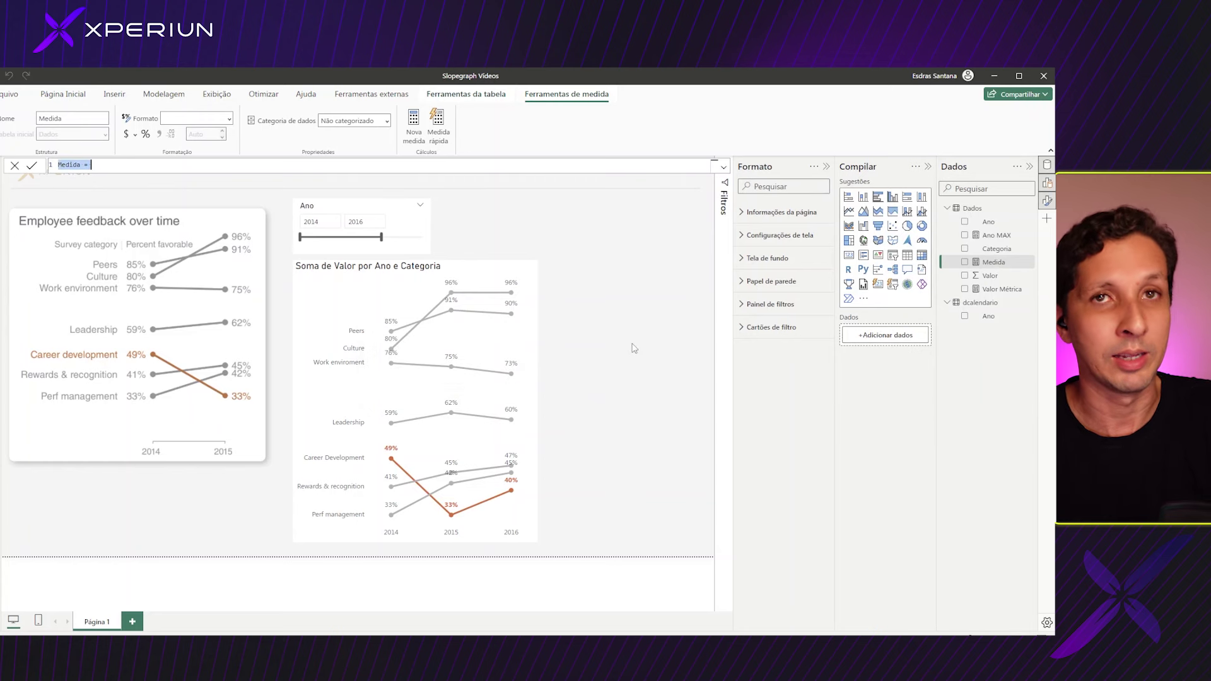
key("ctrl+v")
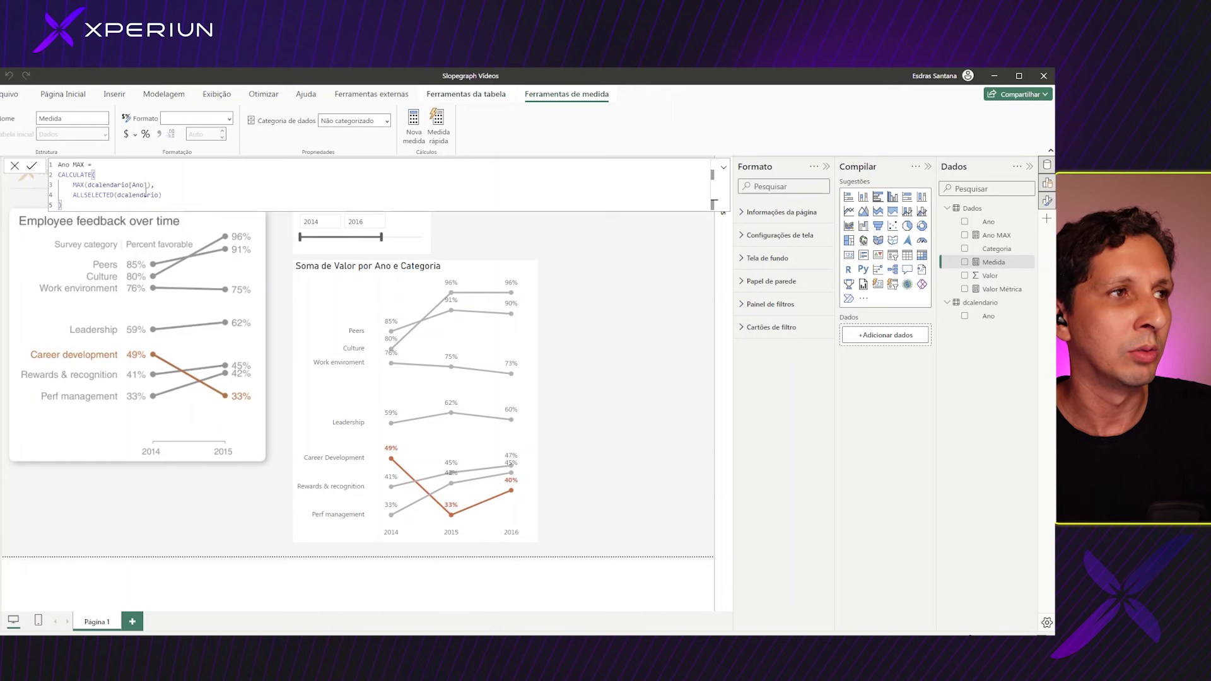
- Rename the measure Ano MIN, replace MAX with MIN in the formula, and commit it
double_click(79, 165)
type("MIN")
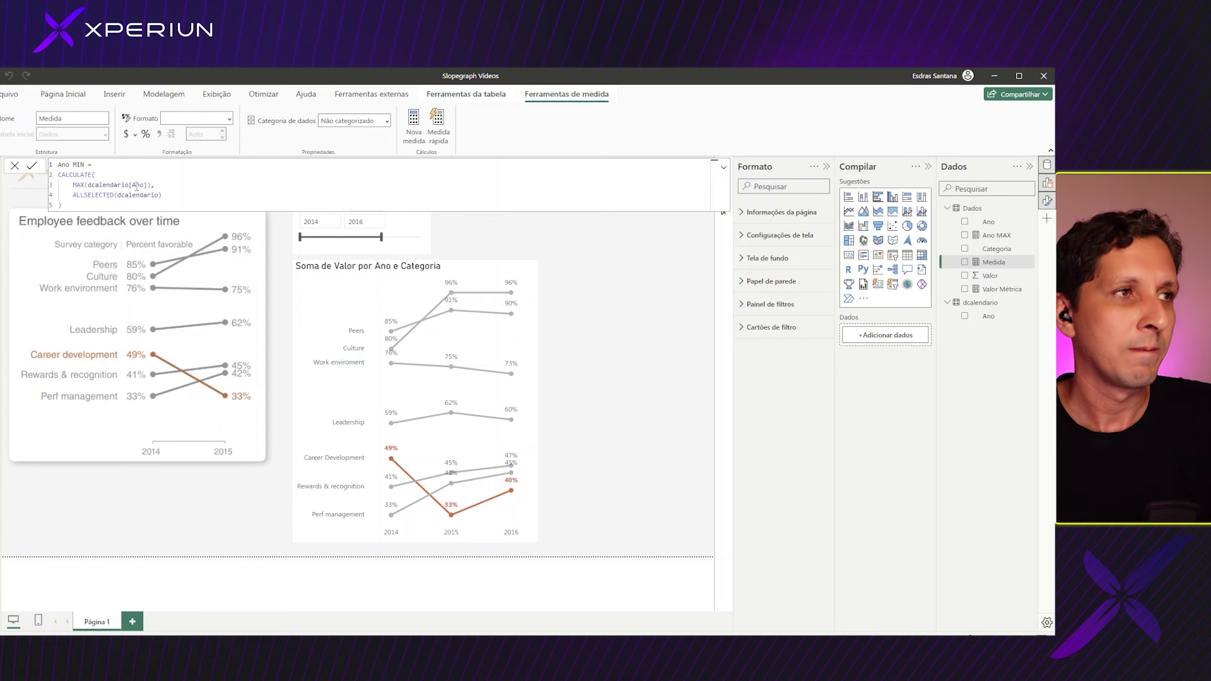
left_click(75, 206)
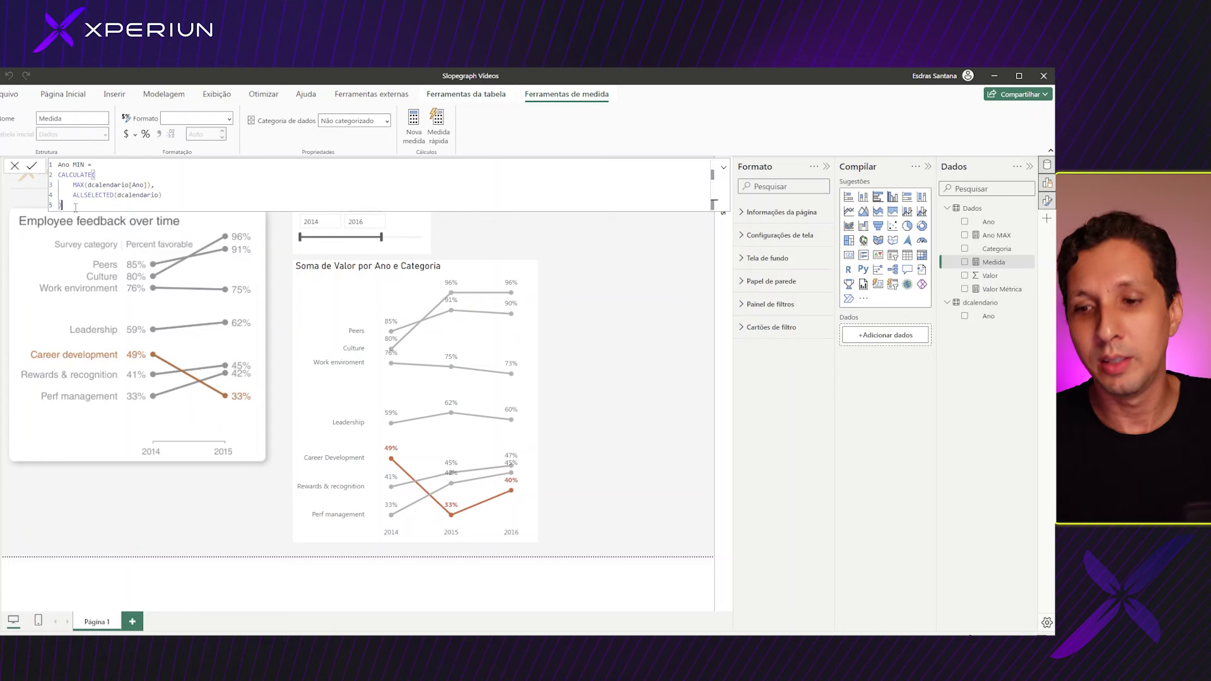
scroll(75, 206, "up", 2, "ctrl")
scroll(75, 206, "up", 1, "ctrl")
scroll(75, 207, "up", 1, "ctrl")
double_click(94, 195)
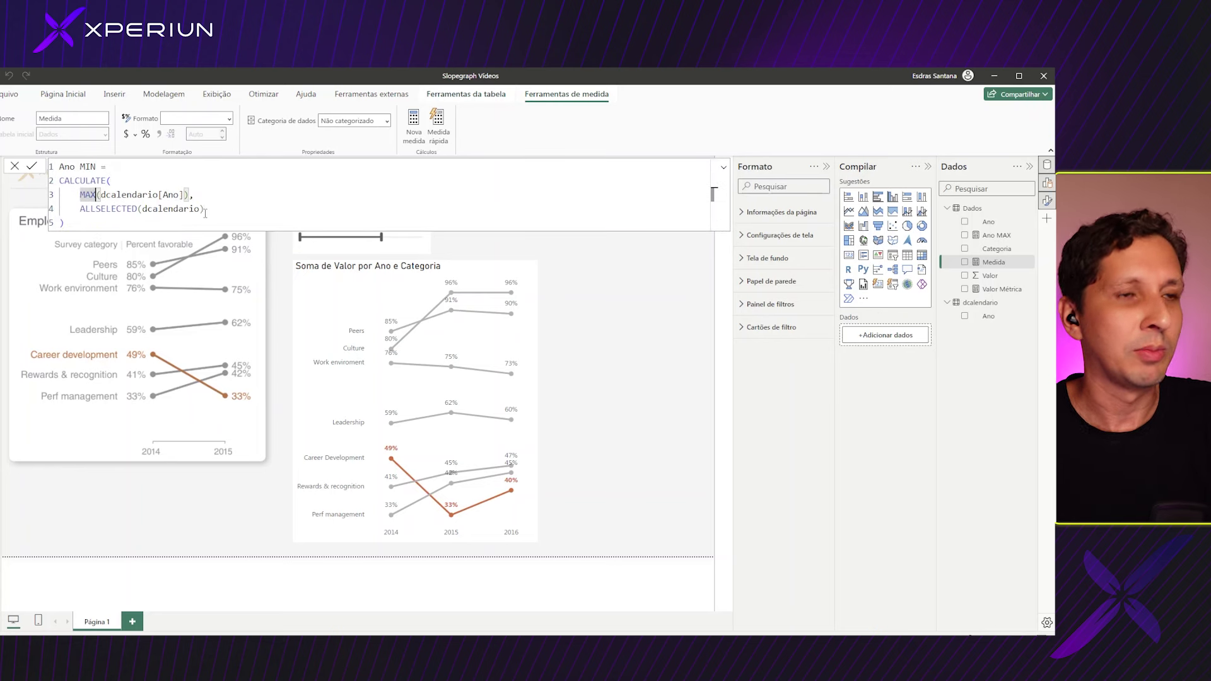
type("MIN")
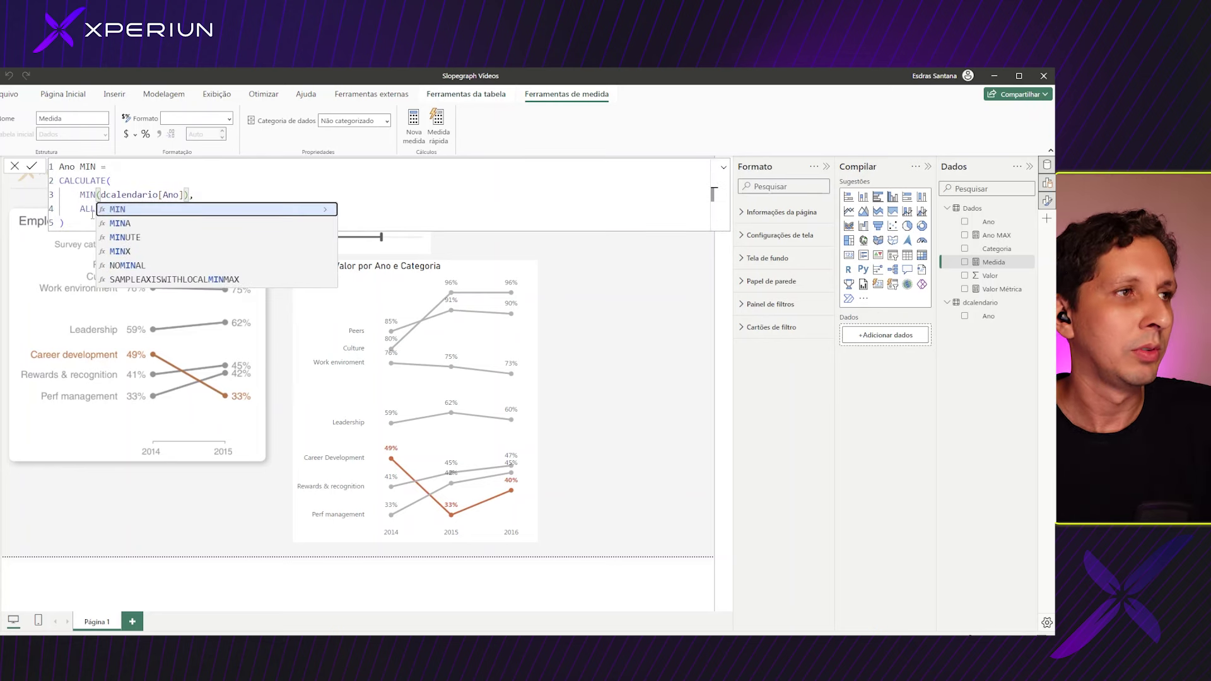
left_click(85, 224)
key("Return")
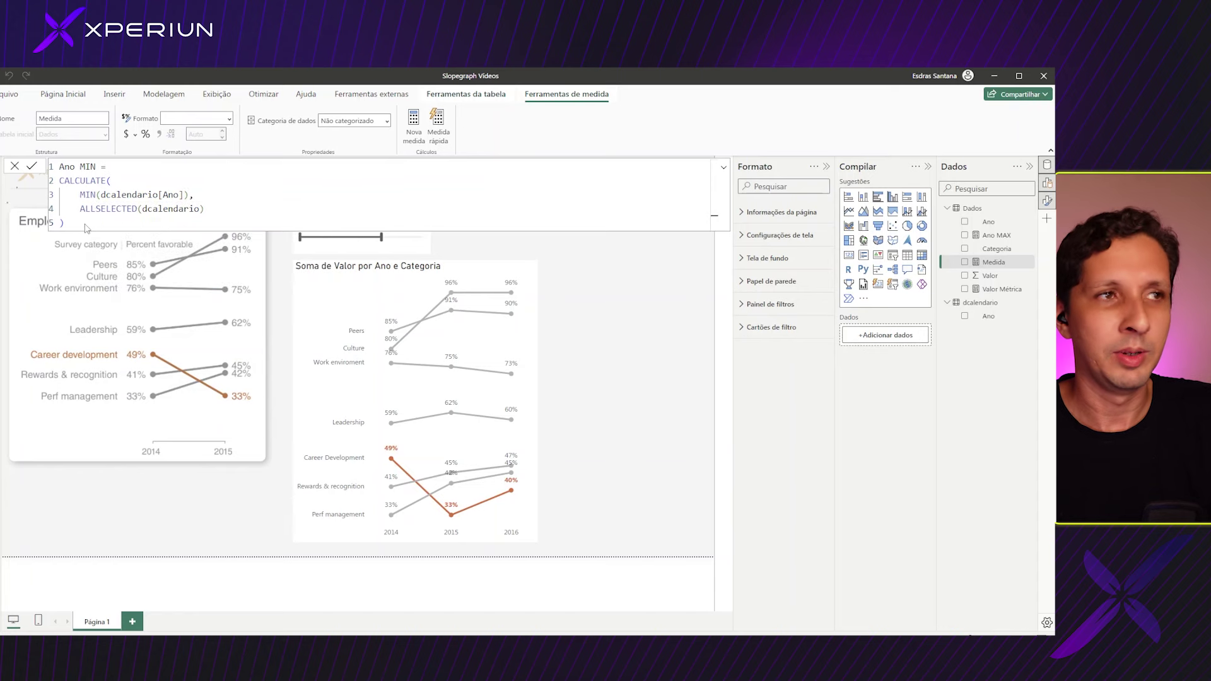
- Return to the report and add a blank measure Medida via the Dados table's context menu
left_click(621, 296)
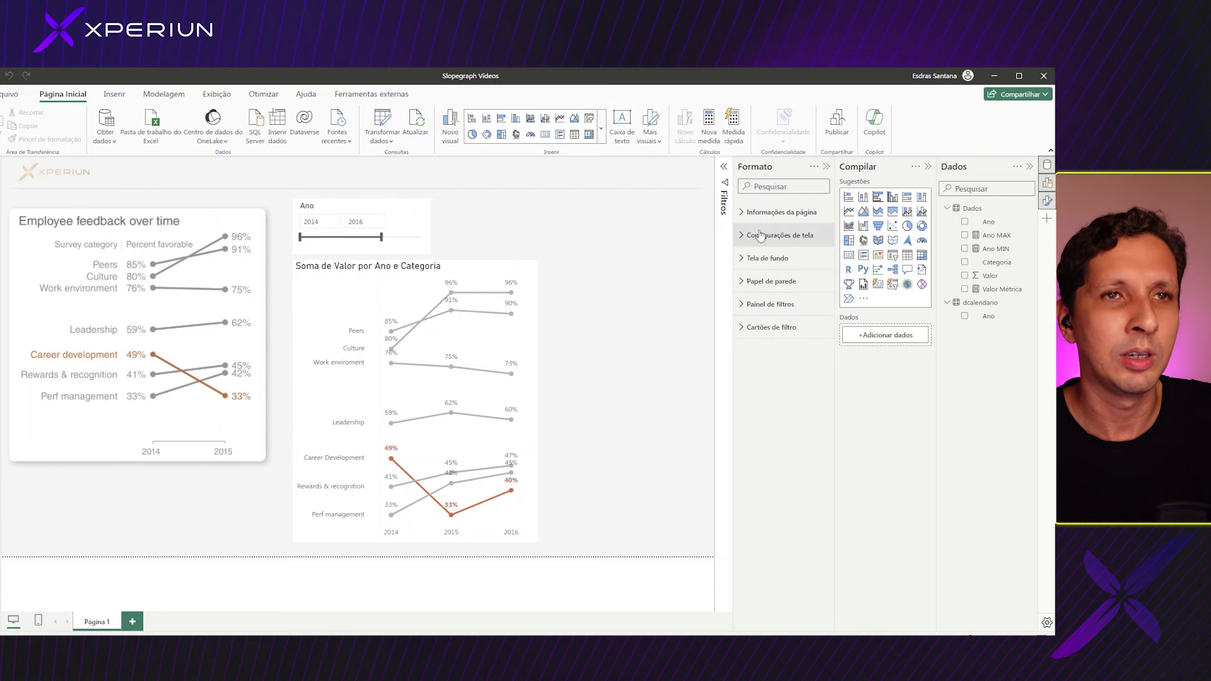
right_click(974, 218)
key("Escape")
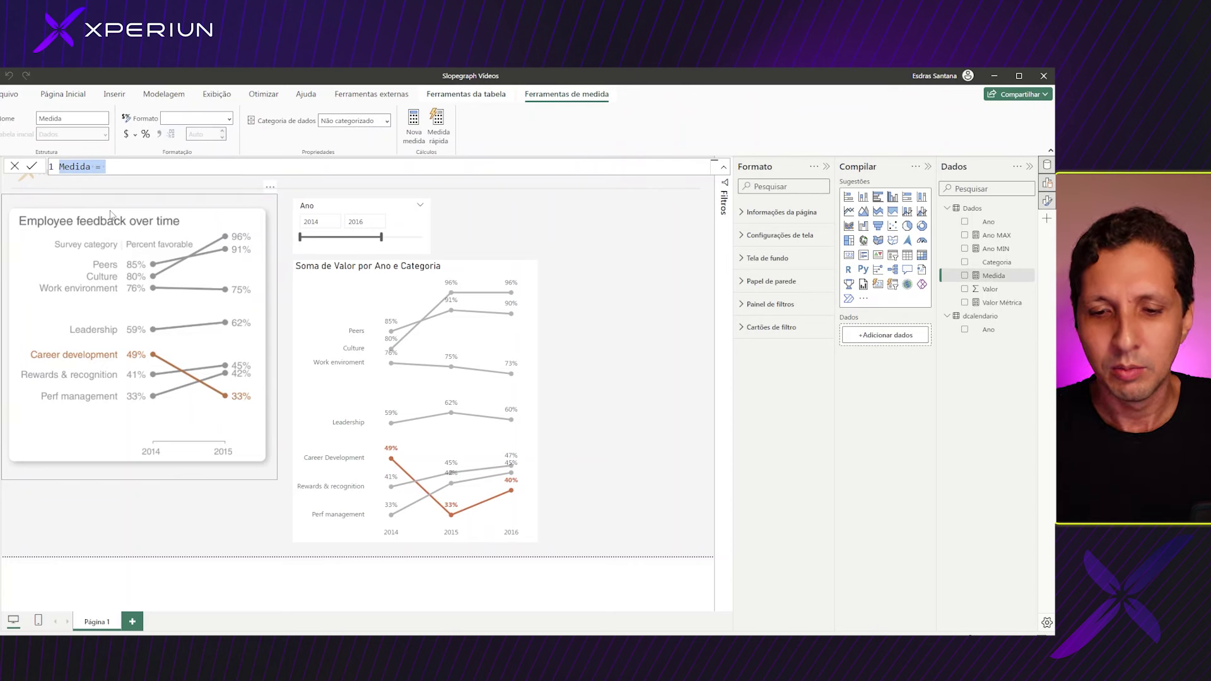
- Name the measure Valor Real and begin its body with SWITCH(TRUE(), on separate lines
type("Valor Real")
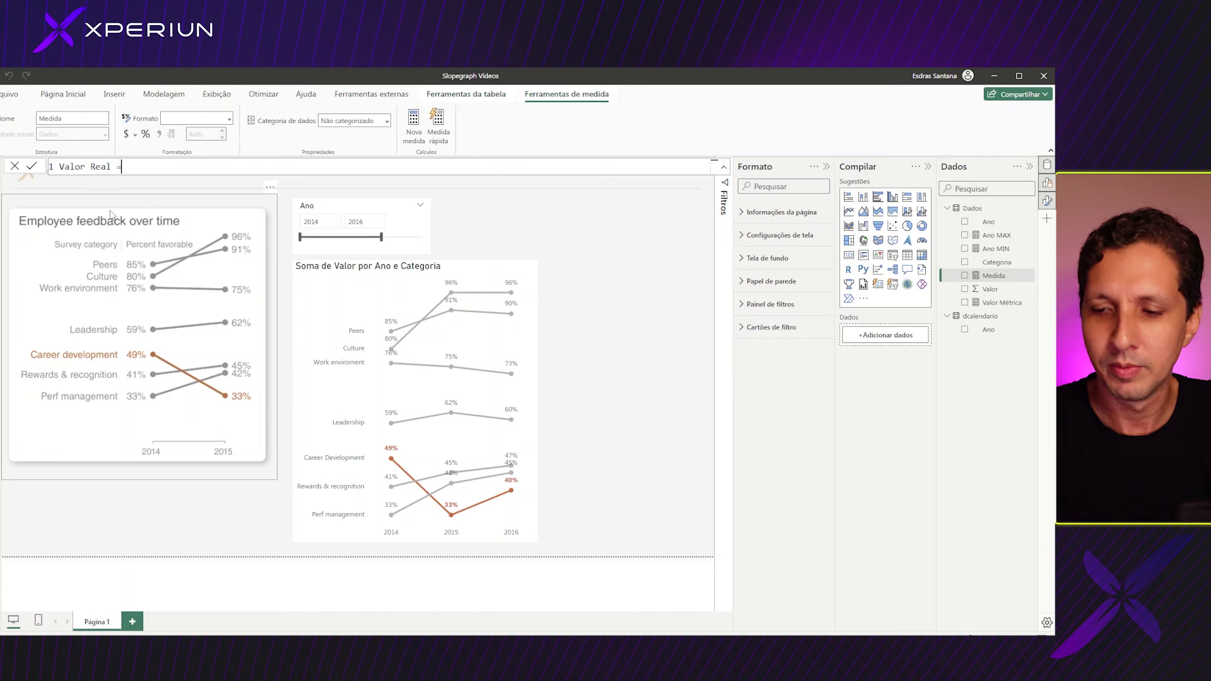
key("shift+Return")
type("SW")
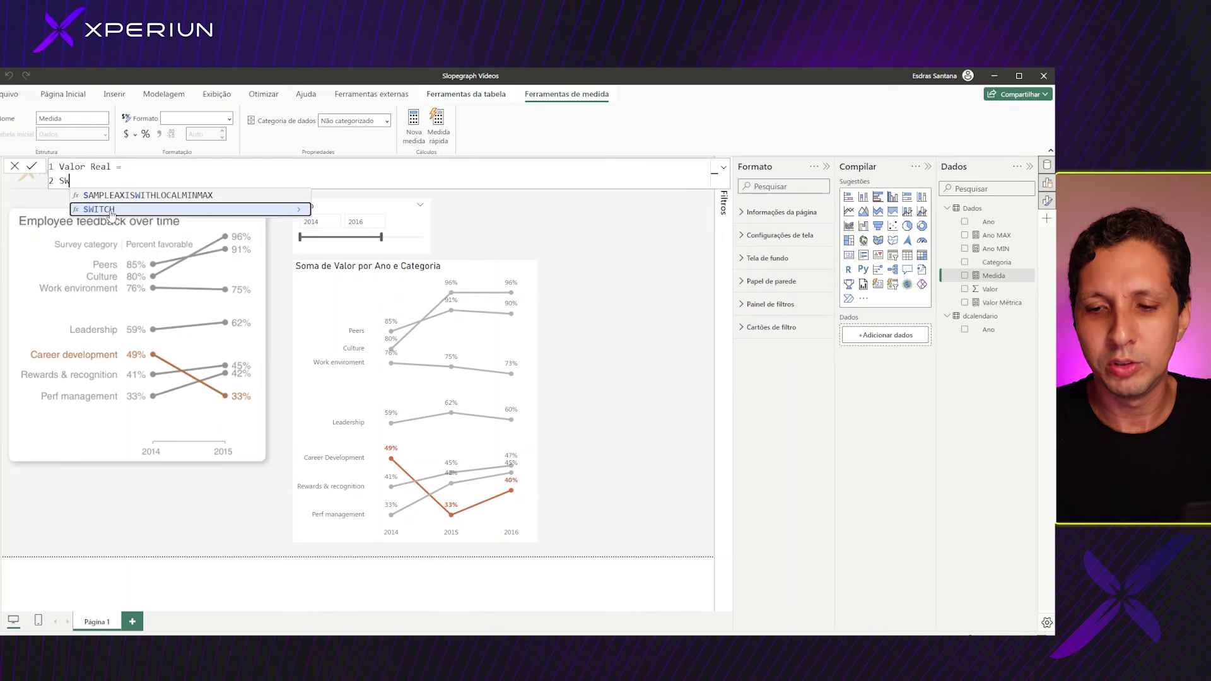
left_click(111, 209)
key("shift+Return")
type("TEU")
key("BackSpace")
key("BackSpace")
key("BackSpace")
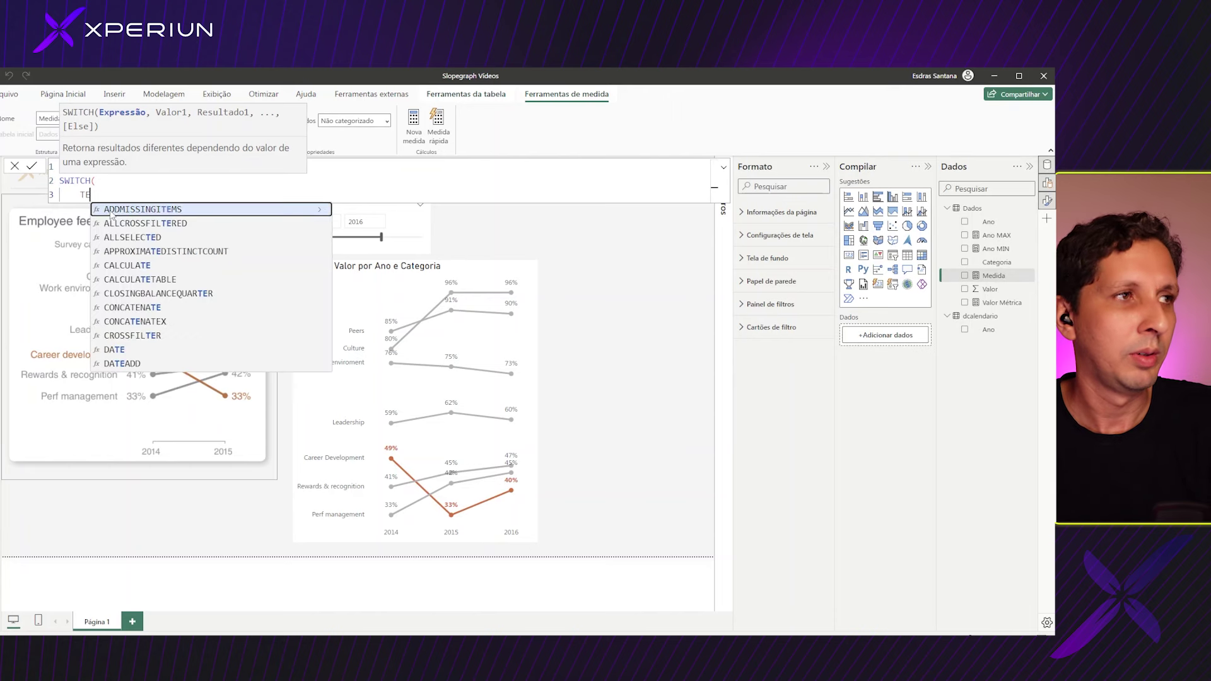
type("RU")
left_click(111, 212)
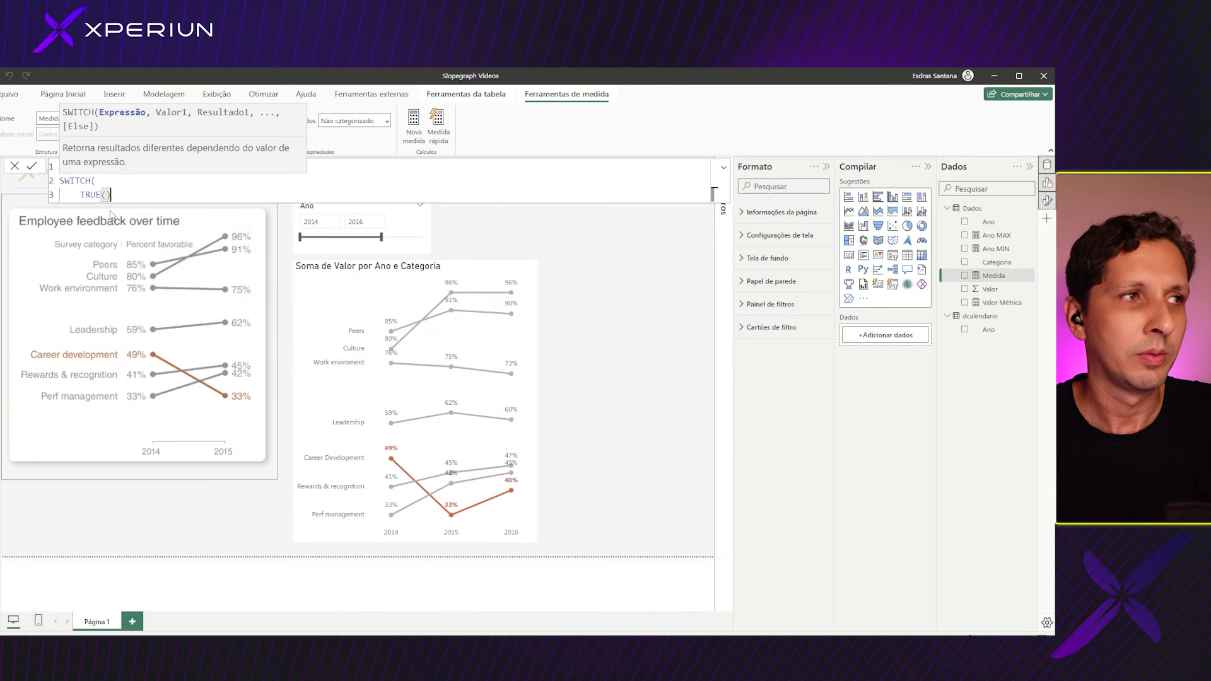
type(",")
key("shift+Return")
- Add the condition SELECTEDVALUE(dcalendario[Ano]) = [Ano MAX] returning [Valor Métrica]
type("SLEC")
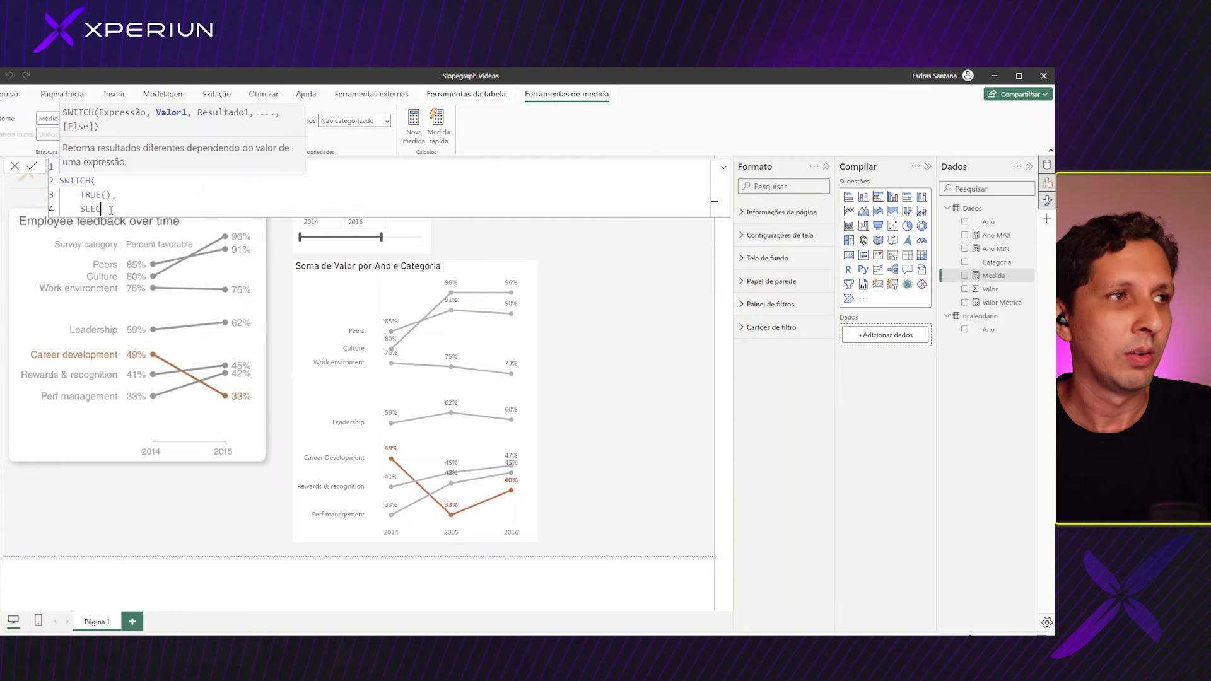
key("BackSpace")
key("BackSpace")
key("BackSpace")
type("ELECTE")
key("Down")
key("Down")
key("Down")
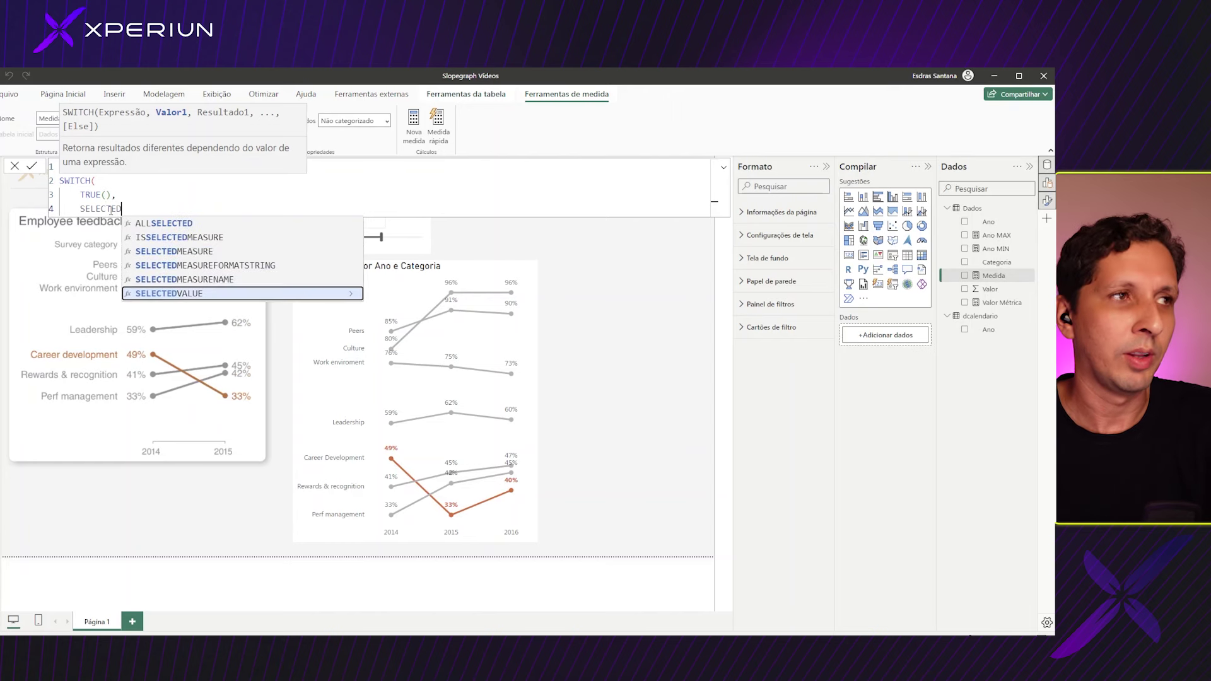
key("Tab")
left_click(195, 294)
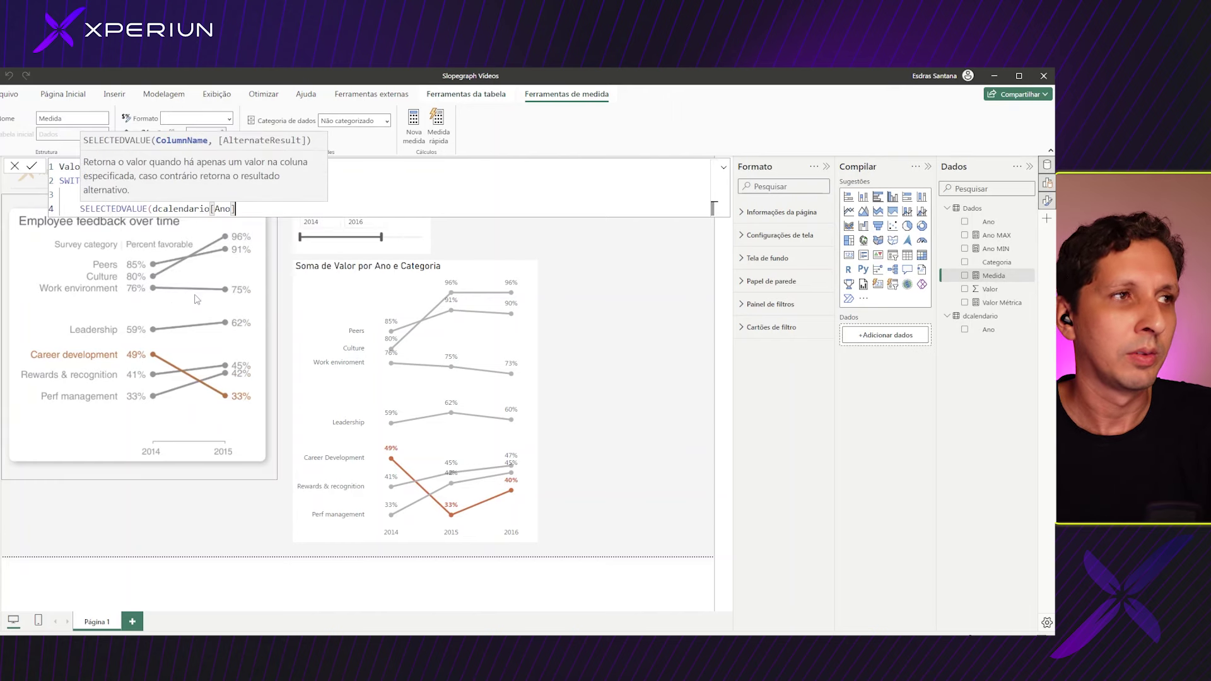
type(" =")
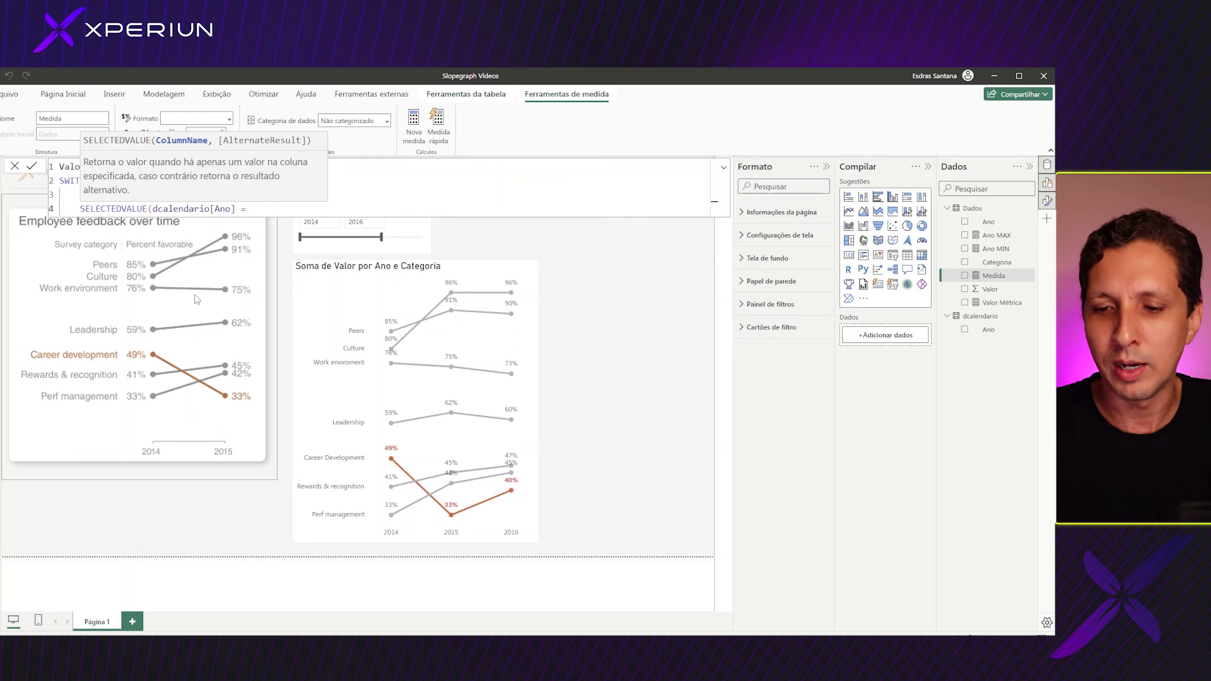
type(" [ANO")
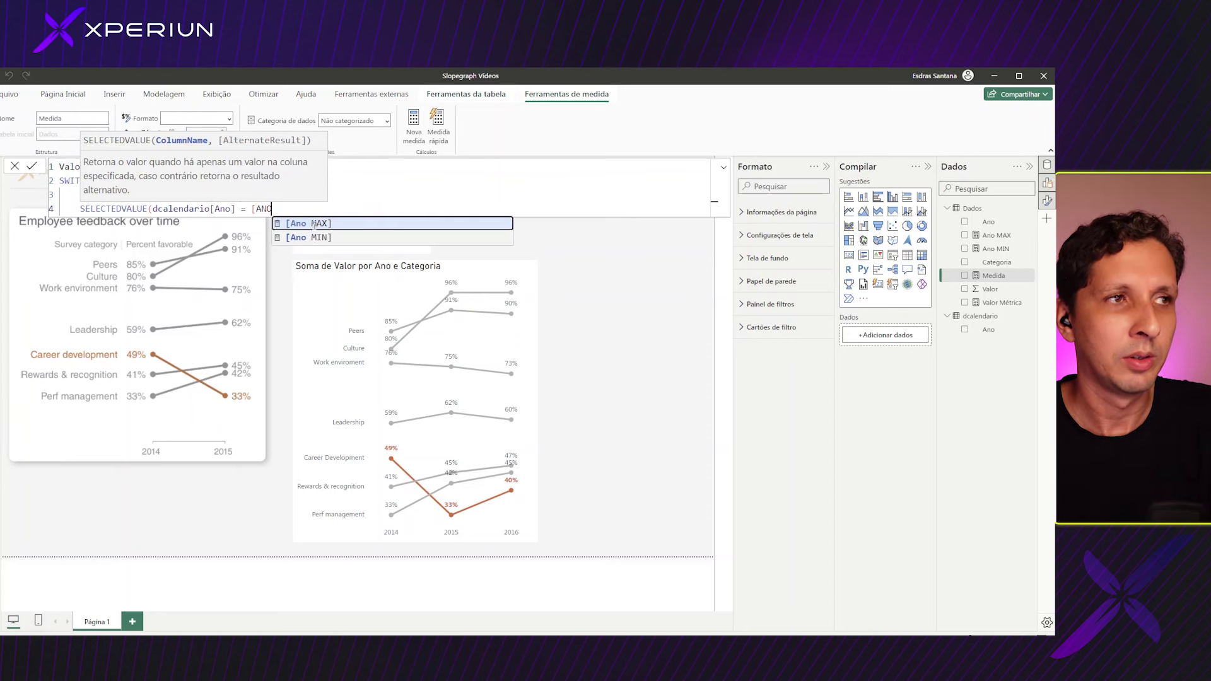
left_click(313, 224)
type(",")
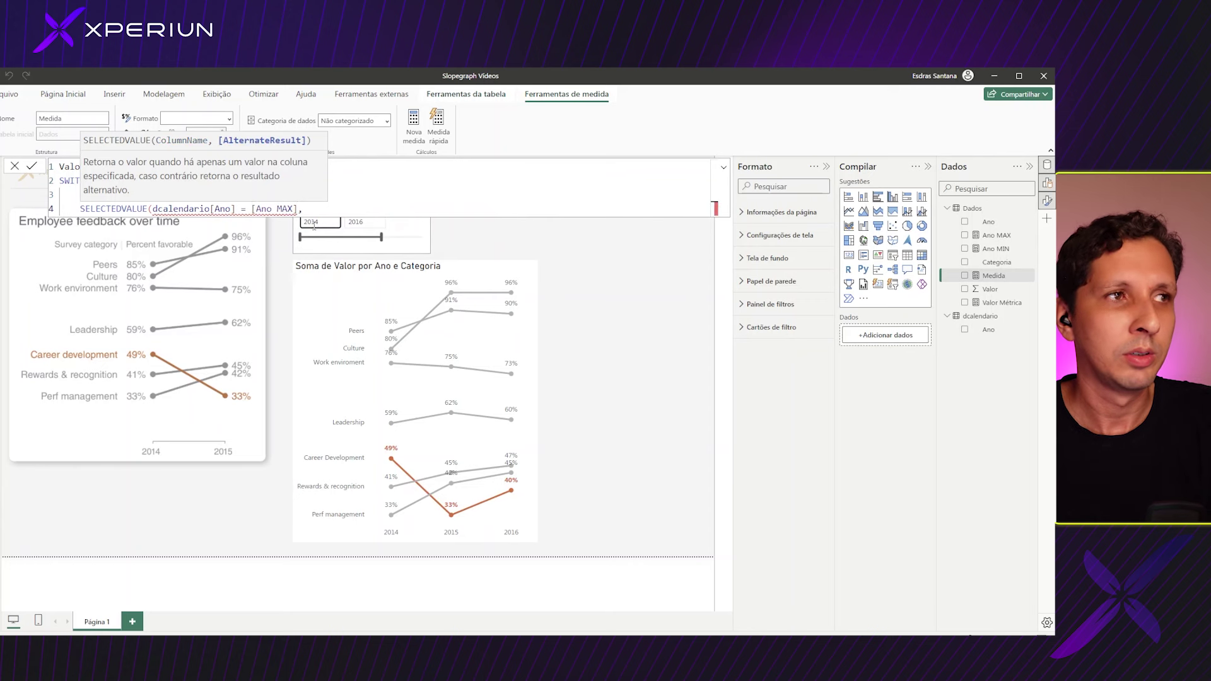
left_click(237, 210)
type(")")
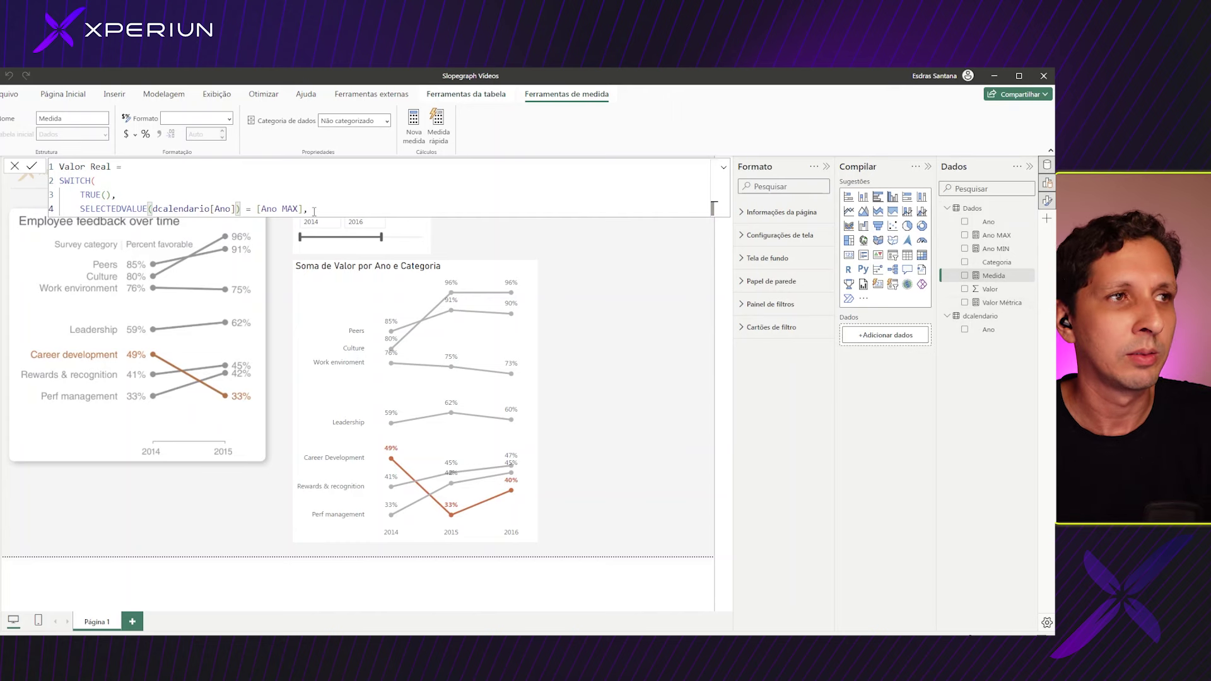
type("[VAL")
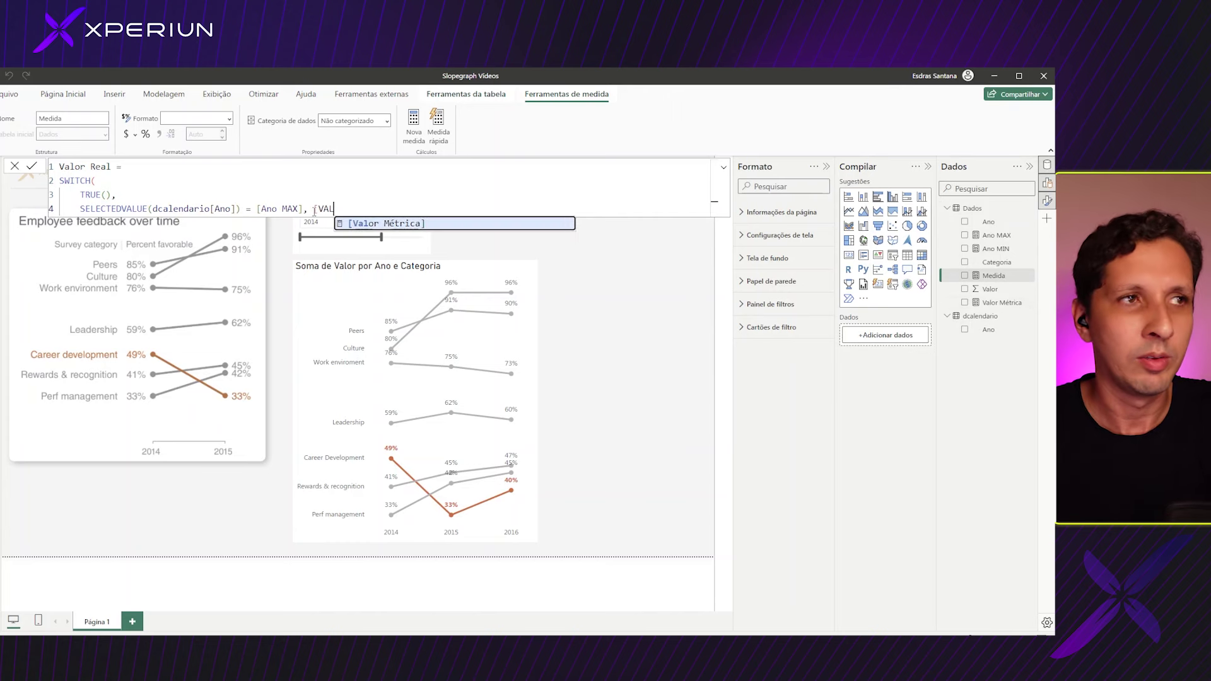
key("Tab")
type(",")
key("shift+Return")
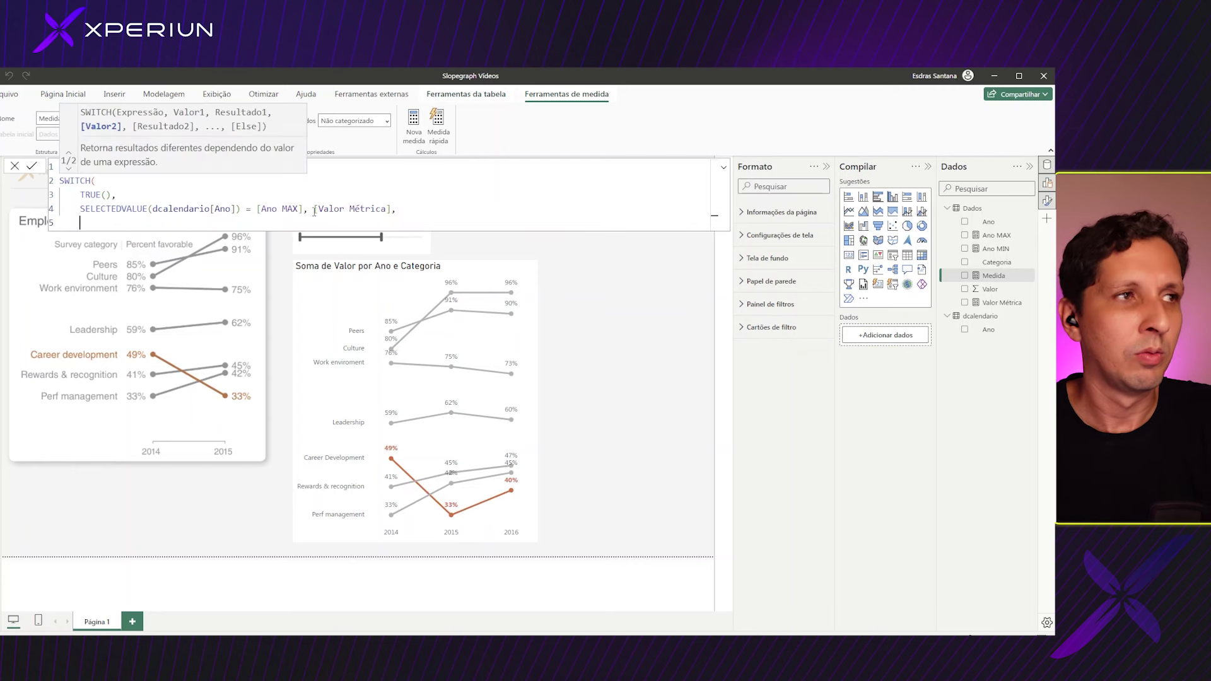
- Duplicate the first condition onto the next line and change it to use [Ano MIN]
left_click_drag(80, 206, 399, 209)
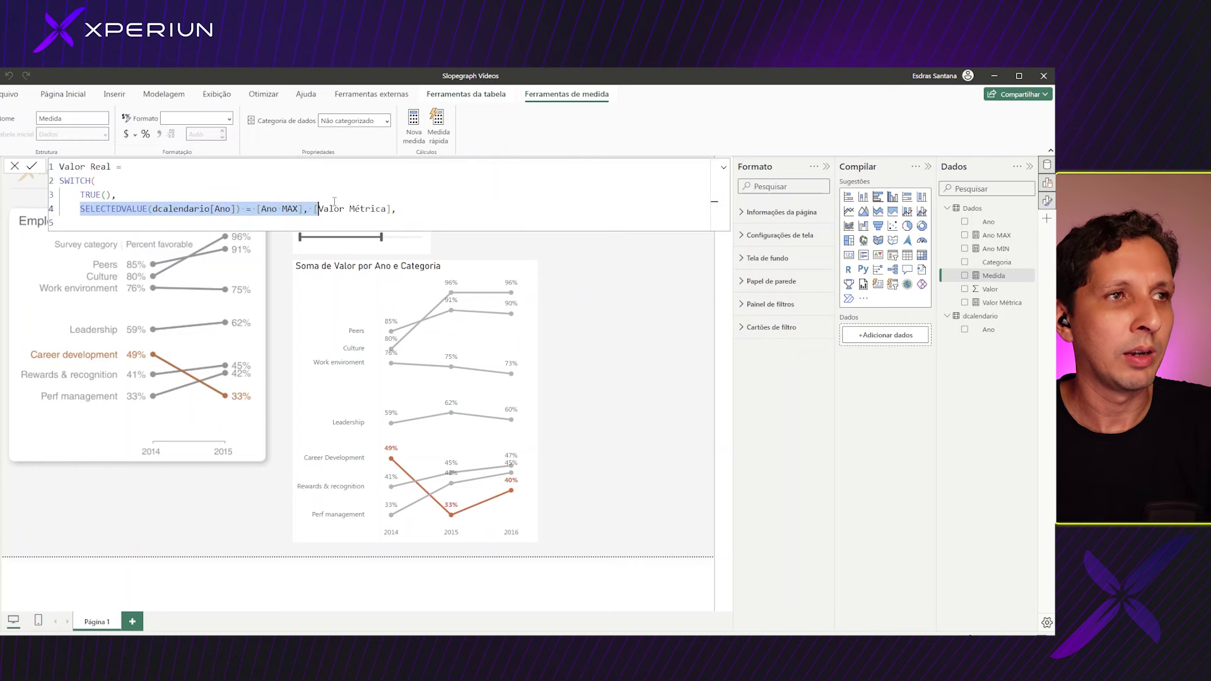
key("ctrl+c")
left_click(92, 224)
key("ctrl+v")
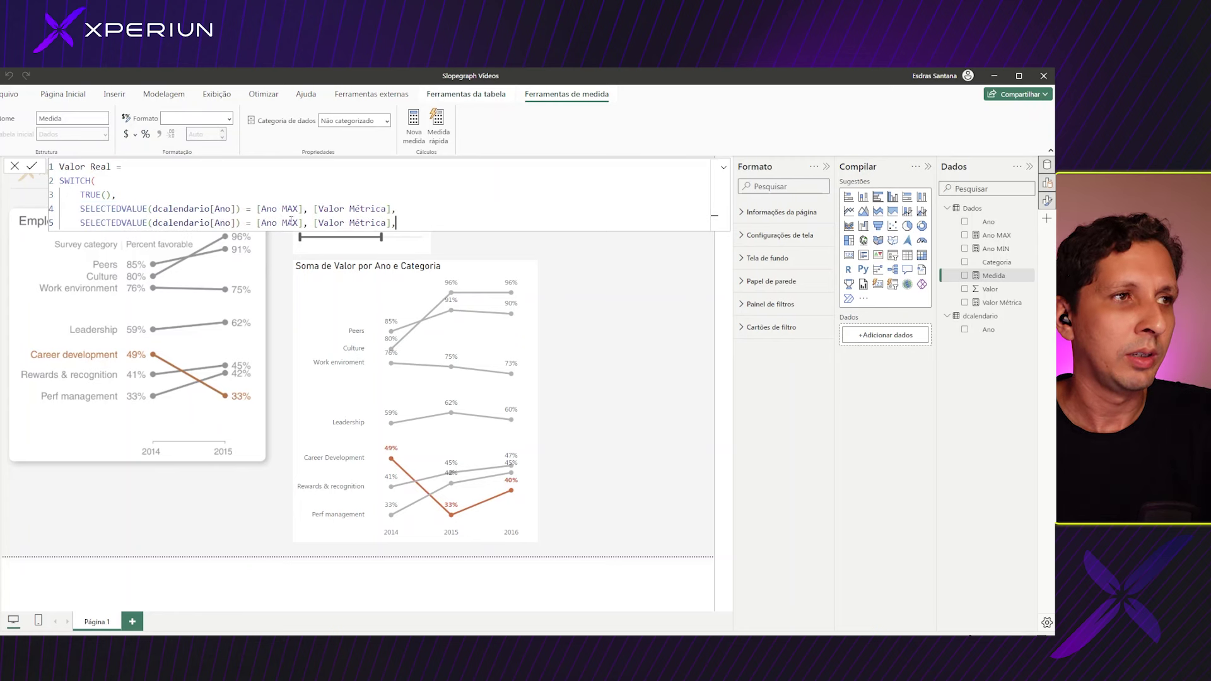
double_click(294, 222)
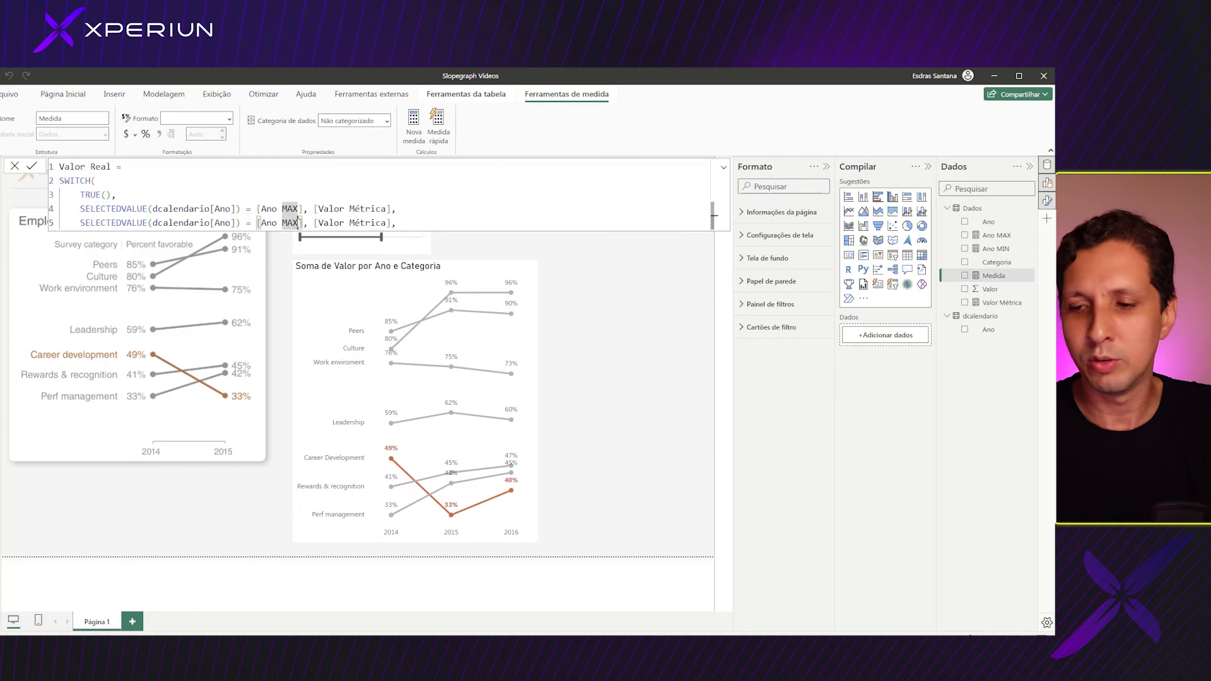
type("MIN")
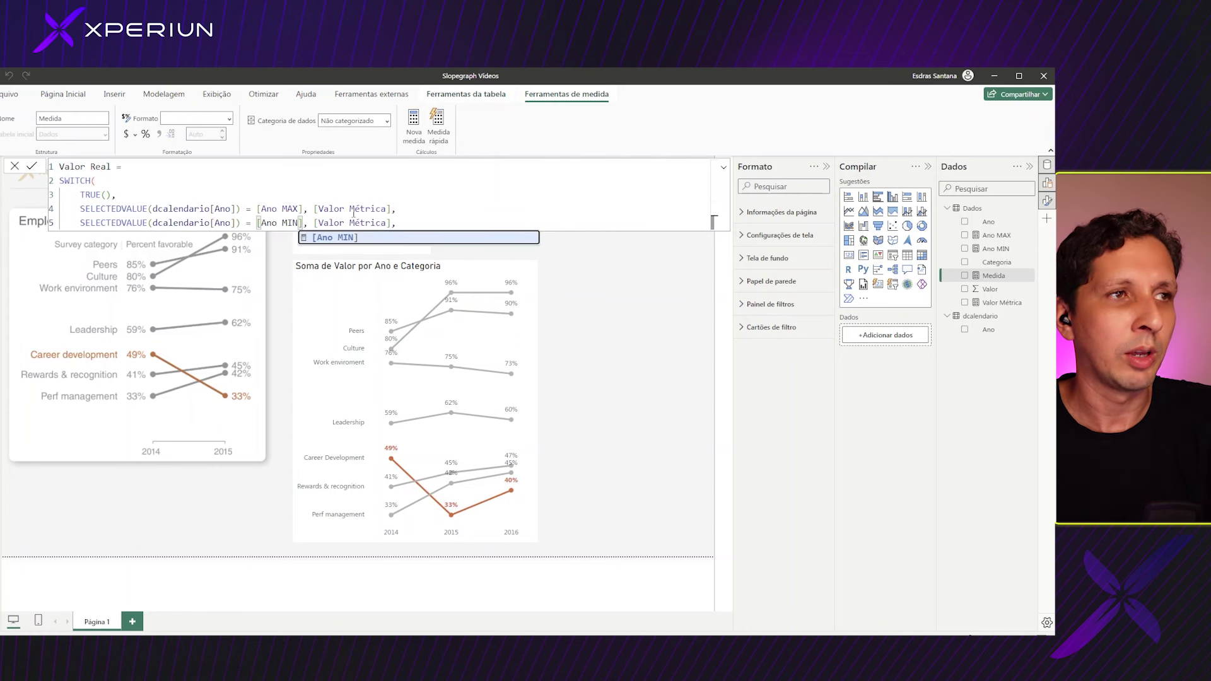
left_click(417, 224)
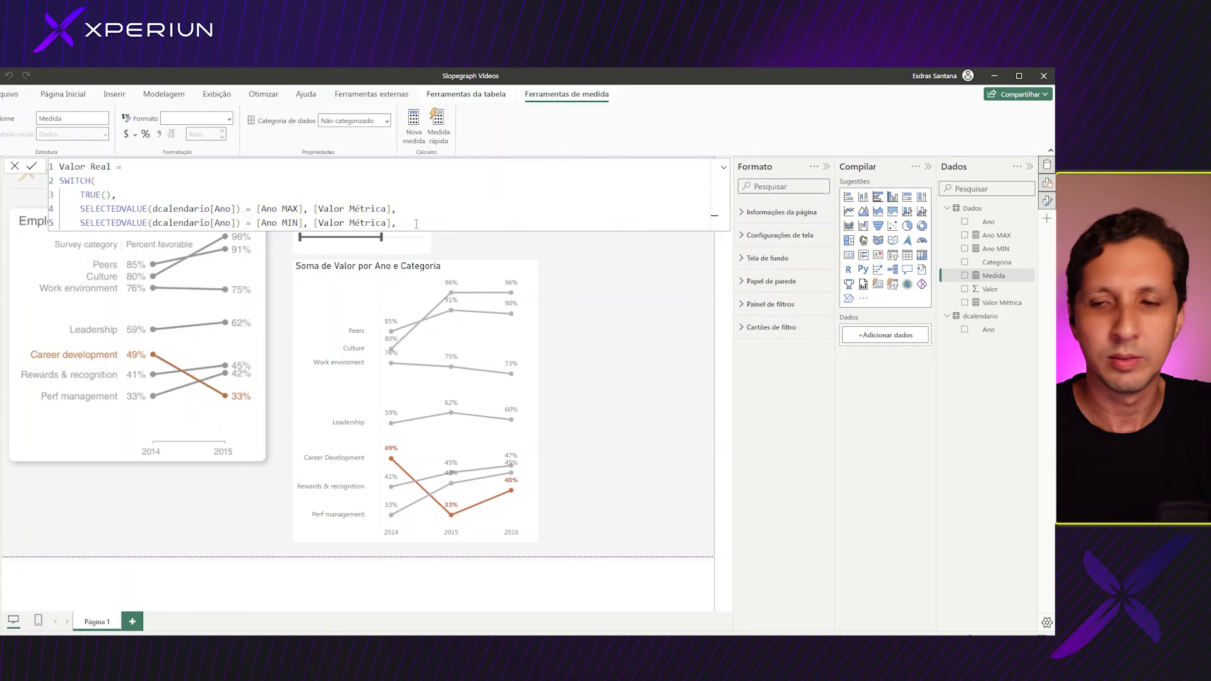
- Add BLANK() as the SWITCH fallback, close the parenthesis and commit the measure
key("shift+Return")
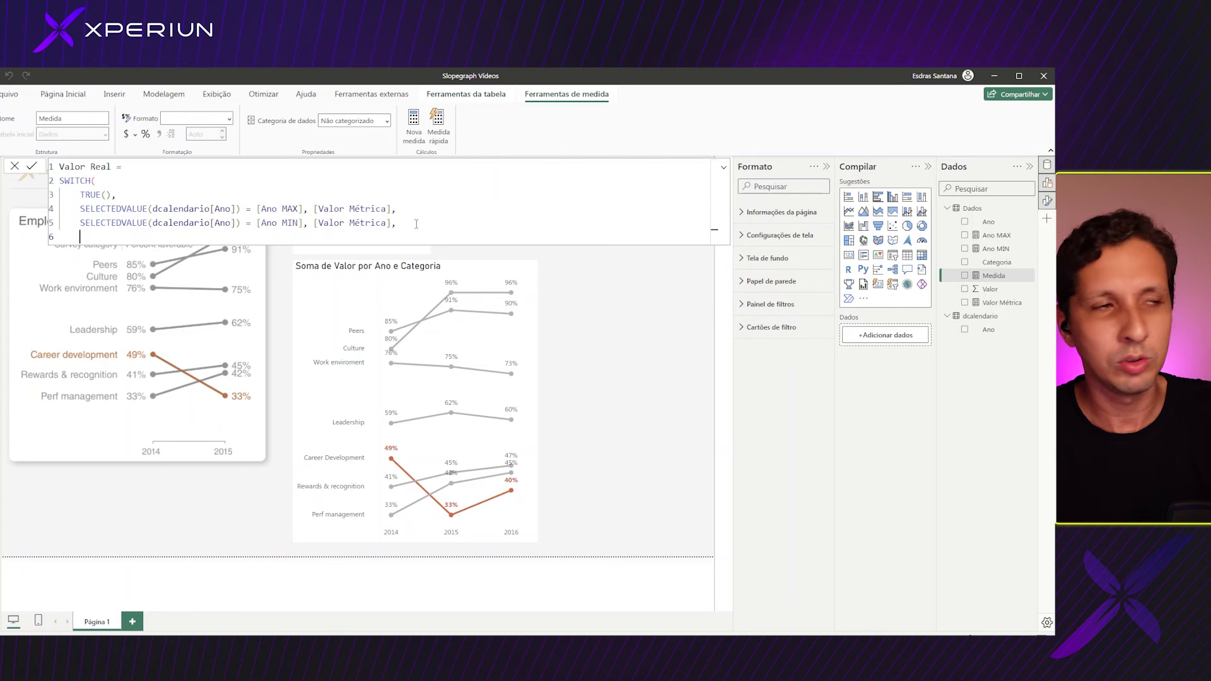
type("BLA")
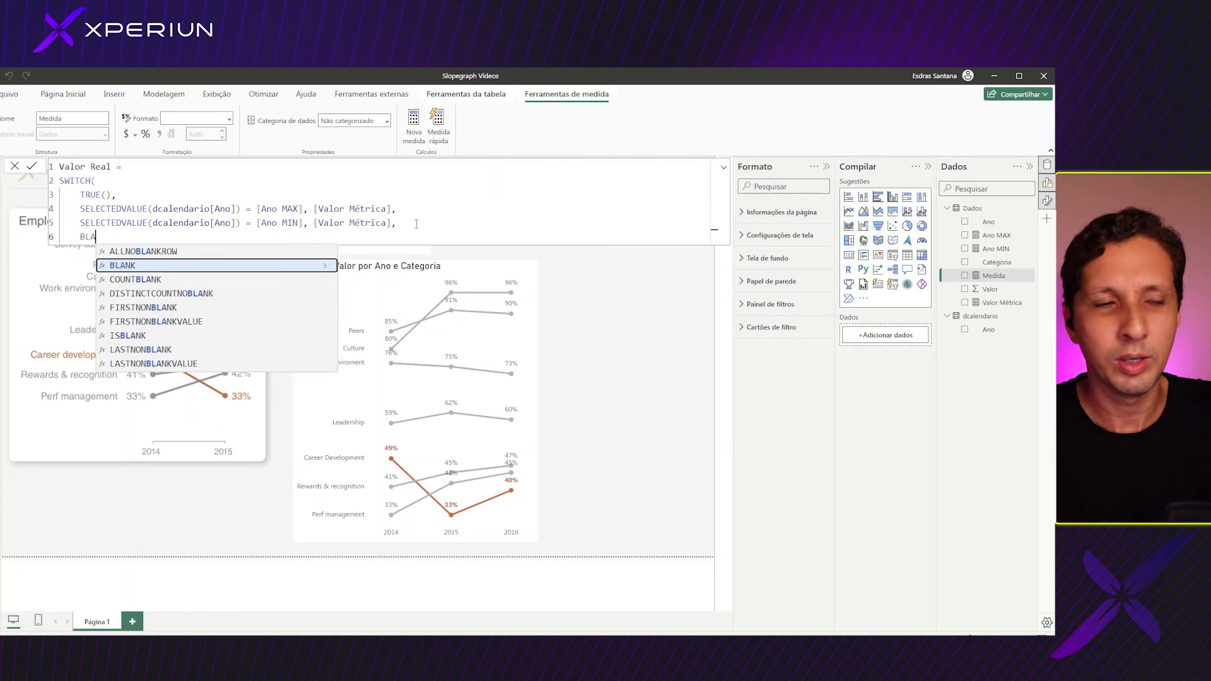
key("Tab")
key("shift+Return")
type(")")
key("Return")
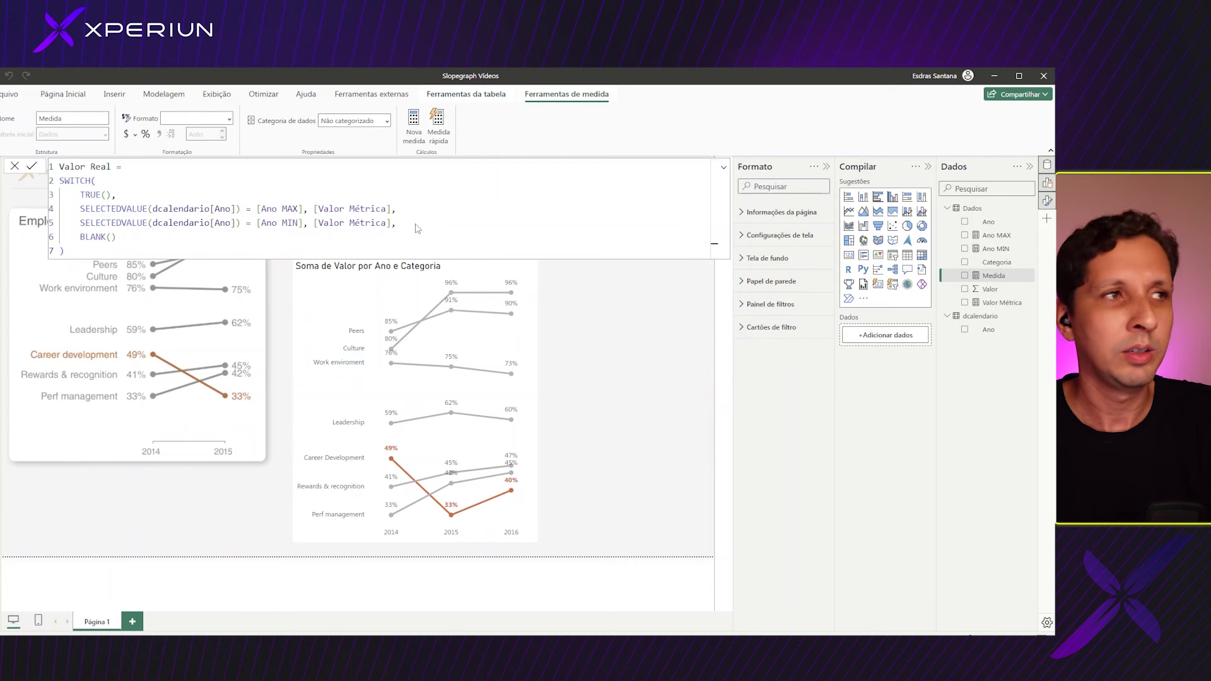
- Return to the report and make the slopegraph line chart narrower
left_click(579, 285)
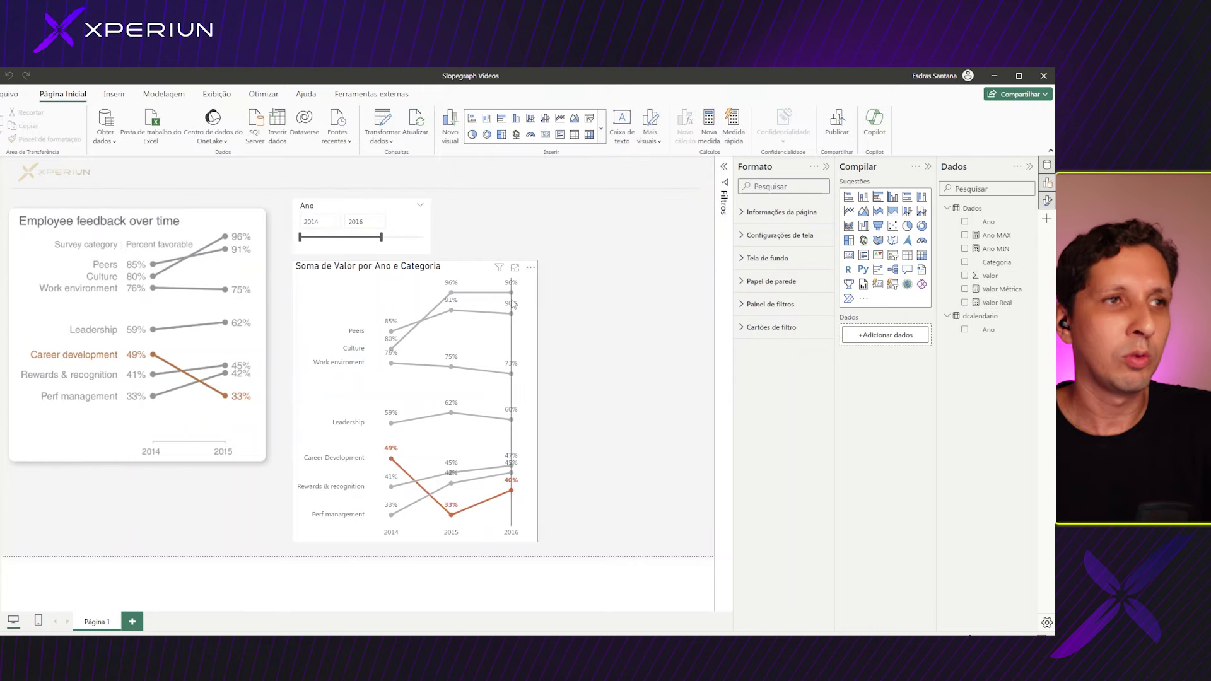
left_click(535, 383)
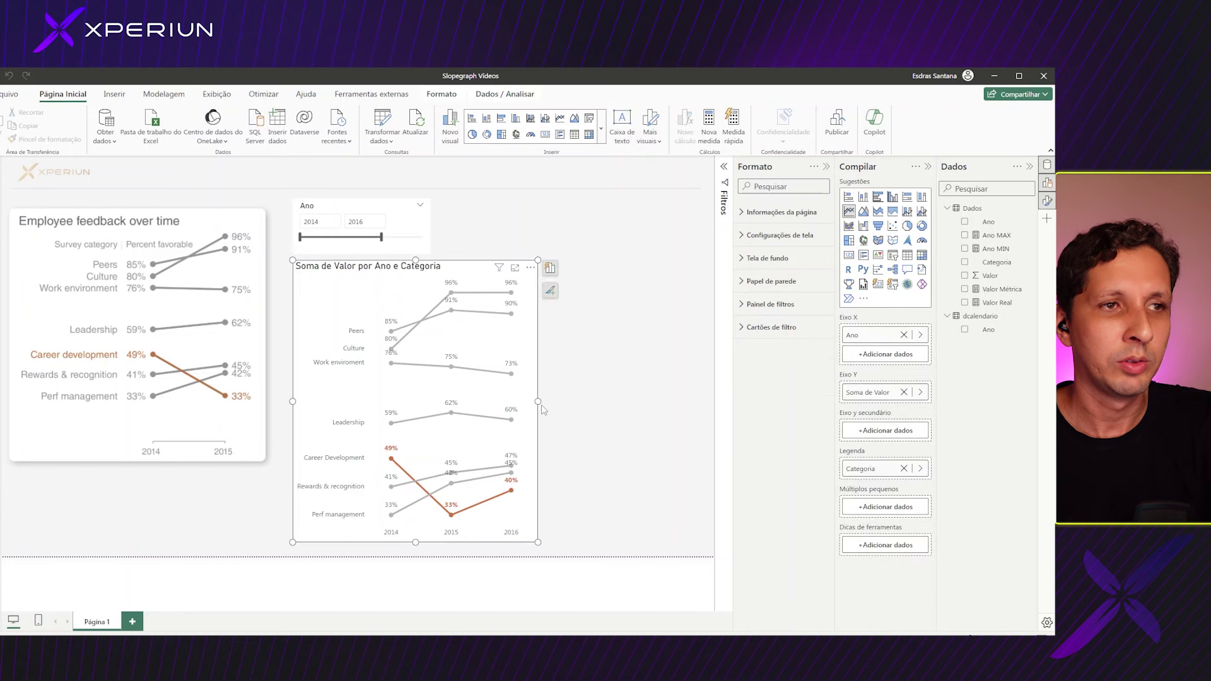
left_click_drag(537, 404, 443, 401)
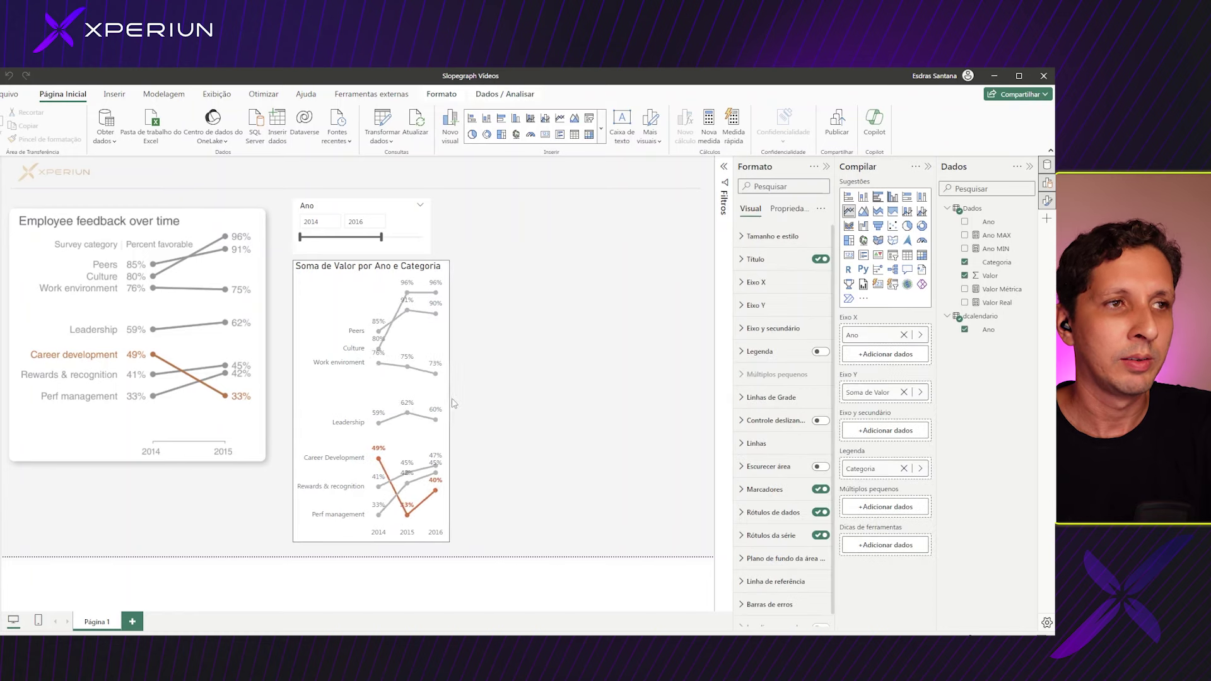
left_click(573, 365)
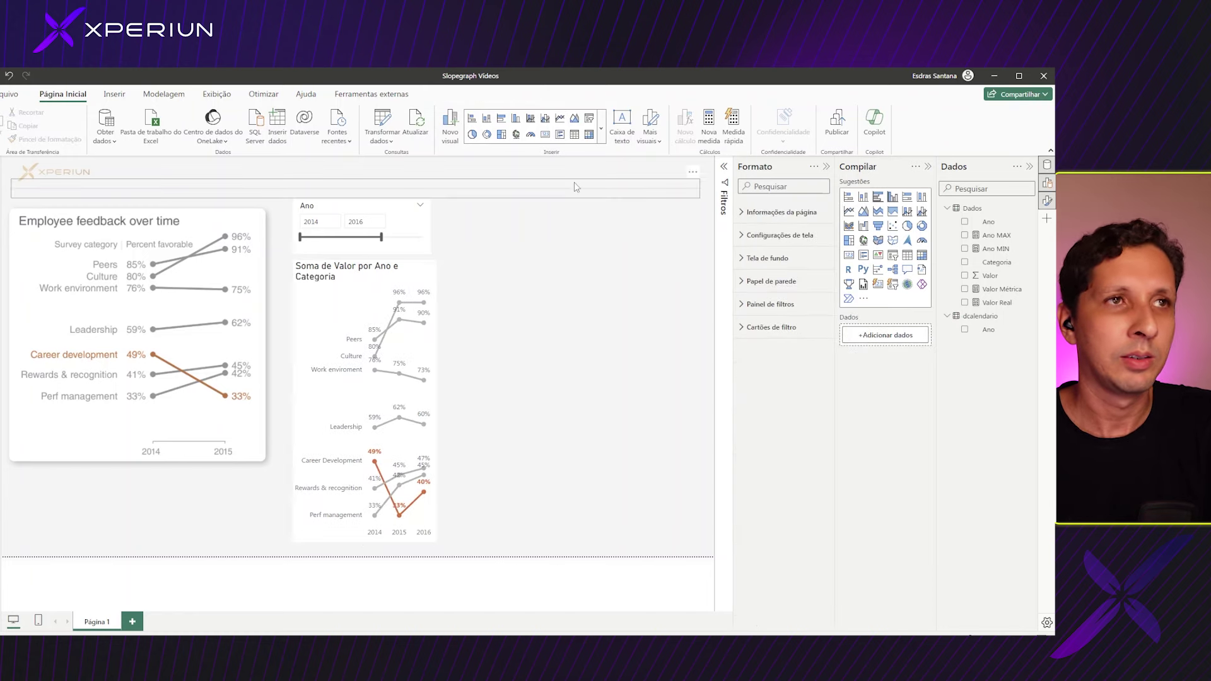
- Insert a new Table visual and size it into the freed space
left_click(574, 135)
left_click_drag(612, 430, 620, 430)
left_click_drag(707, 541, 596, 495)
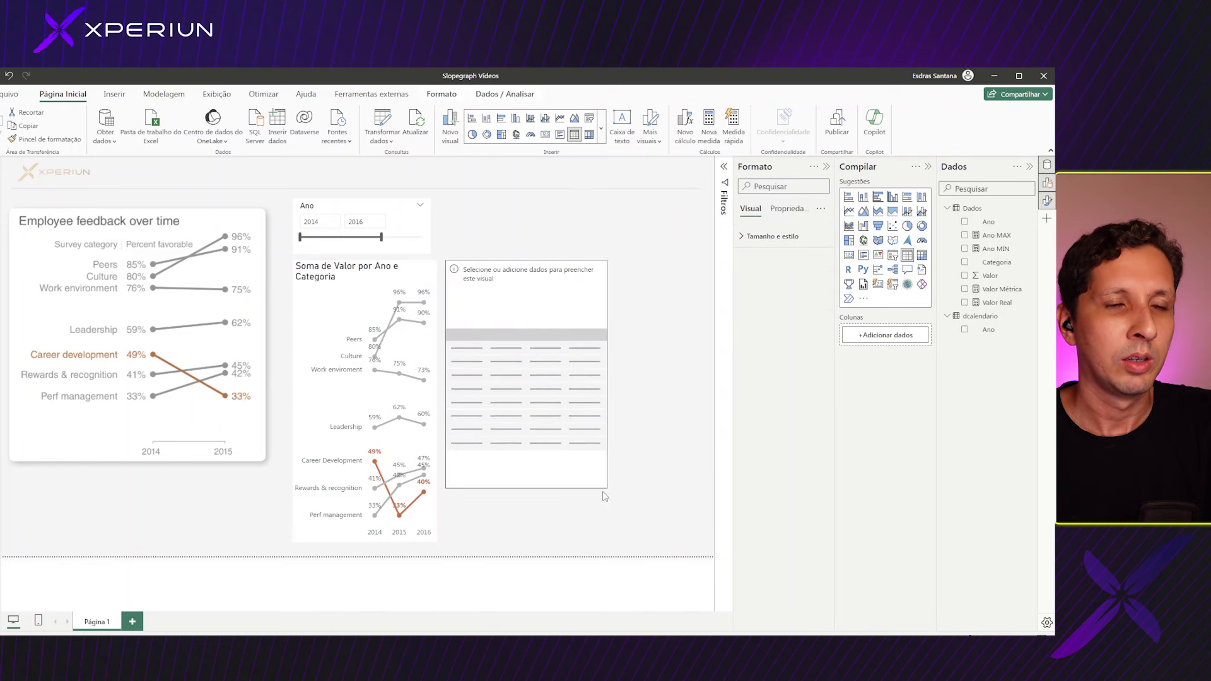
left_click_drag(525, 309, 544, 328)
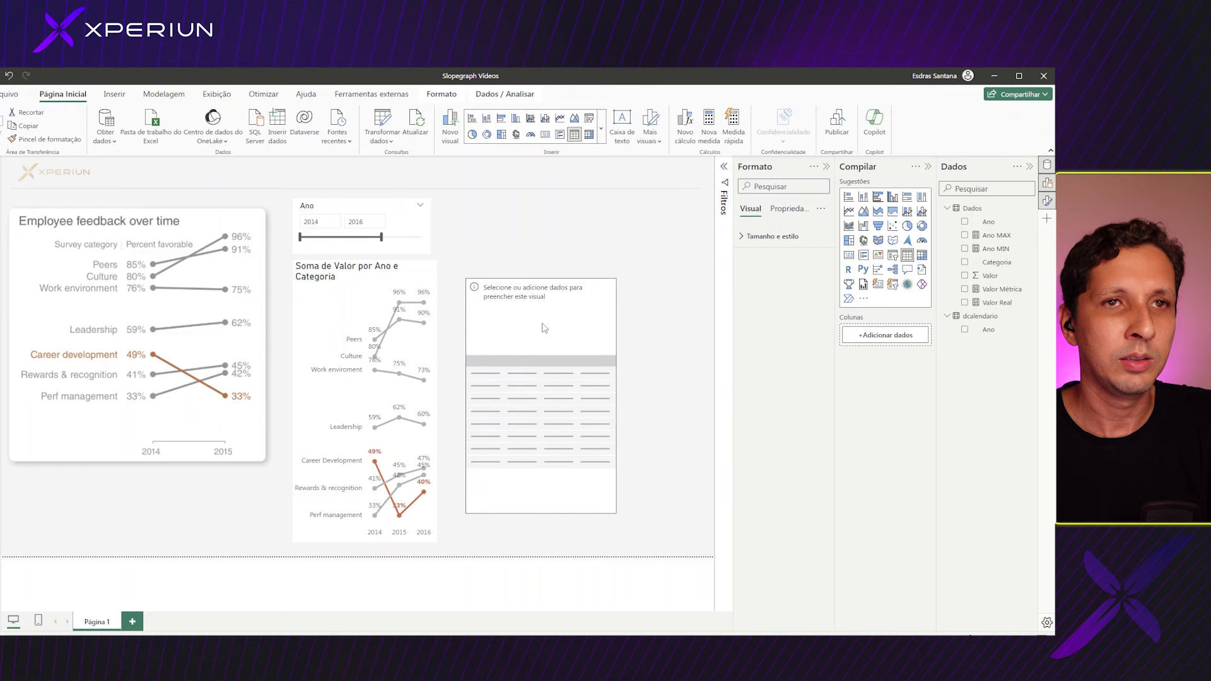
- Add Ano, Valor Métrica and Valor Real to the table, extending the Ano slicer to 2017
left_click(964, 329)
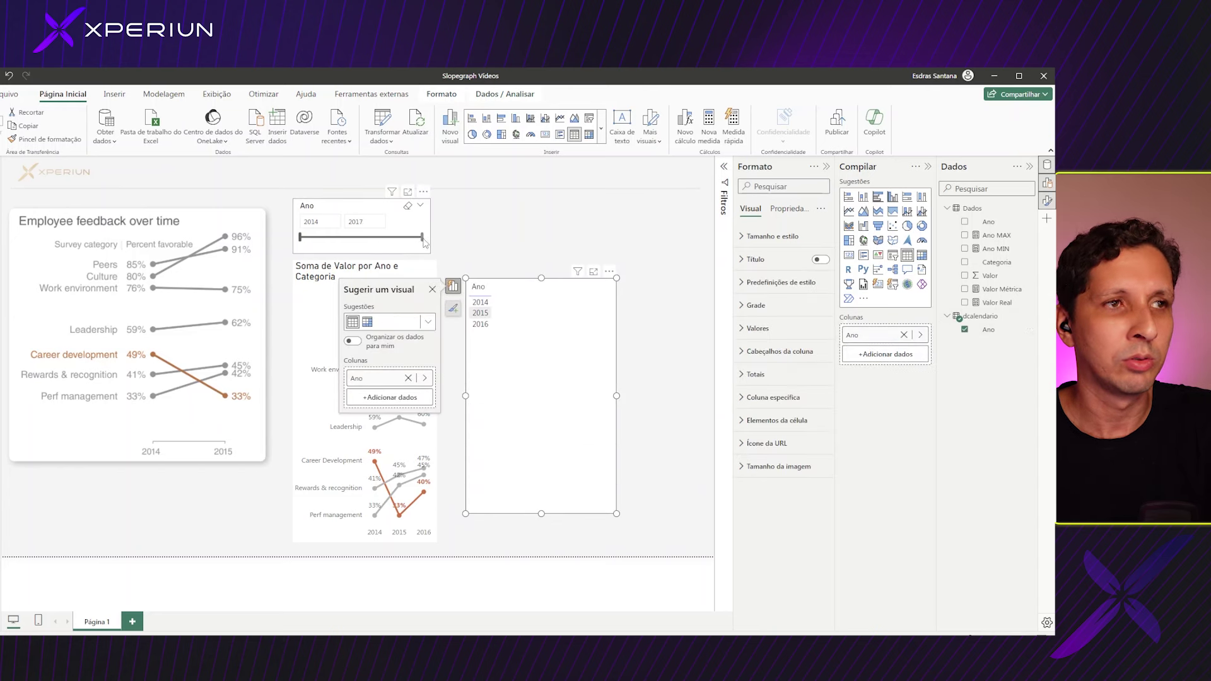
left_click_drag(425, 244, 422, 238)
left_click(649, 406)
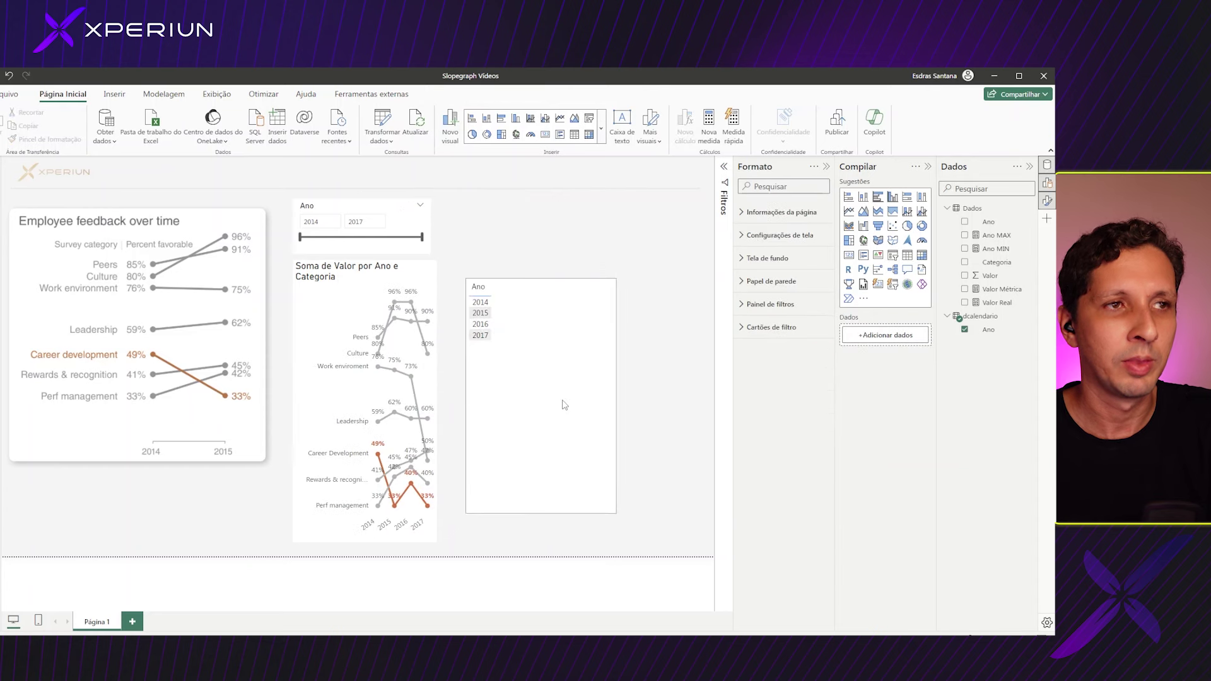
left_click(565, 405)
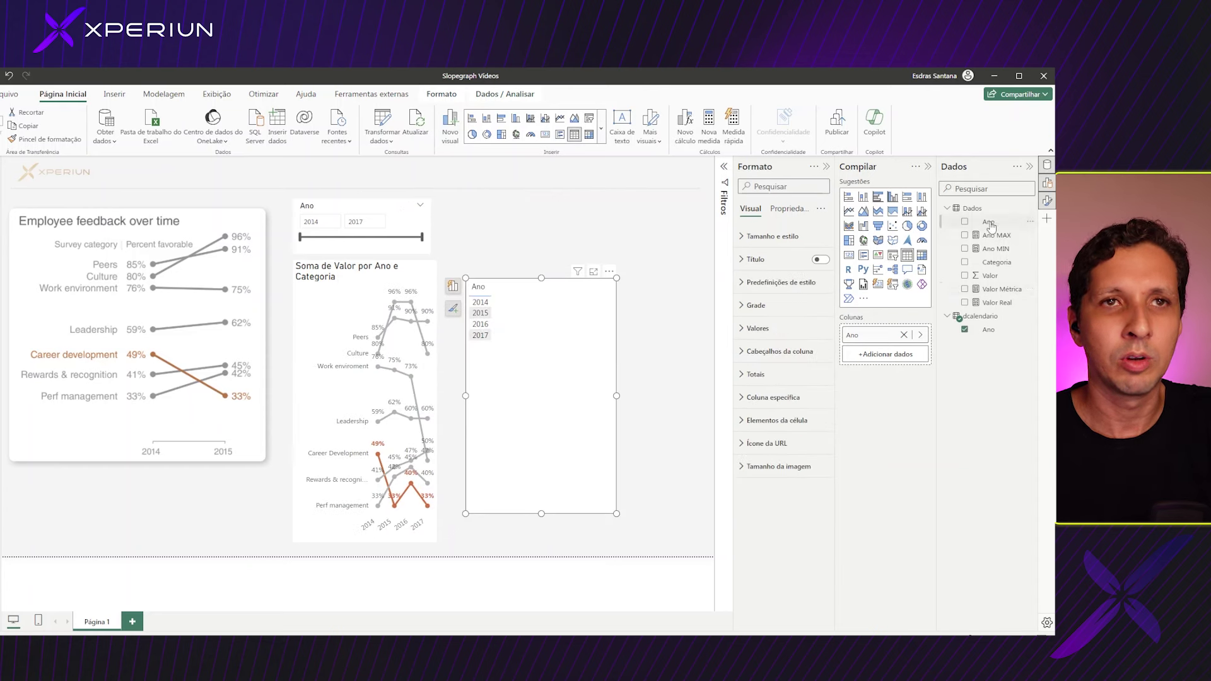
mouse_move(1001, 289)
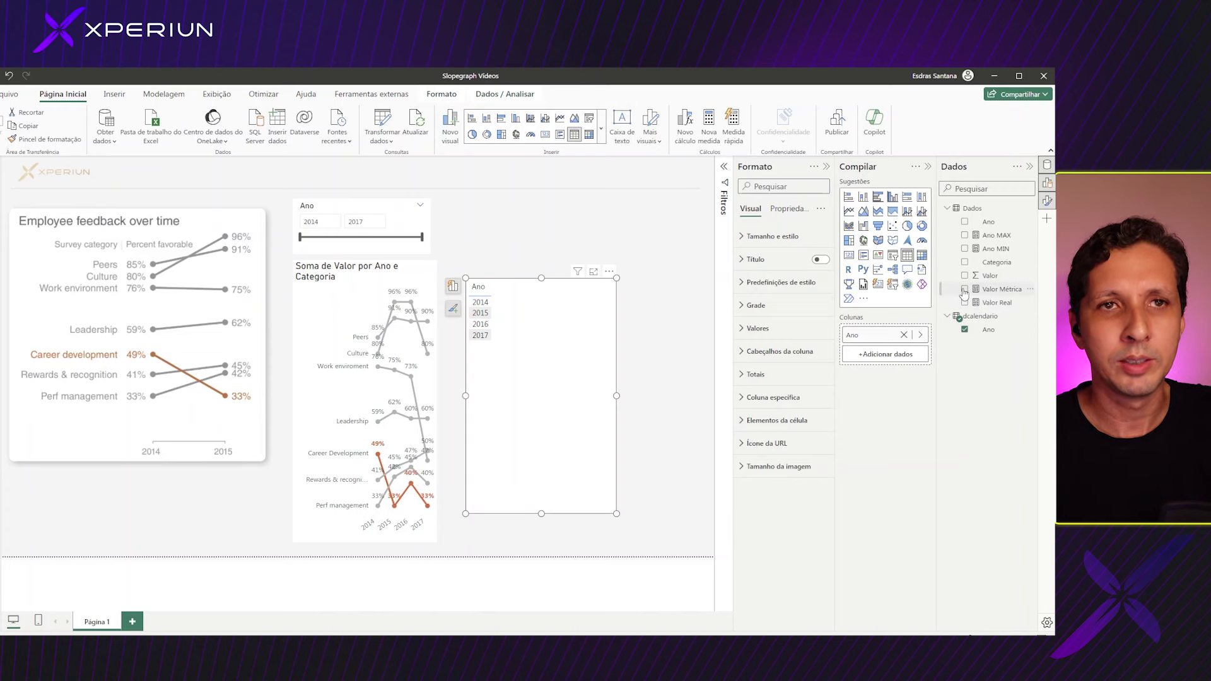
left_click(965, 290)
left_click(964, 303)
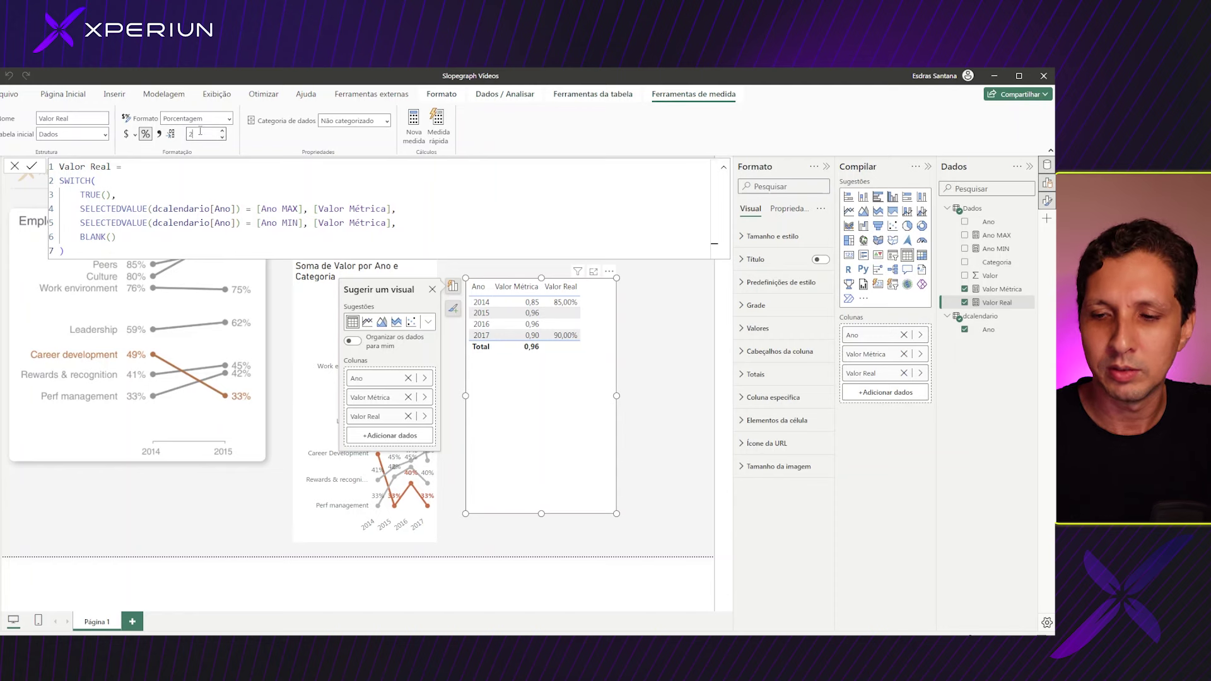
type("0")
- Format Valor Real with 0 decimal places, then delete the temporary year table
key("Return")
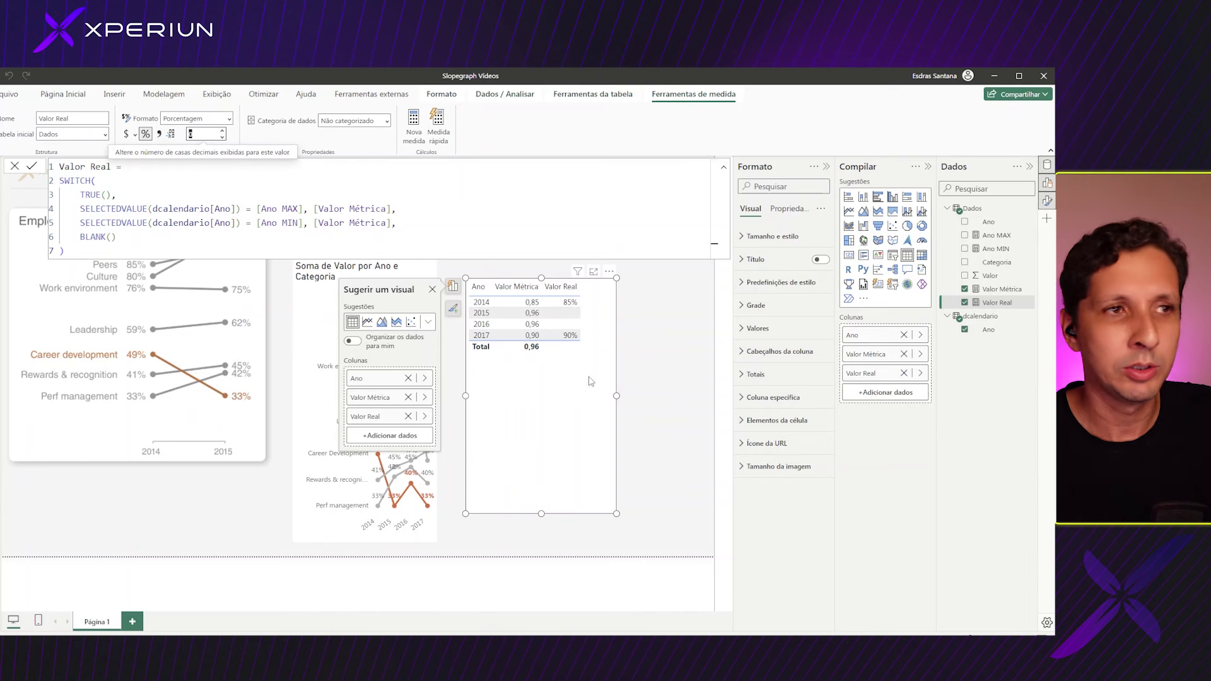
left_click(590, 381)
key("Delete")
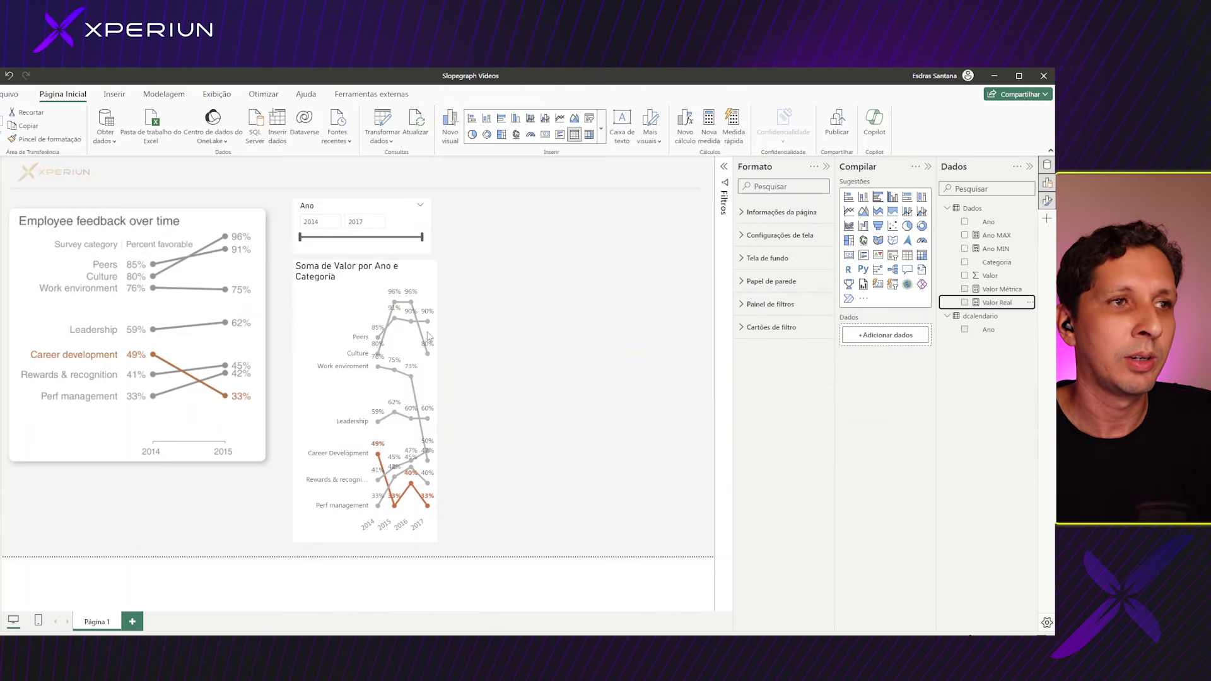
- Widen the slopegraph back to full size and set the Ano slicer to 2014–2015
left_click(435, 348)
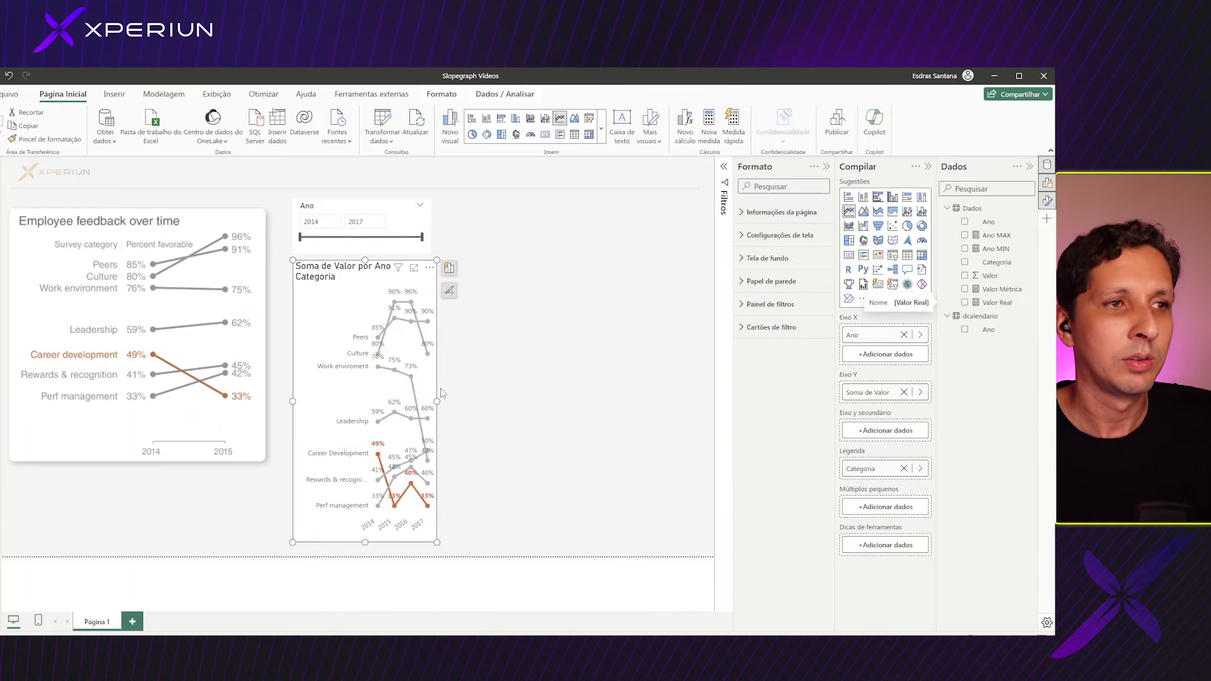
left_click_drag(438, 400, 552, 399)
mouse_move(378, 236)
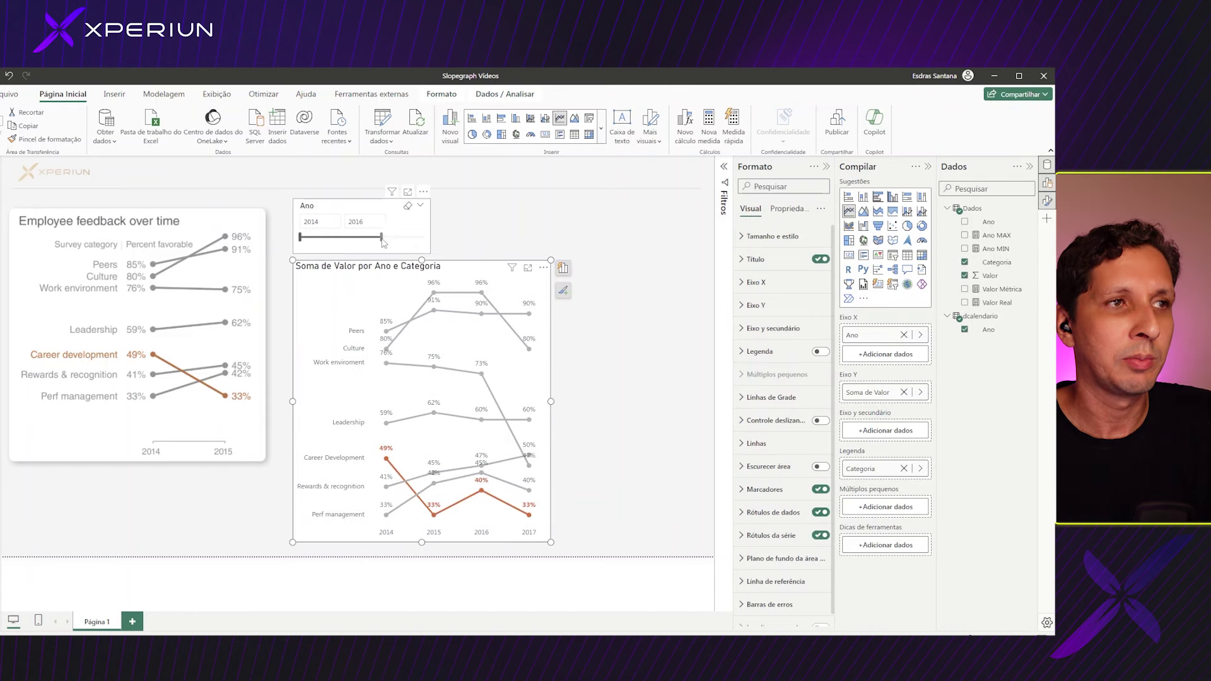
left_click(364, 243)
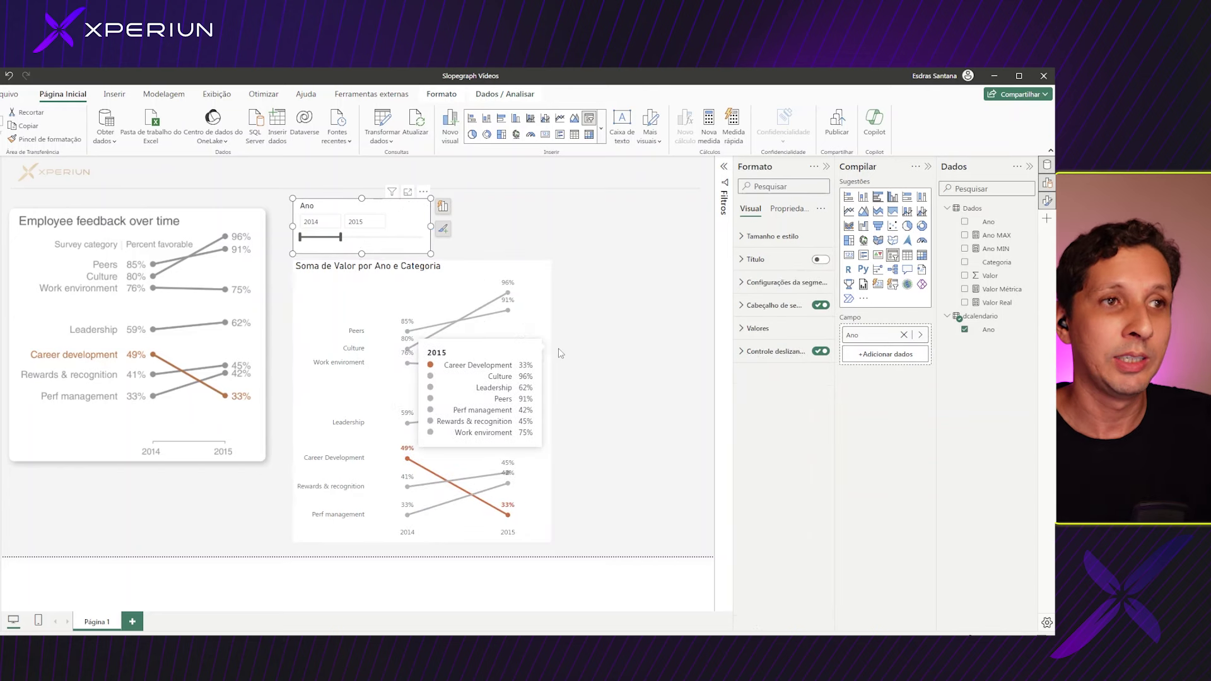
- Replace Soma de Valor with Valor Real on the slopegraph's Y axis
left_click(514, 278)
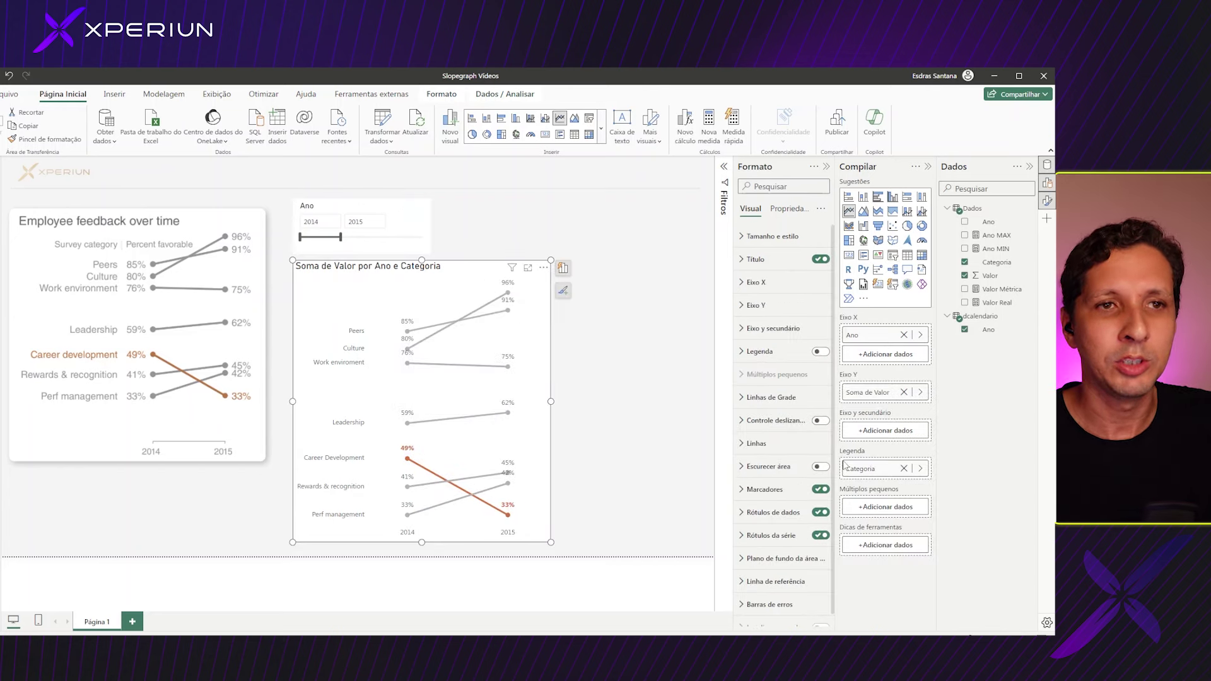
left_click(919, 392)
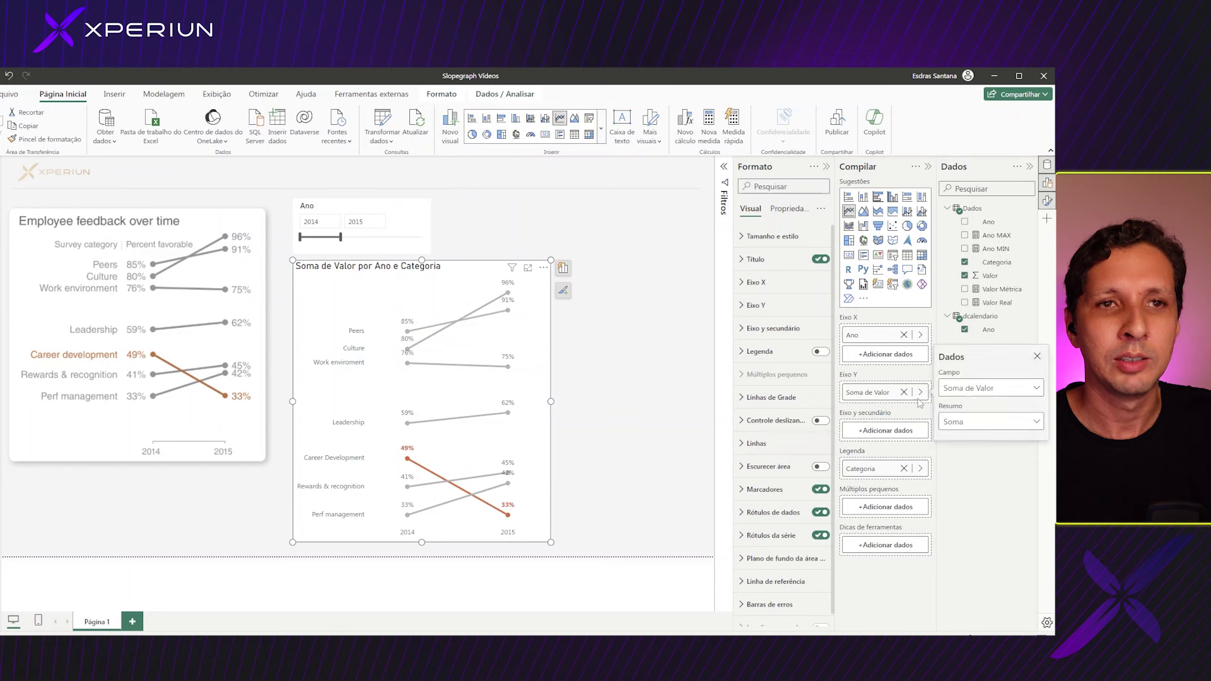
left_click(992, 389)
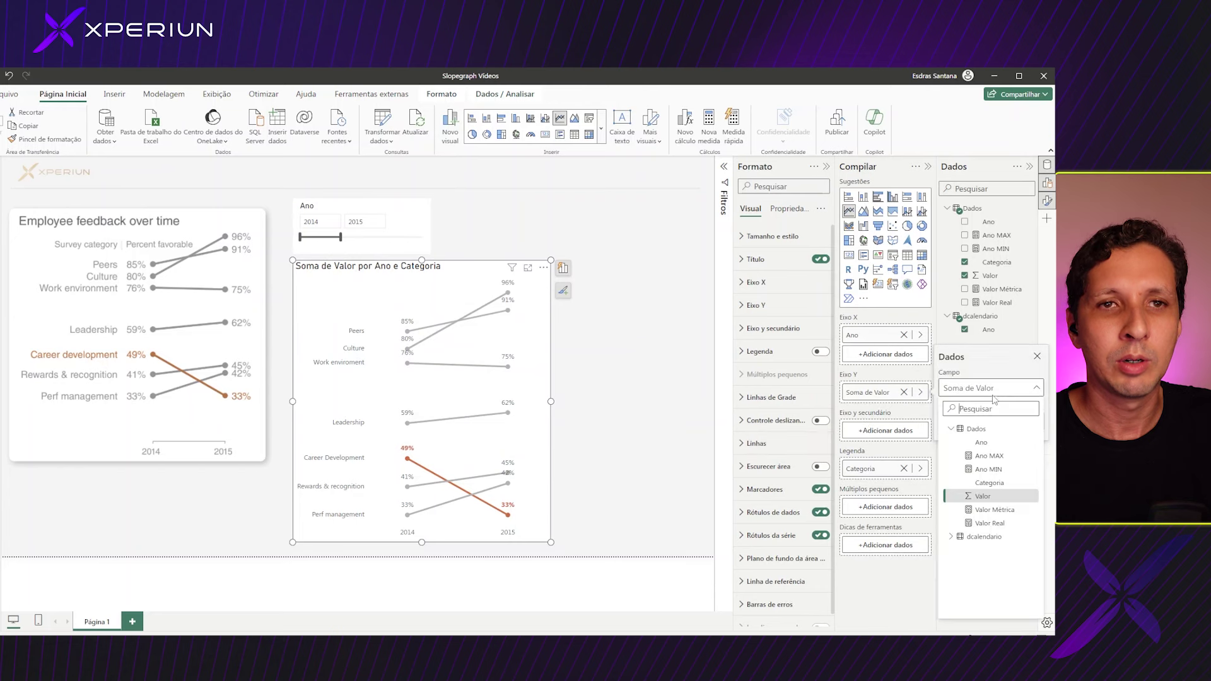
left_click(990, 532)
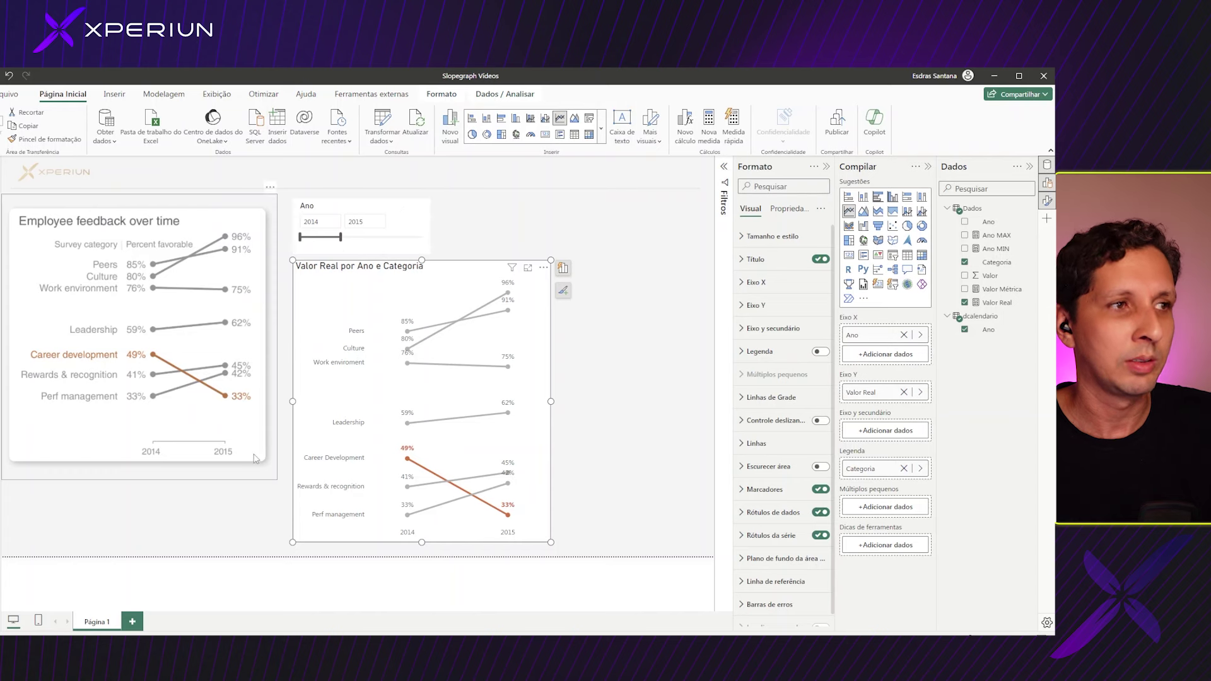
mouse_move(341, 238)
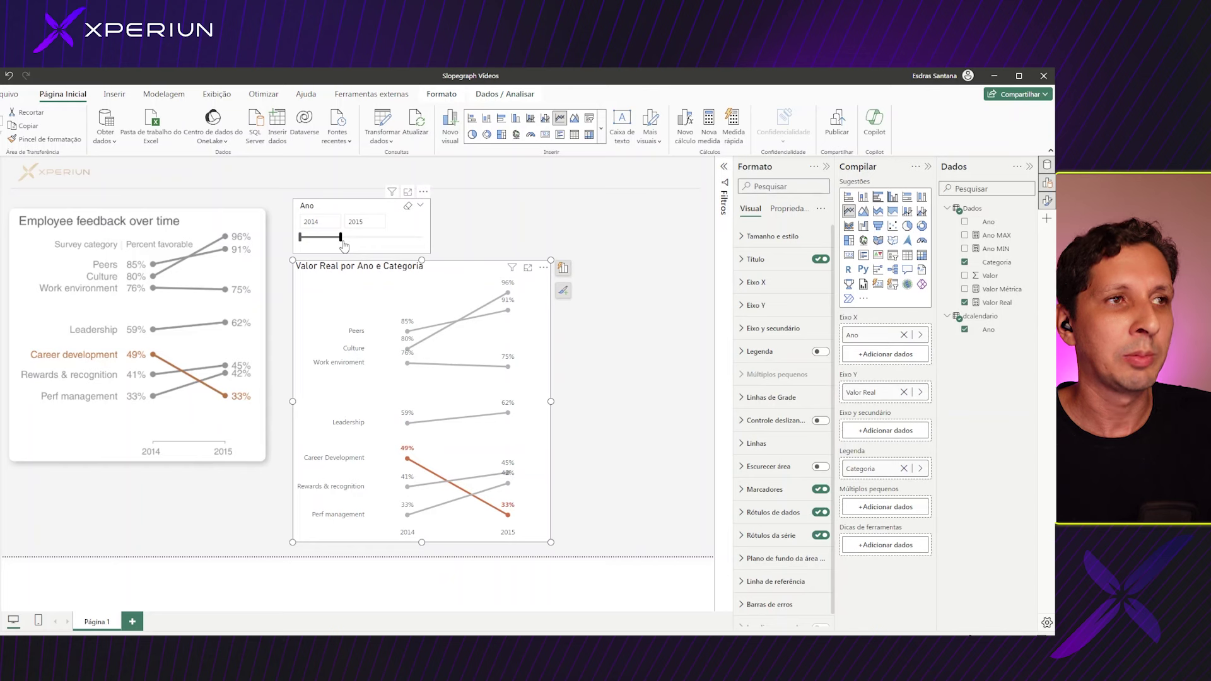
- Extend the Ano slicer to 2016, then to 2017, checking only 2014 and 2017 are plotted
left_click(376, 246)
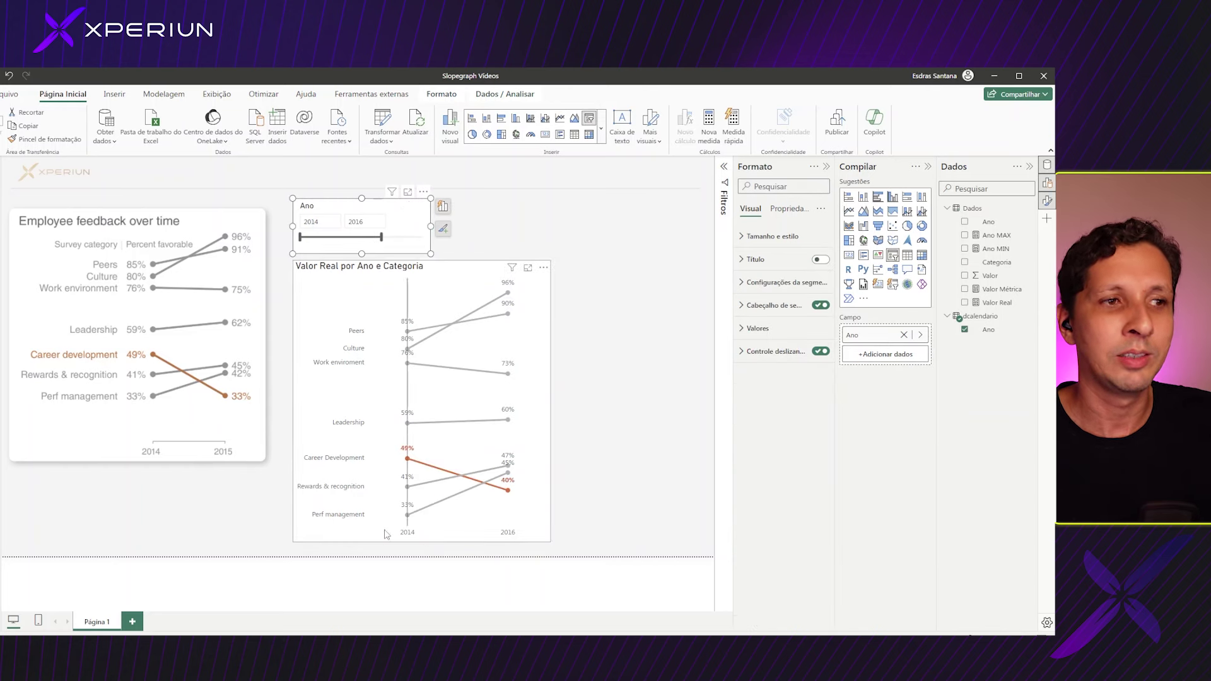
mouse_move(421, 397)
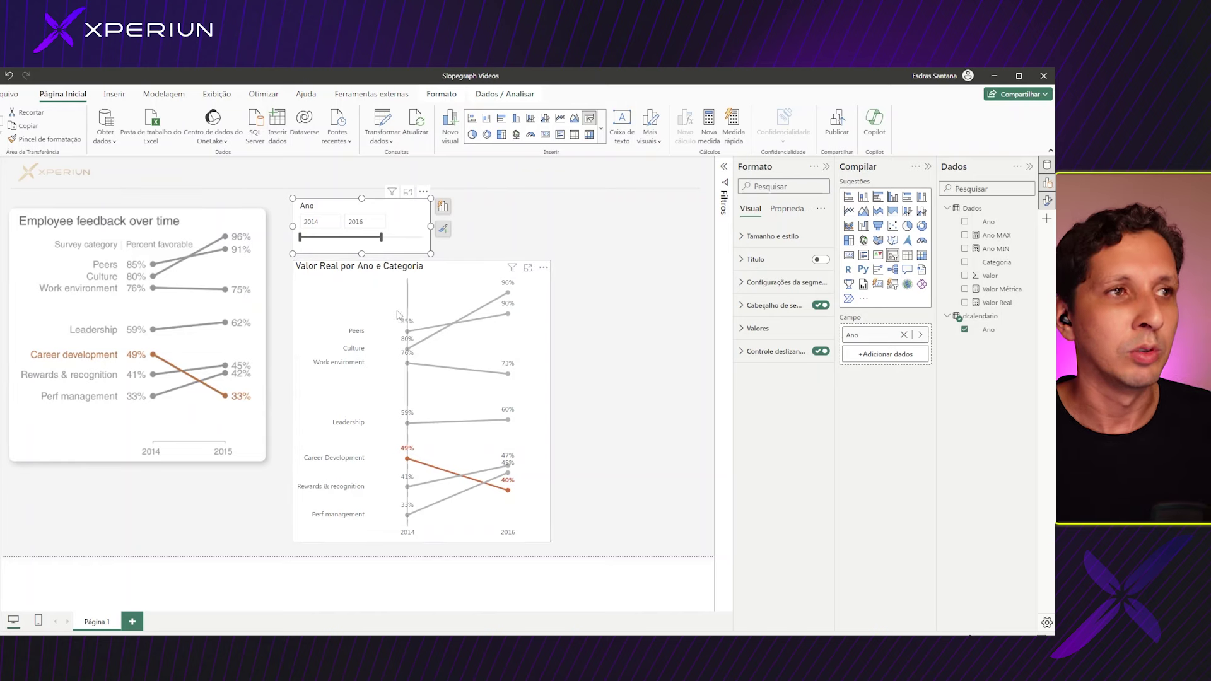
left_click_drag(382, 240, 411, 244)
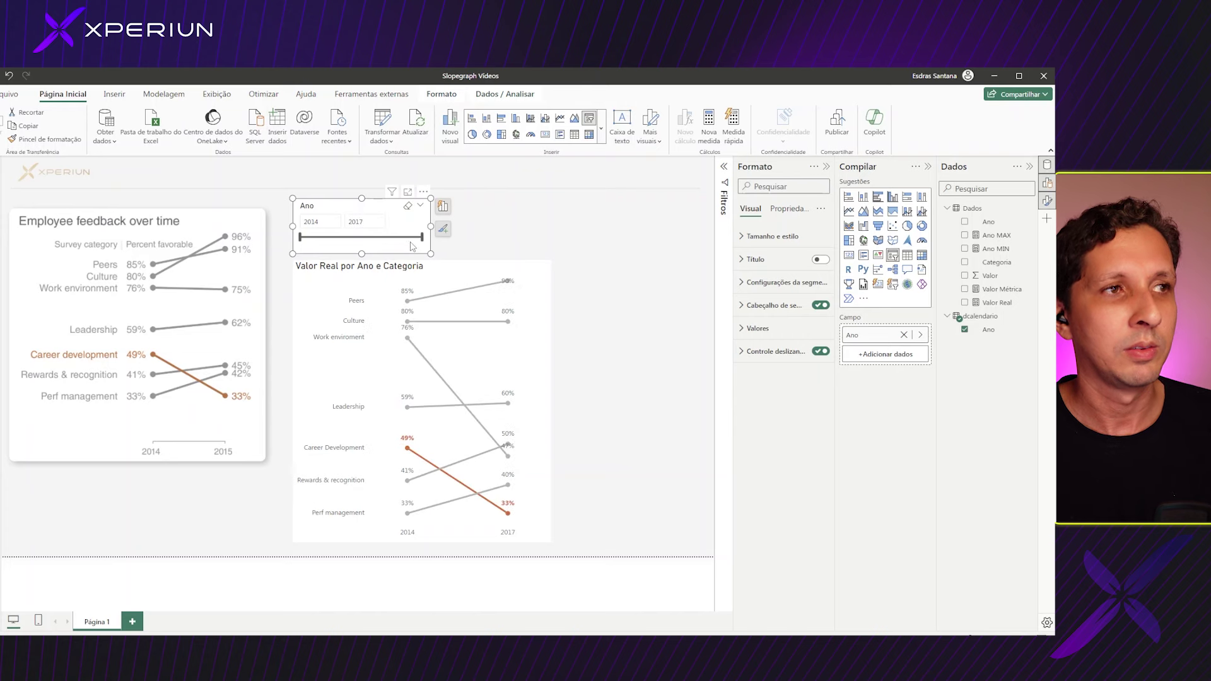